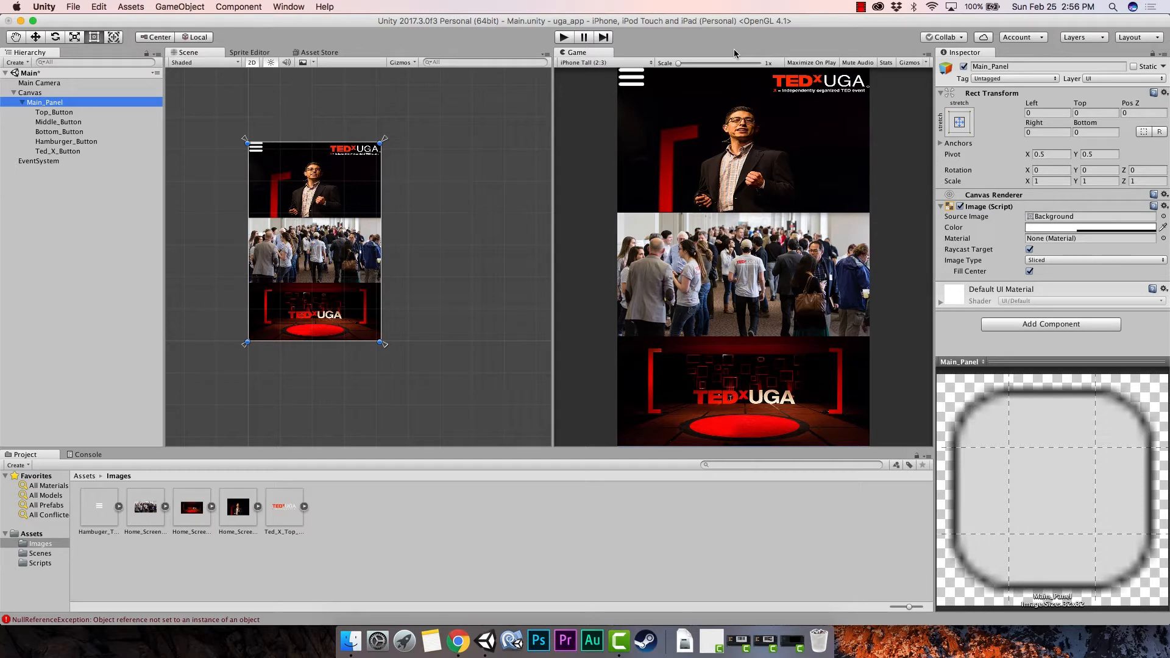
Step: Preview the home screen layout in the Game view at iPad Tall (3:4), and return to iPhone Tall (2:3)
scroll(410, 245, up, 2)
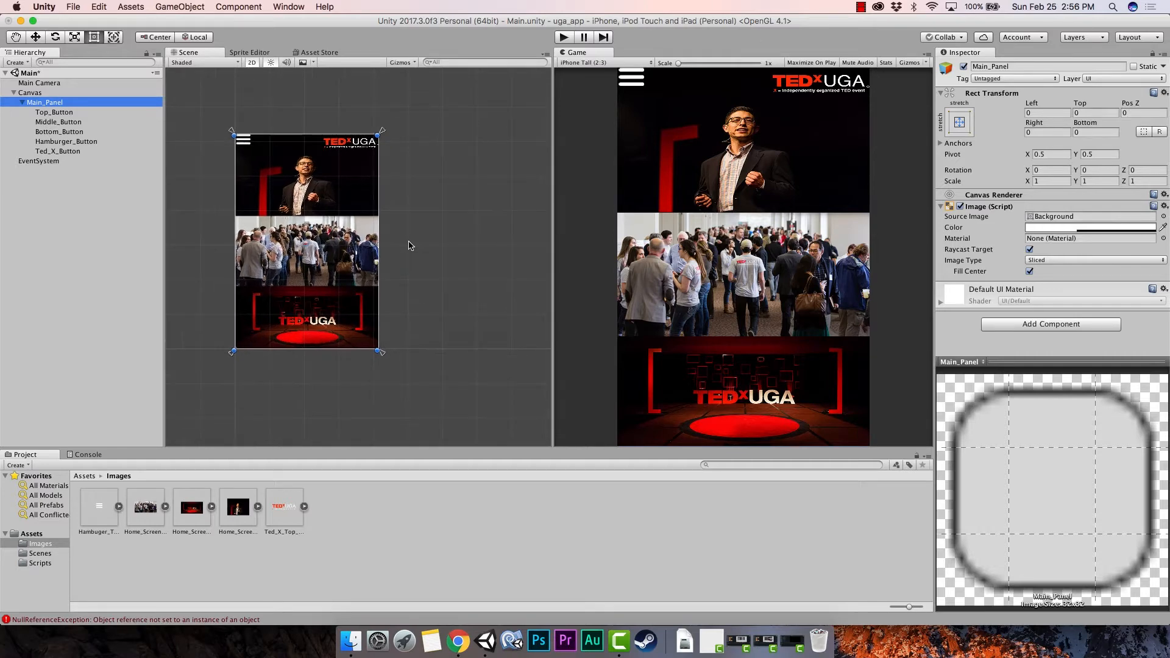
scroll(408, 246, up, 2)
middle_drag(403, 247, 466, 256)
scroll(461, 250, up, 4)
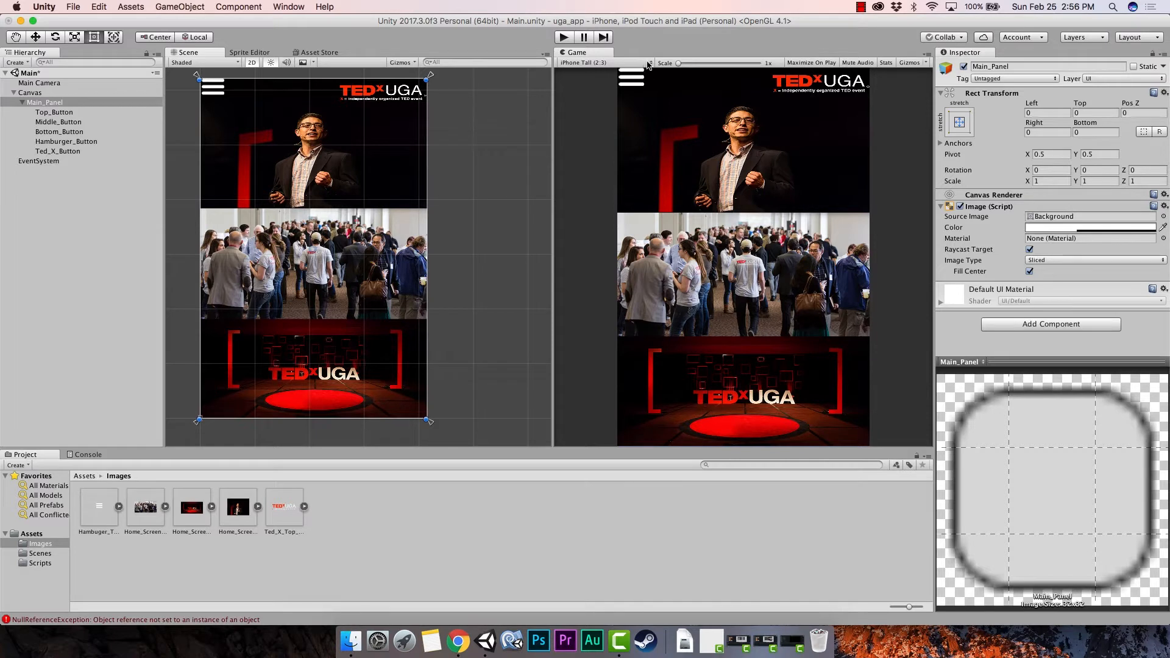
click(593, 75)
click(648, 64)
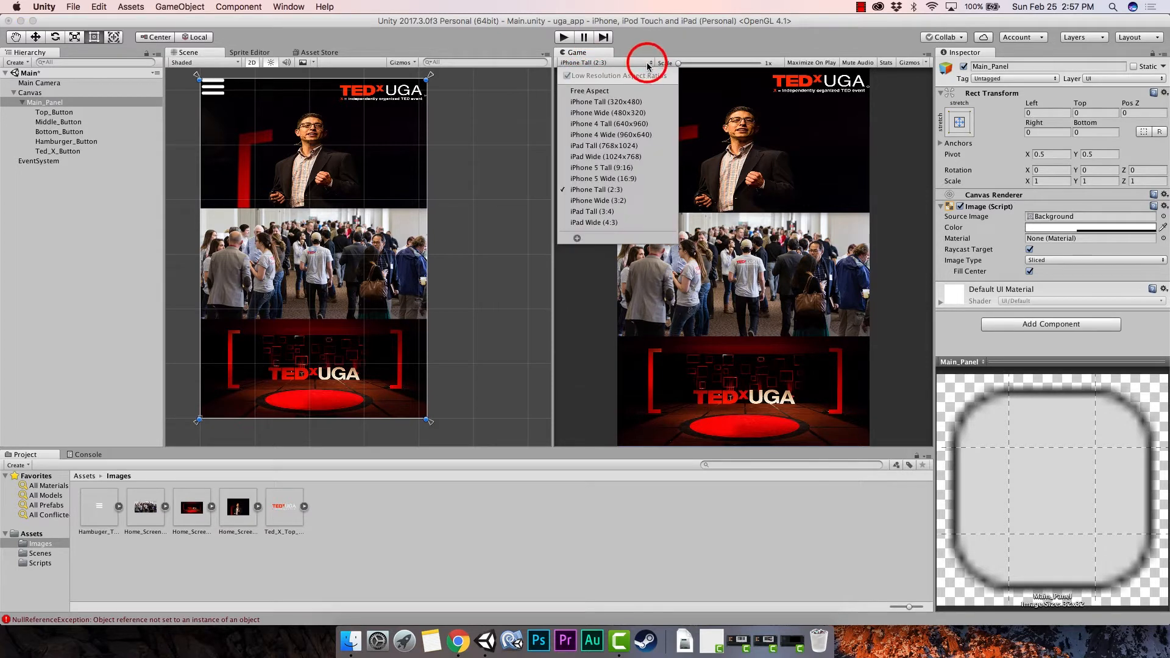
click(623, 212)
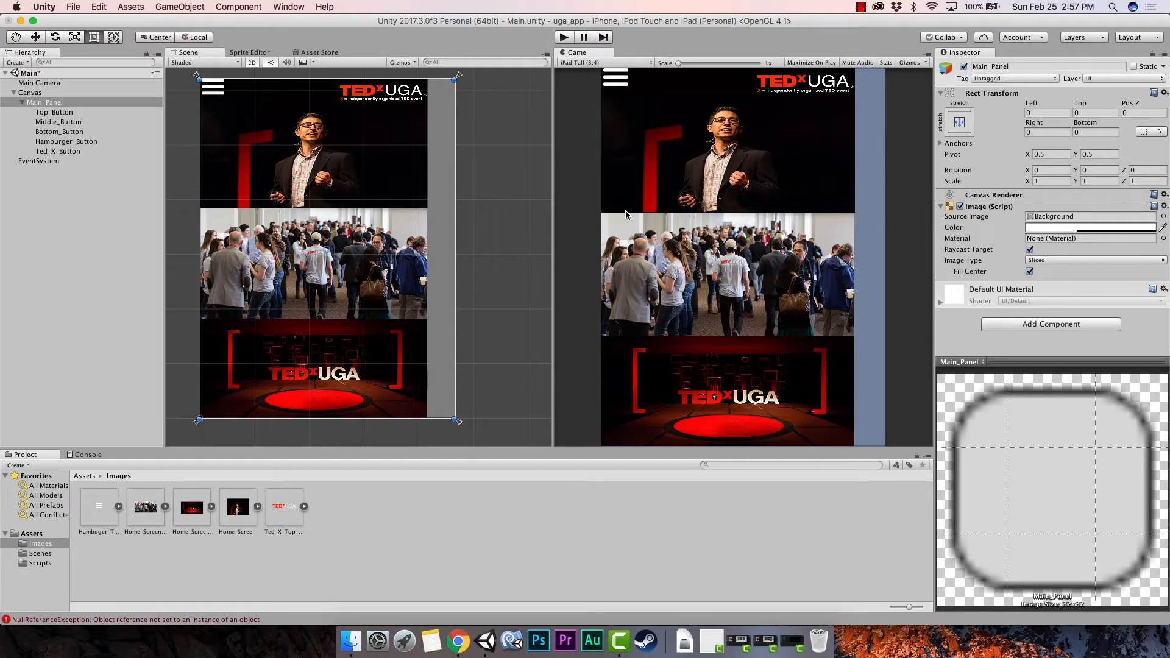
click(630, 62)
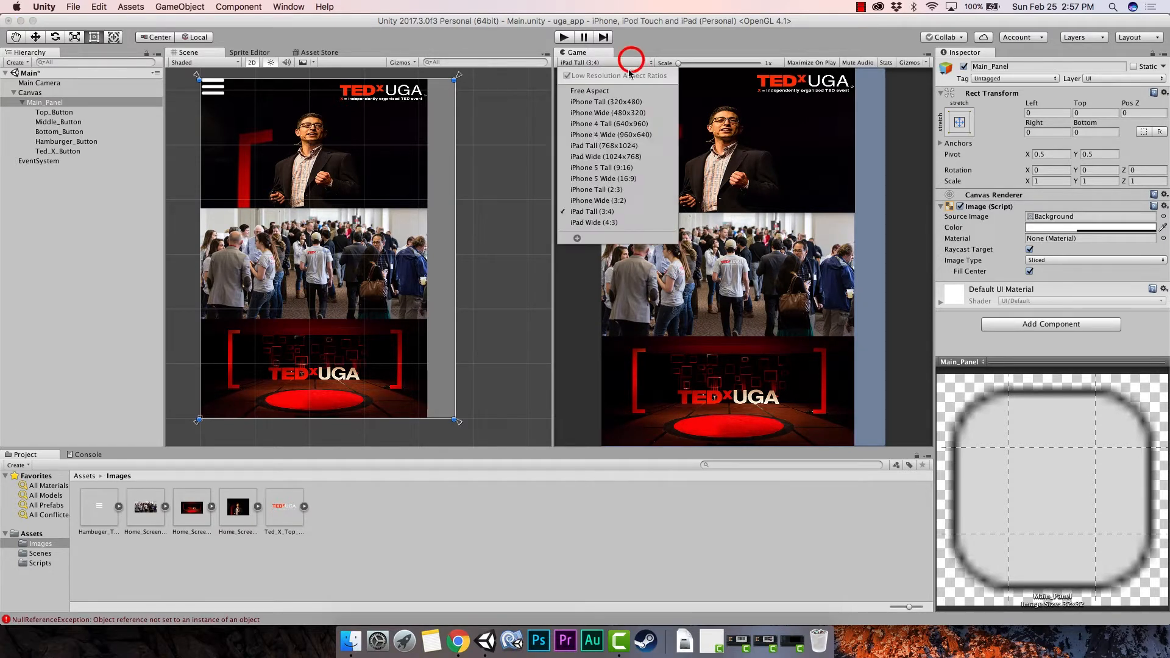
click(626, 190)
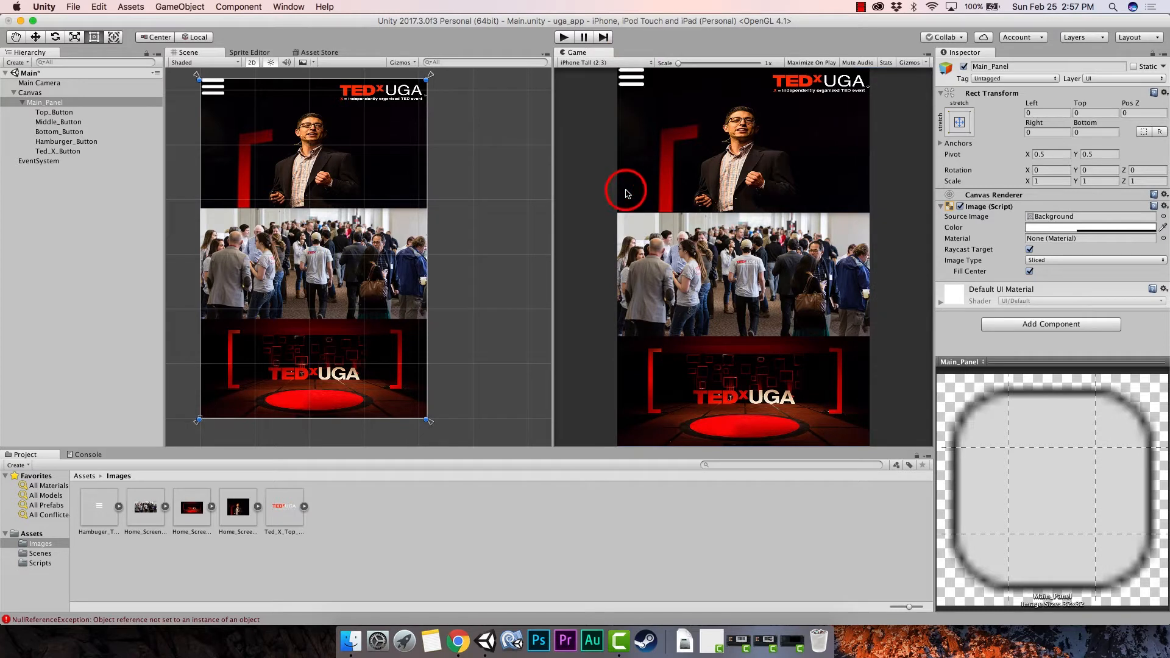
Step: Preview the layout at iPhone 5 Tall (9:16), iPad Tall (768x1024), iPad Tall (3:4) and iPhone Wide (3:2), returning to iPhone Tall (2:3)
click(635, 62)
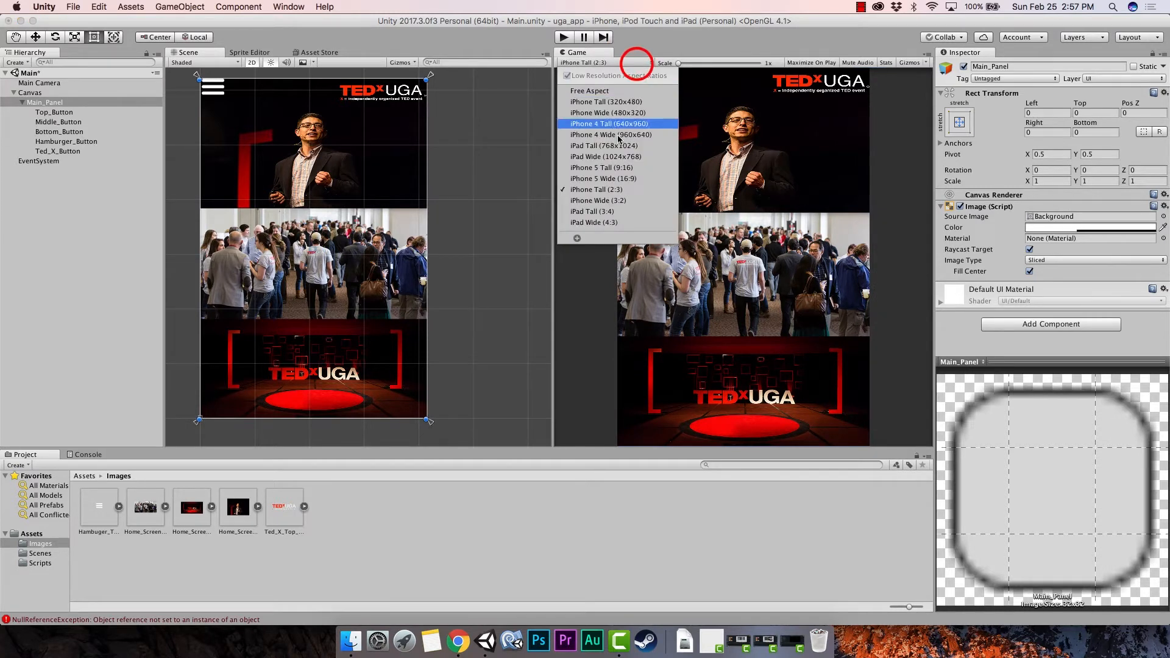
click(612, 168)
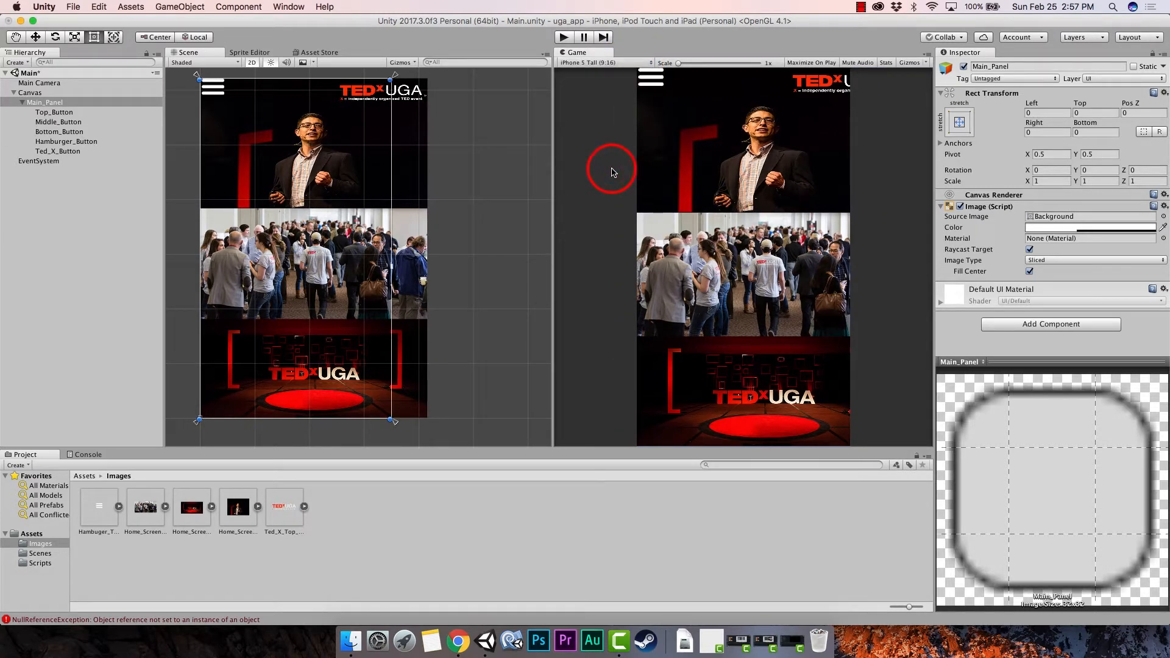
click(635, 63)
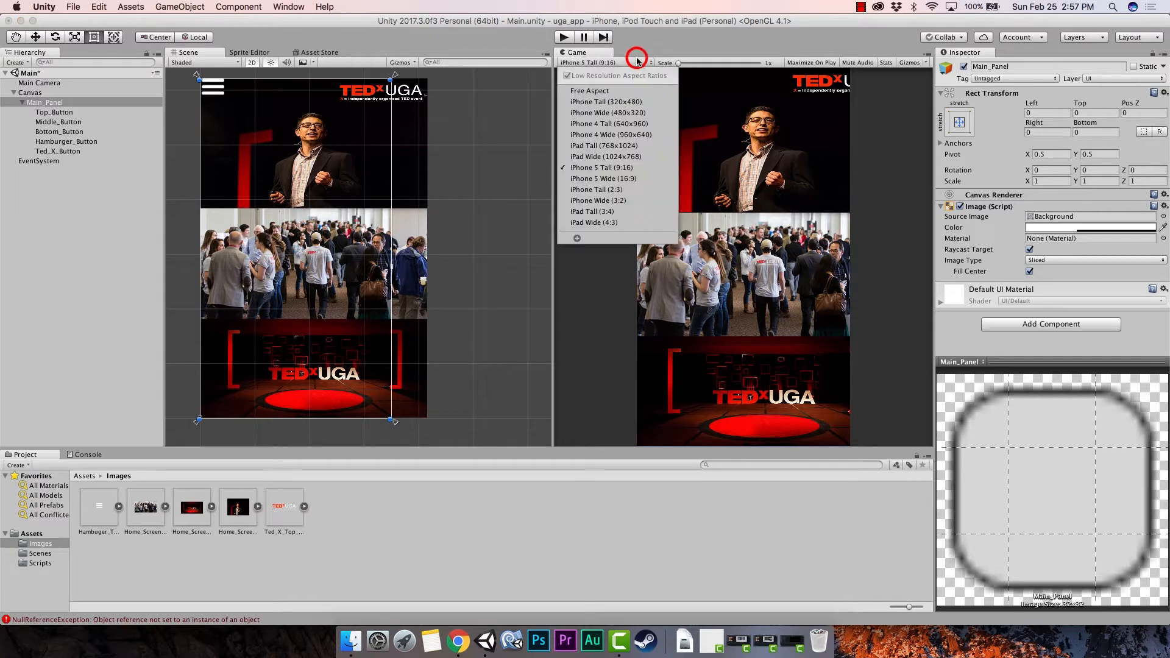
click(622, 146)
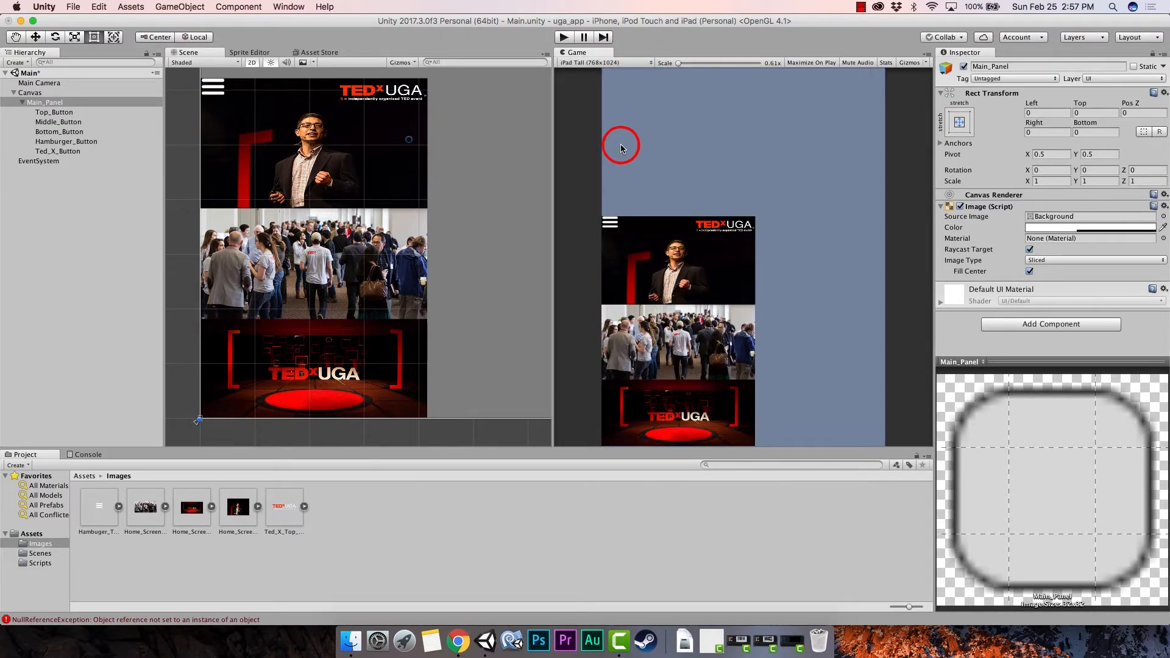
click(640, 62)
click(613, 211)
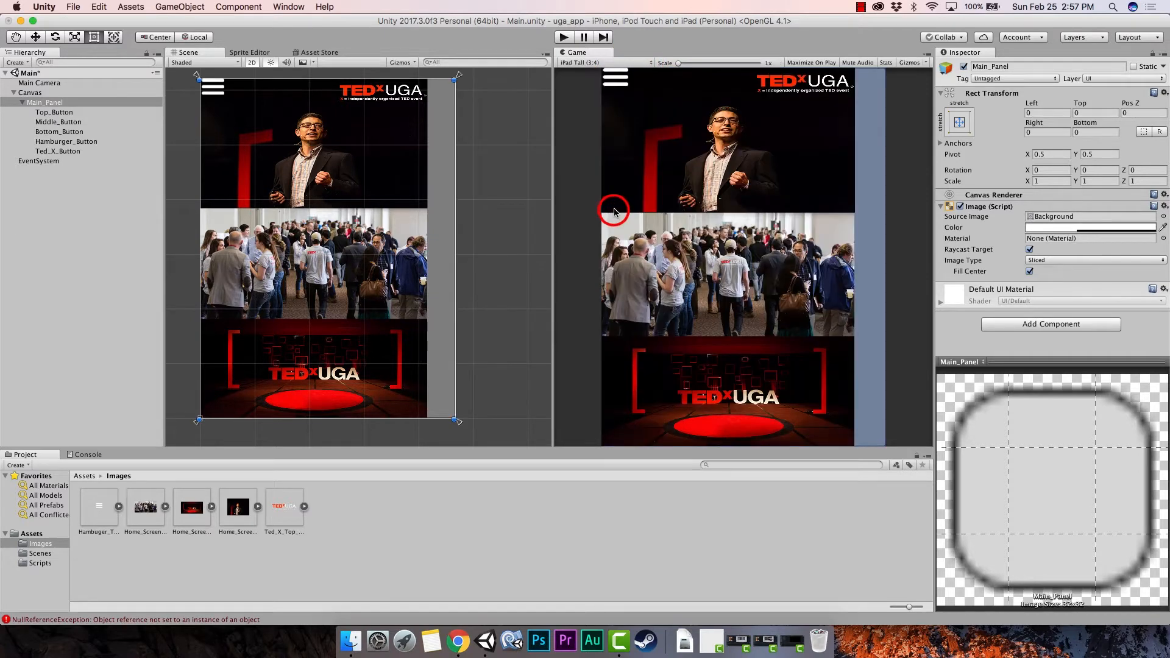
click(625, 63)
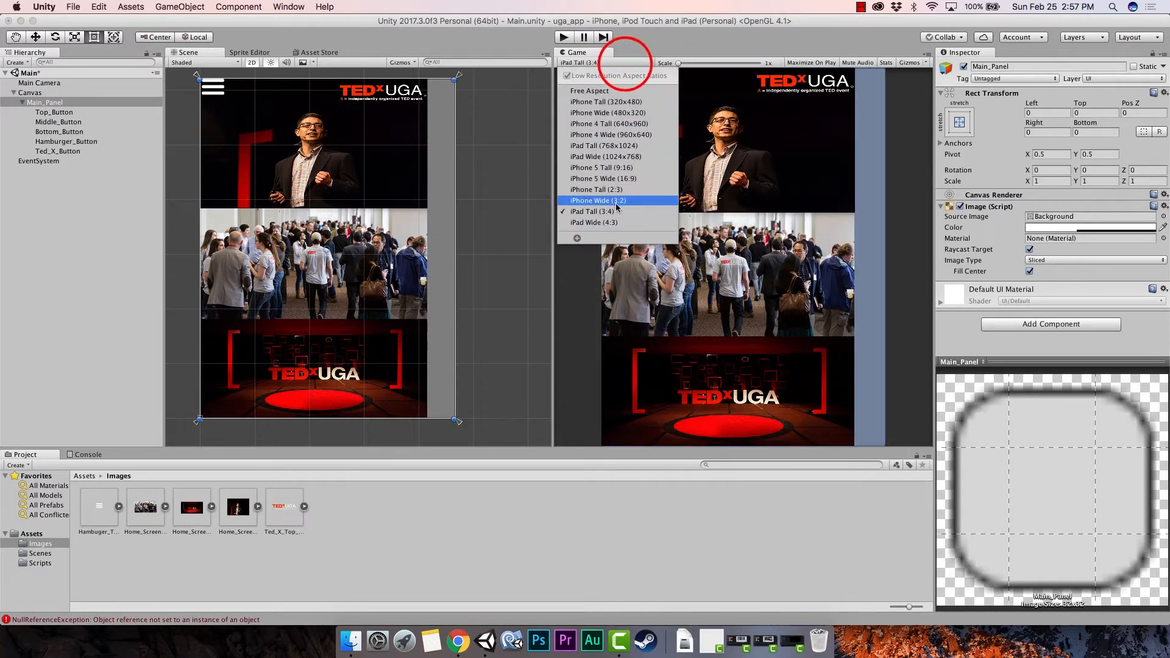
click(617, 200)
click(601, 62)
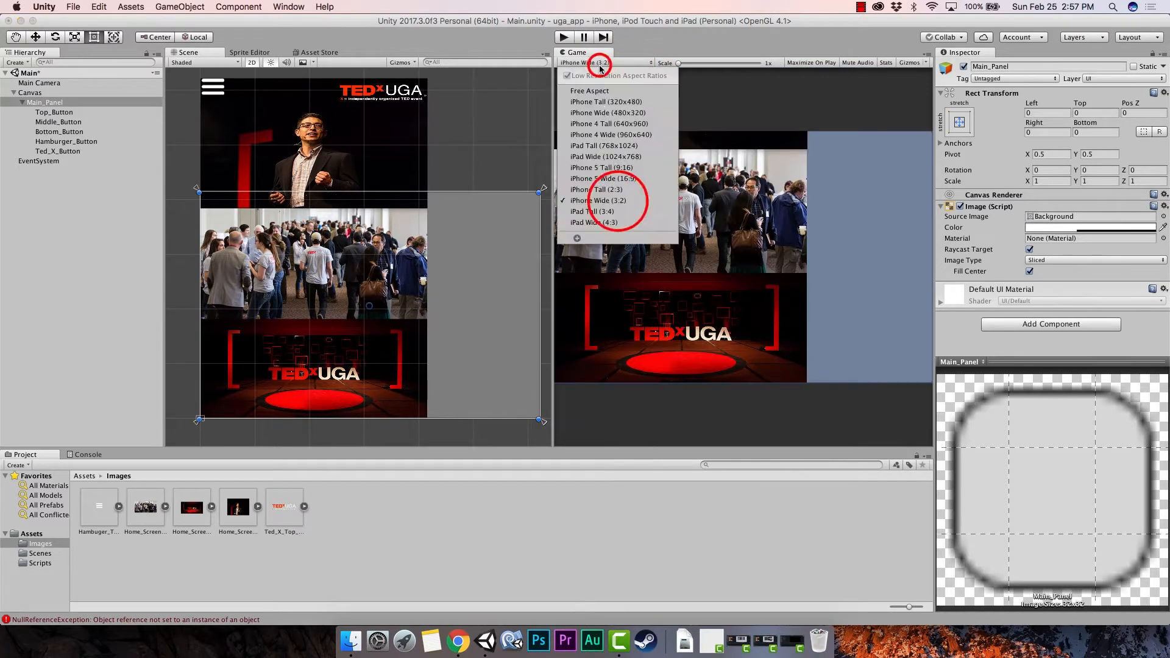
click(604, 190)
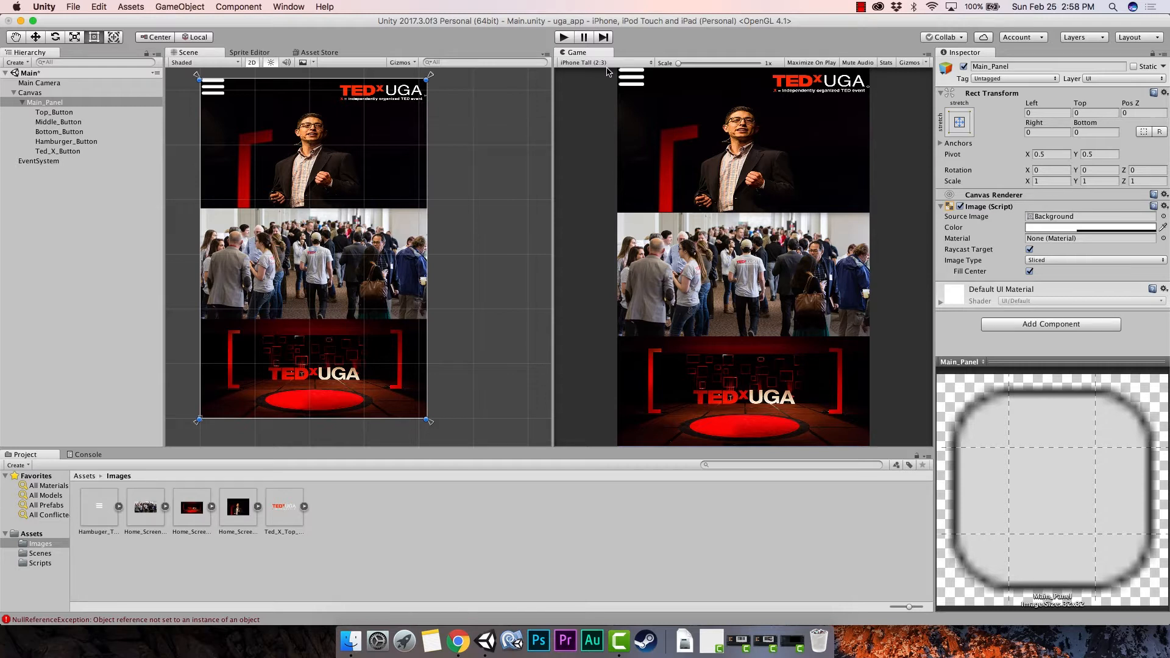
Step: Add a Content Size Fitter component to Main_Panel, leaving its Horizontal Fit at Unconstrained
click(58, 103)
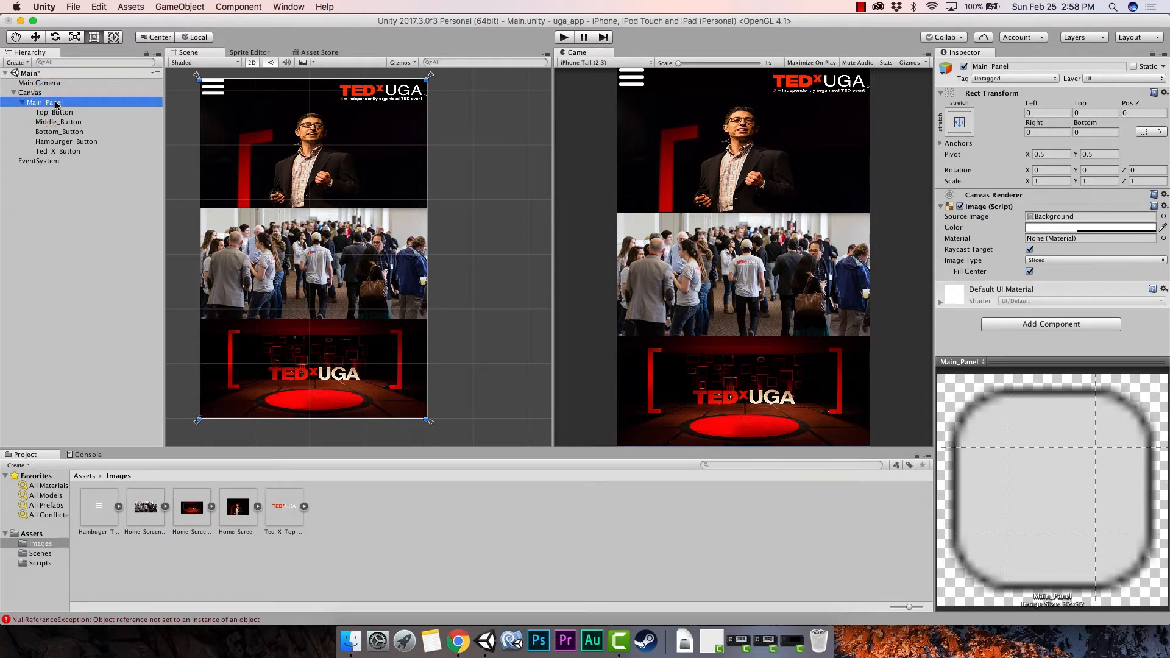
click(967, 337)
click(53, 105)
click(973, 329)
click(1013, 324)
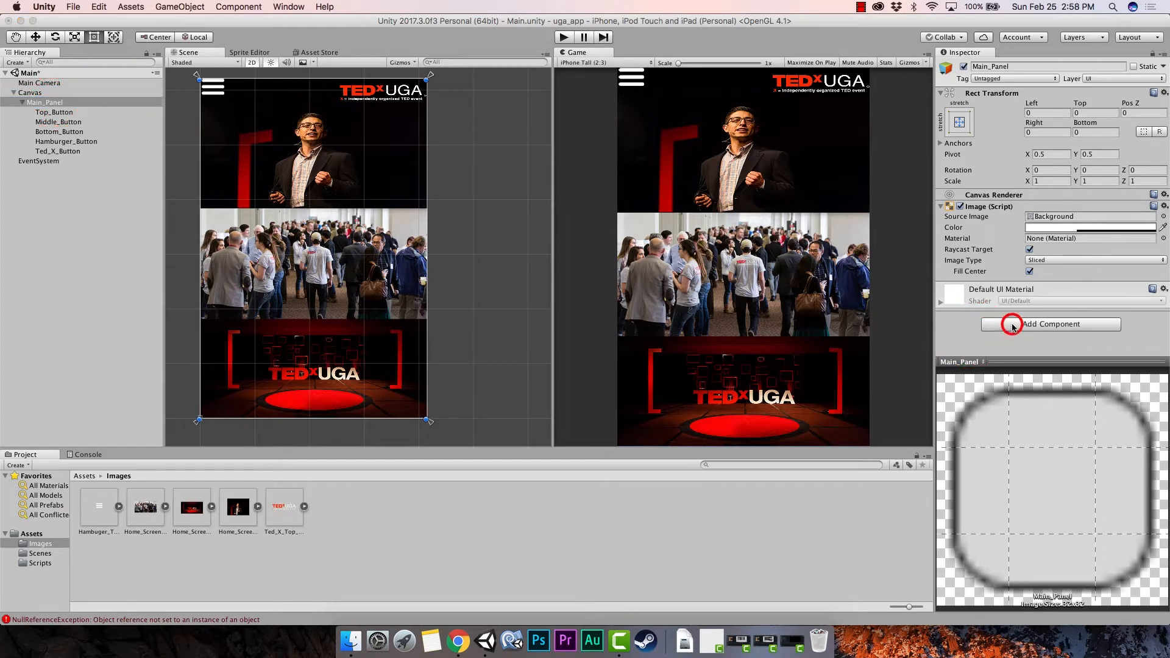
text(conten)
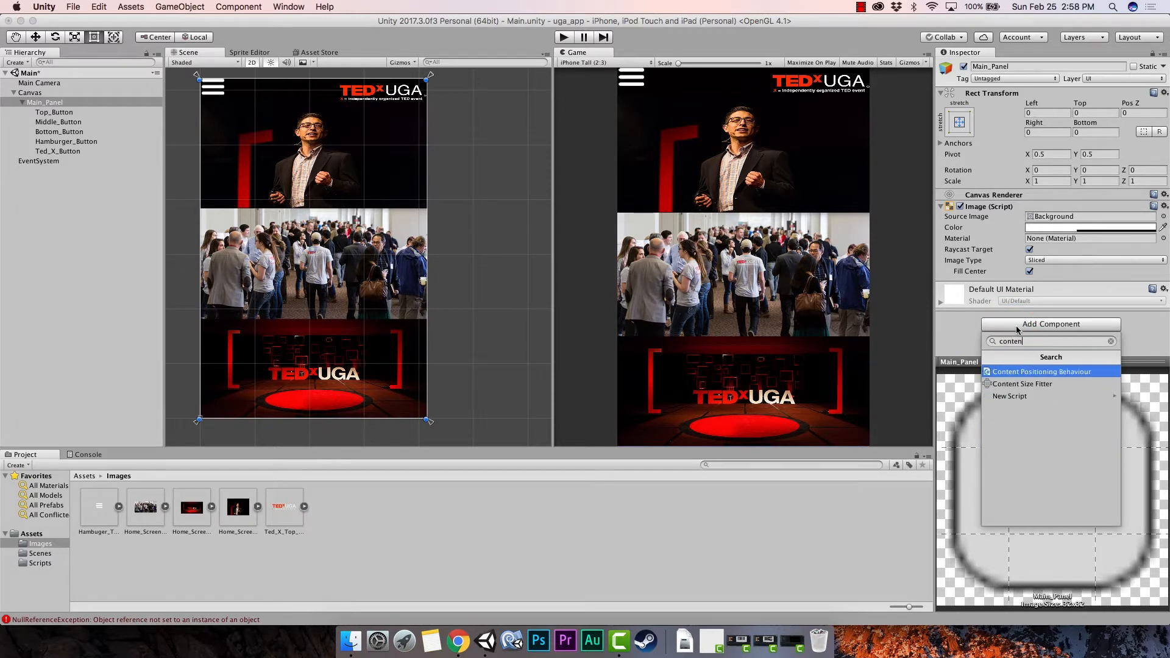
click(1049, 387)
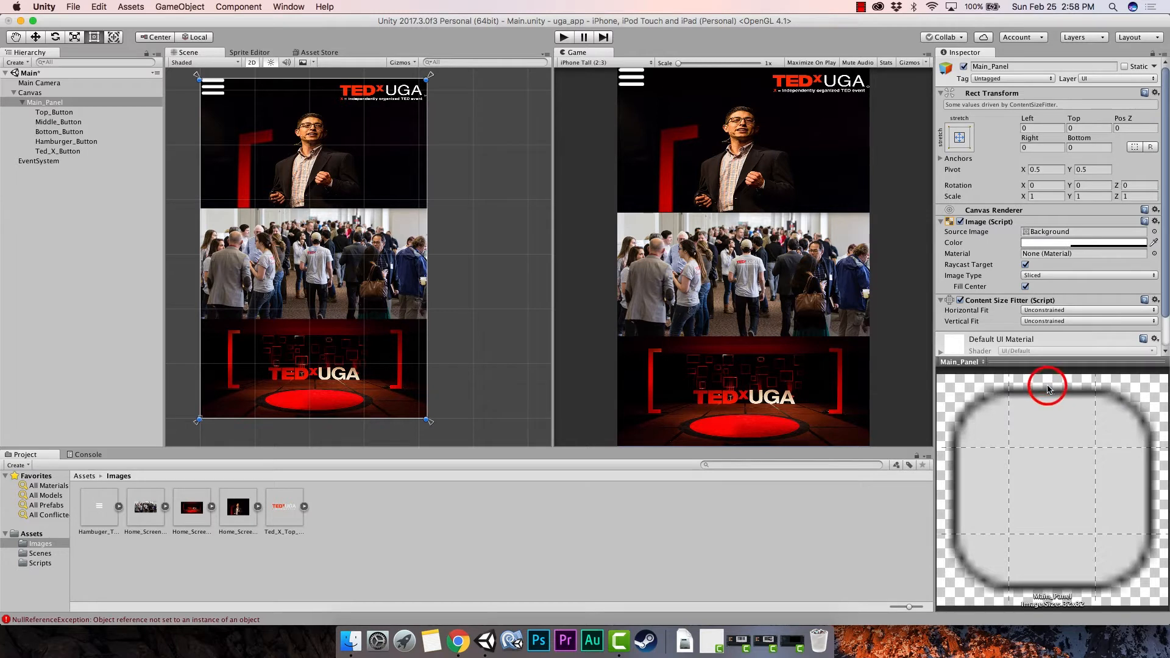
click(1064, 311)
click(1065, 311)
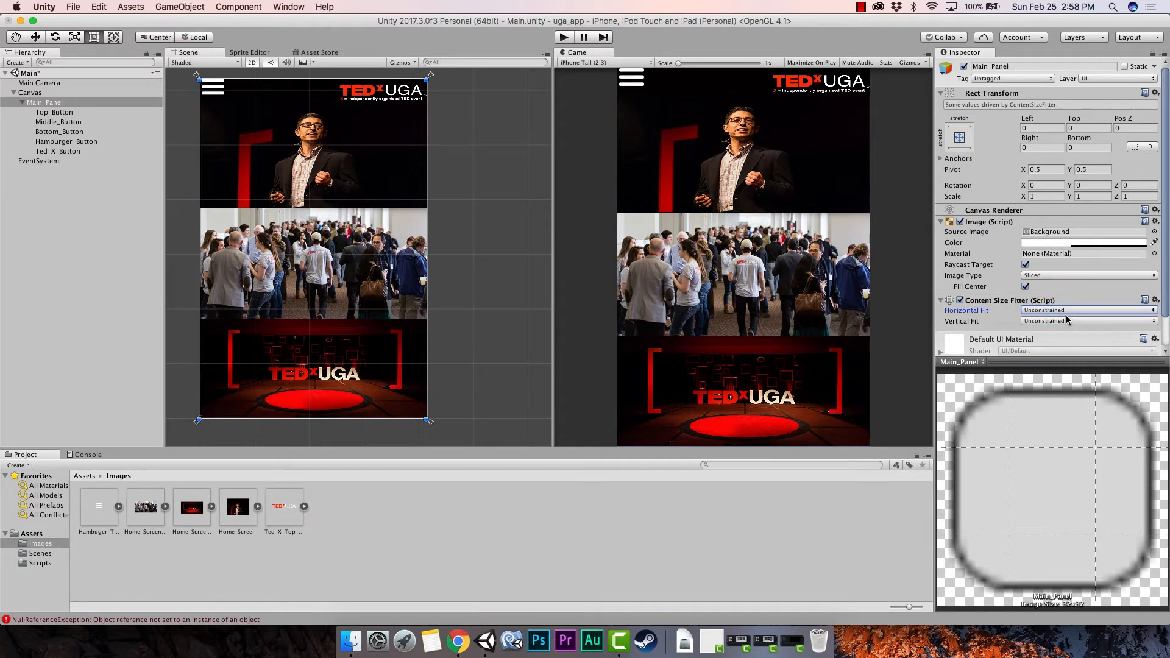
Step: Create an empty child object under Main_Panel and name it Home_Screen_Elements
click(43, 104)
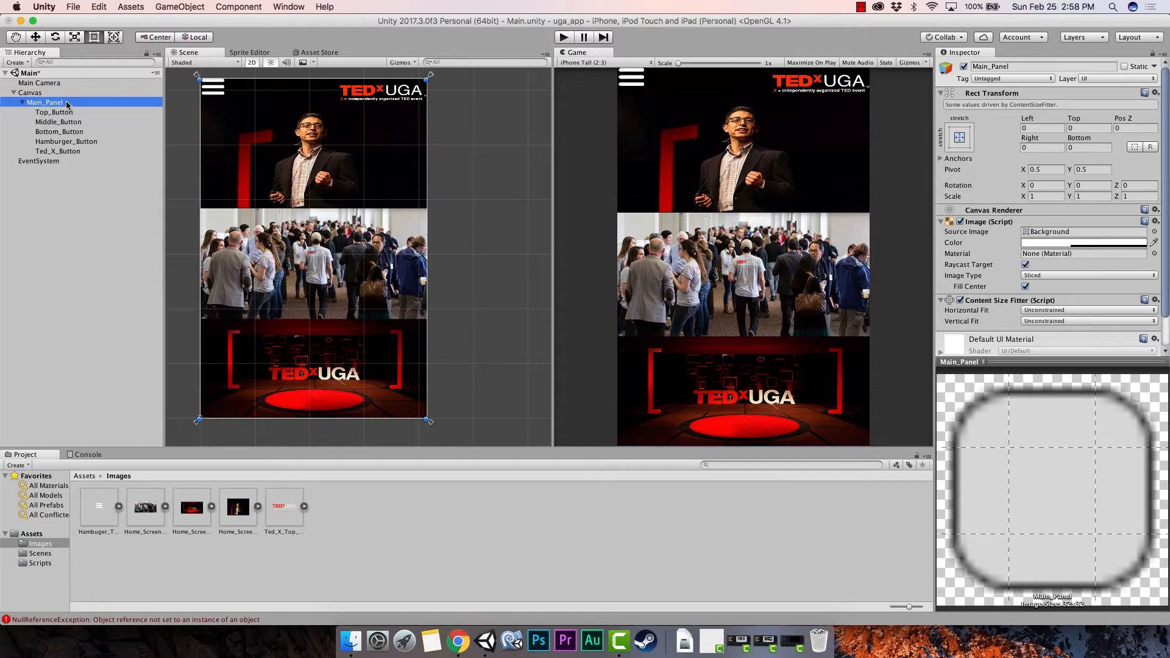
right_click(64, 104)
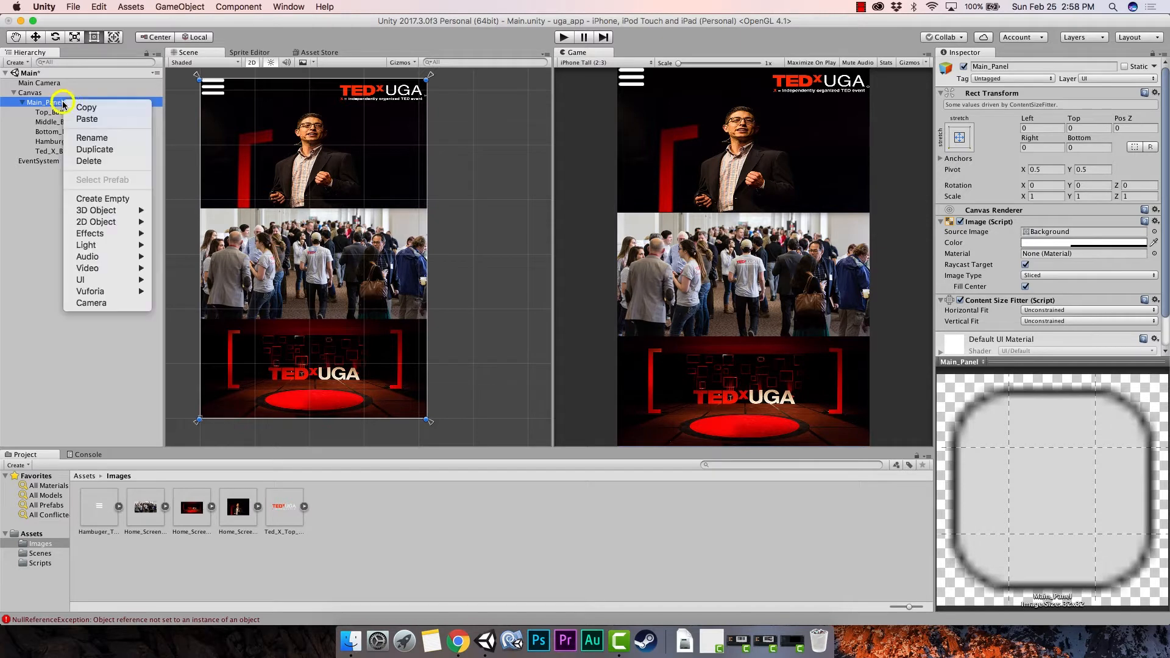
click(102, 198)
click(67, 164)
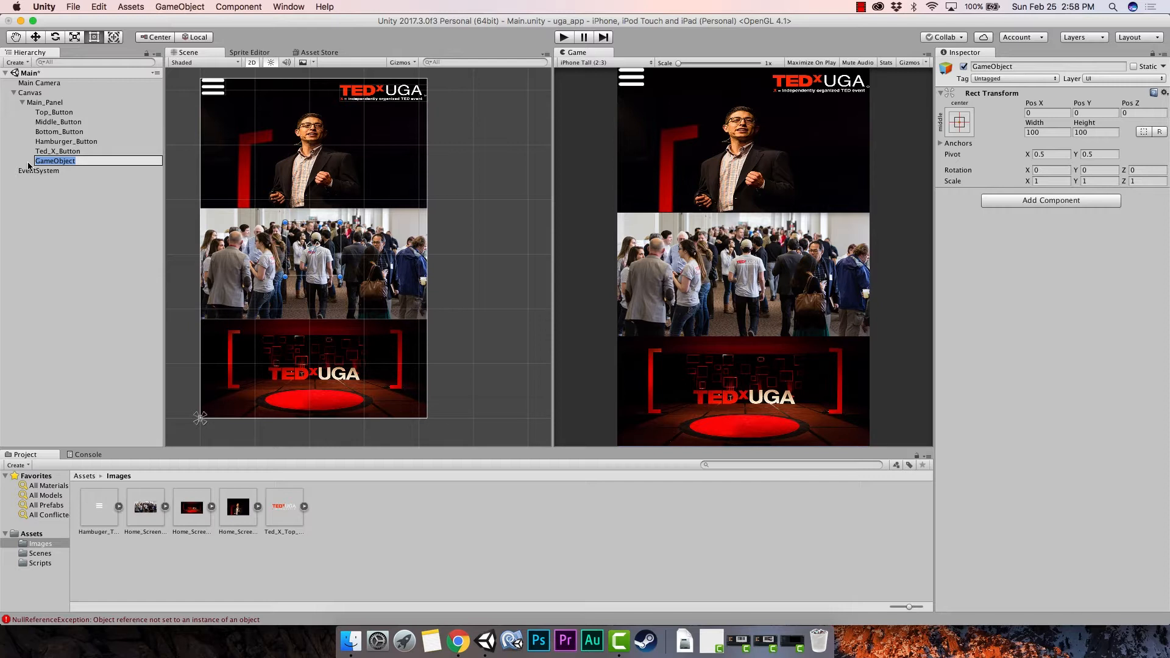
text(Home_Screen_Elemets)
click(104, 161)
text(n)
click(125, 161)
key(BackSpace)
key(BackSpace)
key(BackSpace)
text(ents)
key(Return)
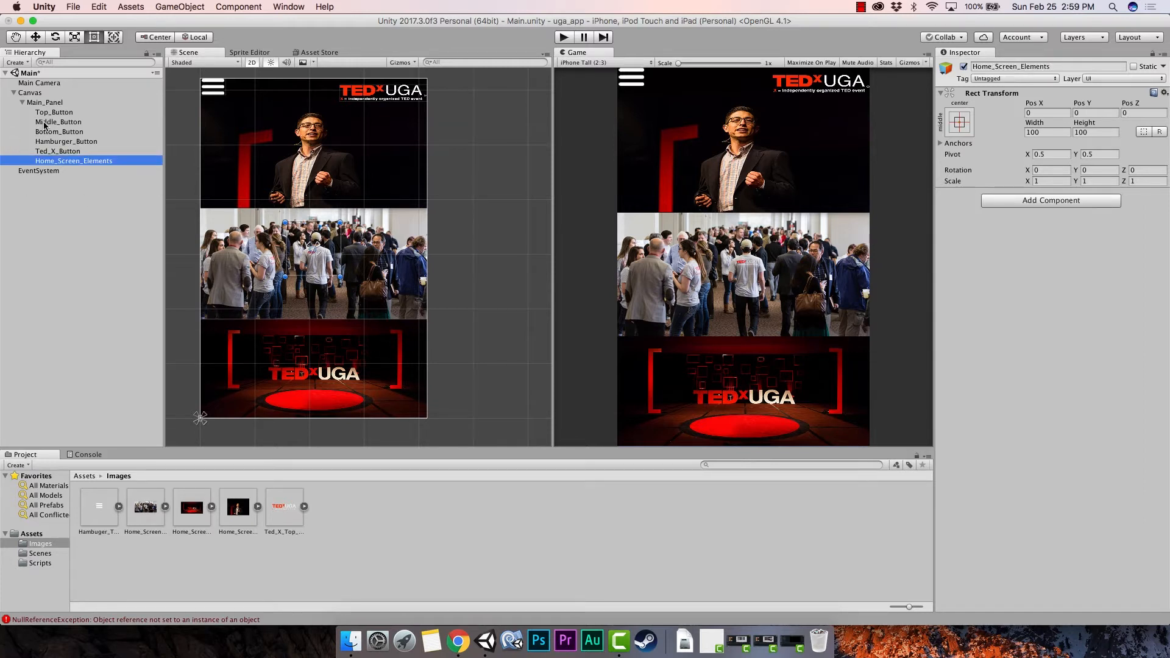
Step: Move Top_Button, Middle_Button and Bottom_Button into Home_Screen_Elements as its children
click(64, 115)
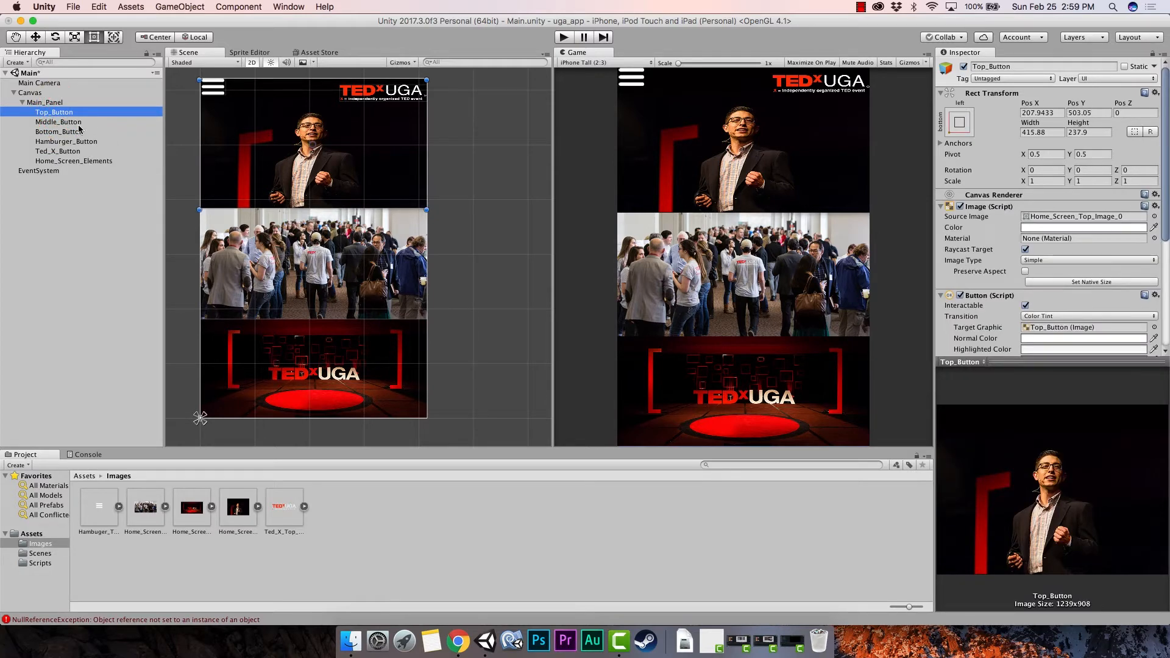
shift+click(79, 131)
drag(77, 125, 86, 163)
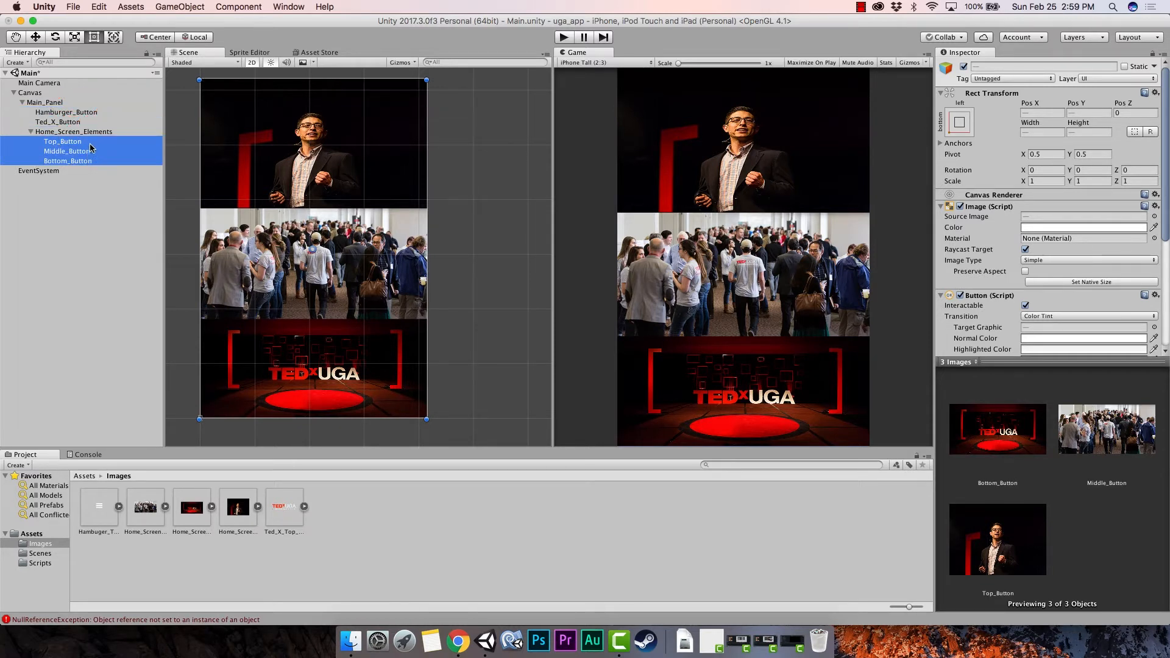
click(85, 134)
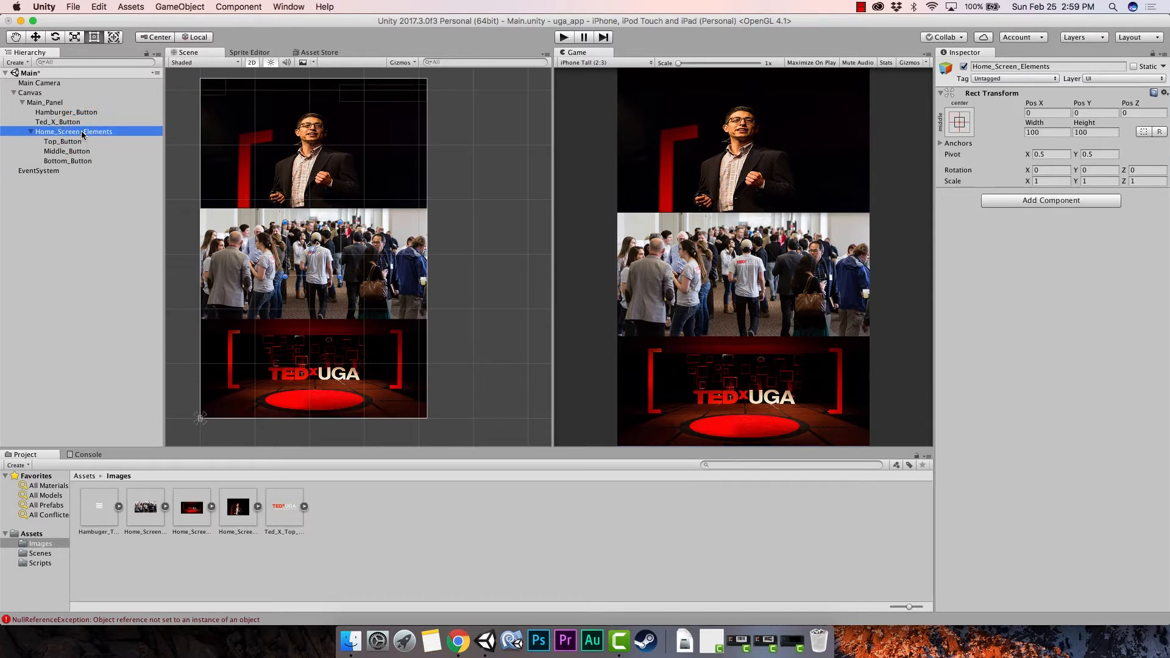
drag(295, 242, 286, 237)
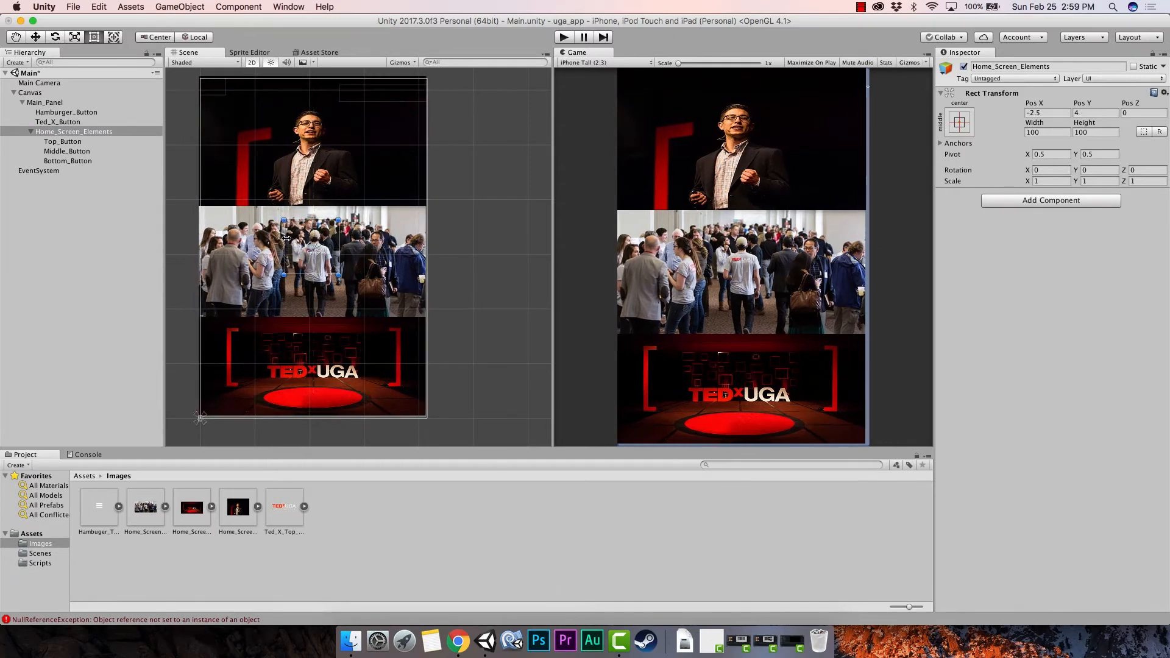
key(ctrl+z)
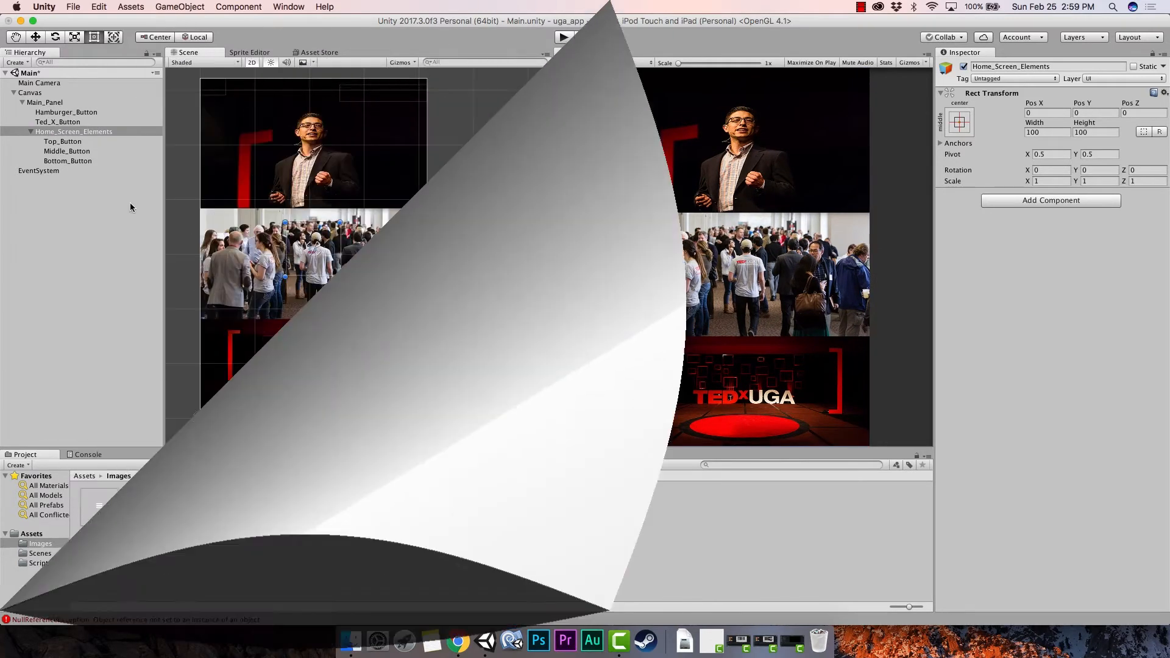
Step: Add a Vertical Layout Group to Home_Screen_Elements and turn off its Child Force Expand for both width and height
click(91, 131)
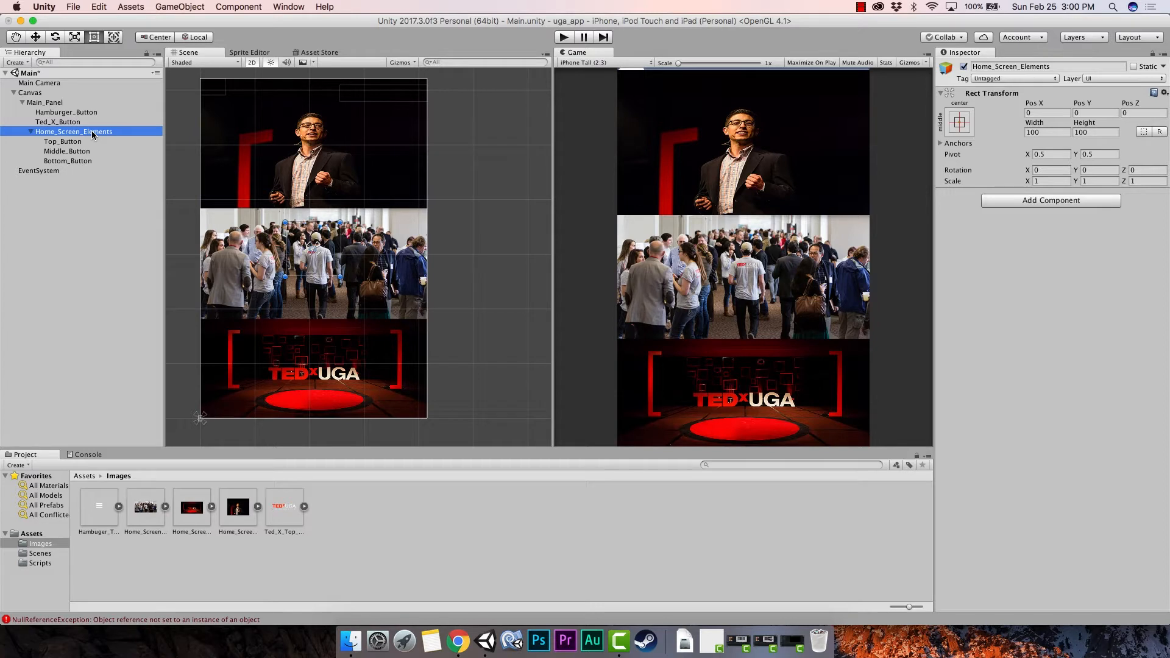
click(1022, 218)
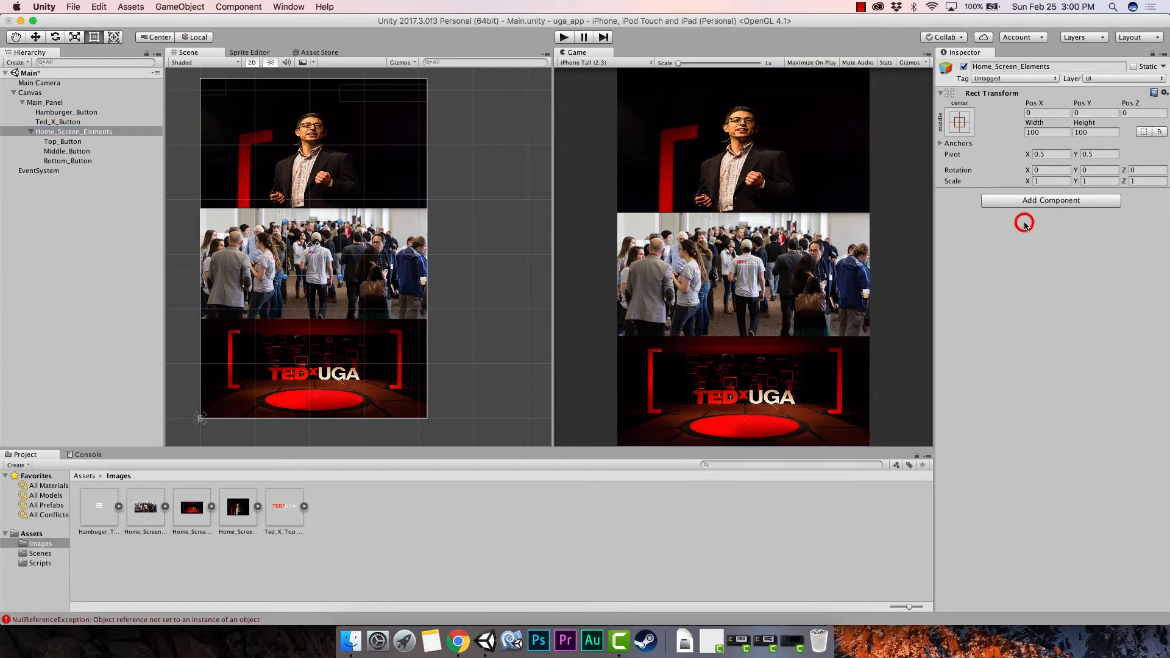
click(78, 133)
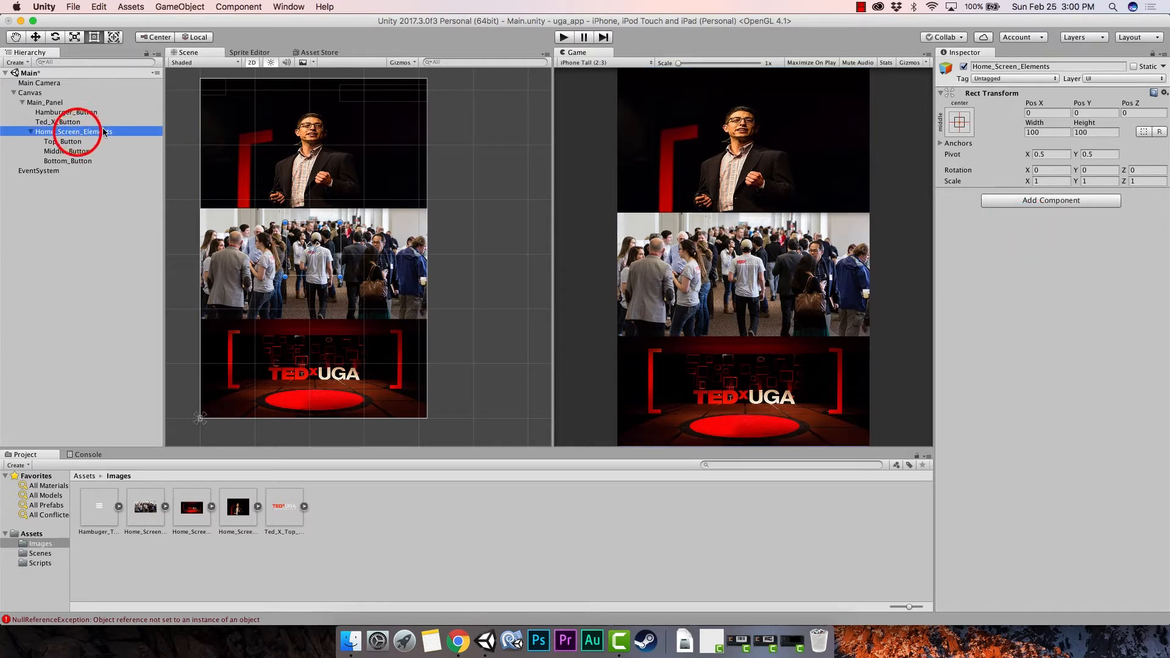
click(1066, 202)
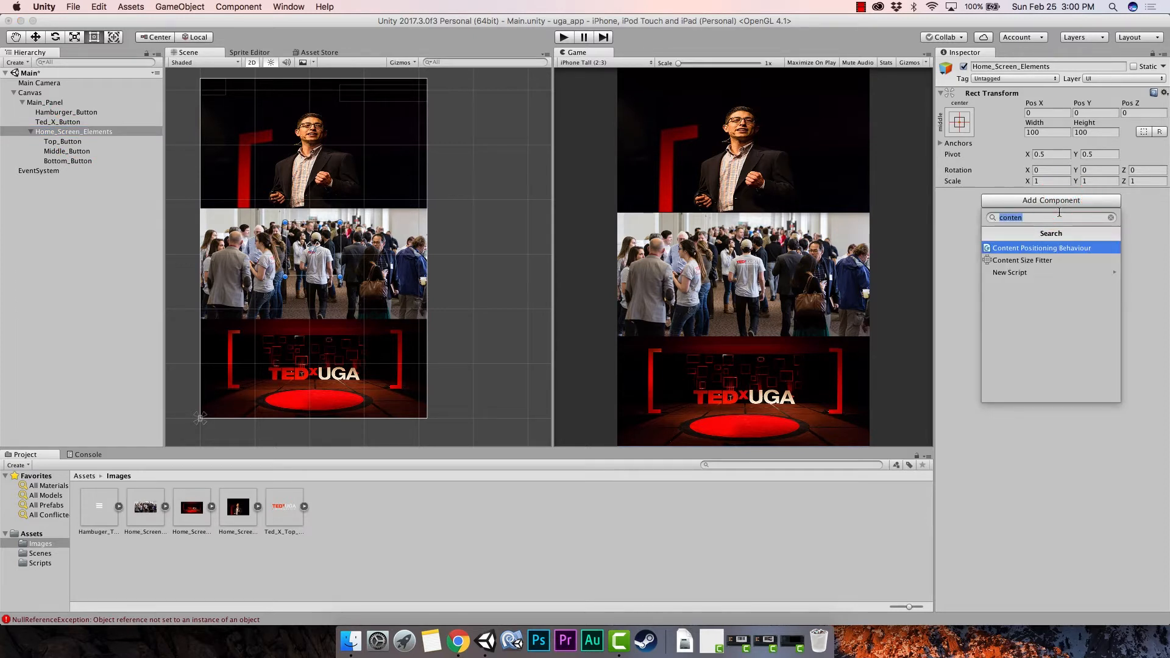
text(layou)
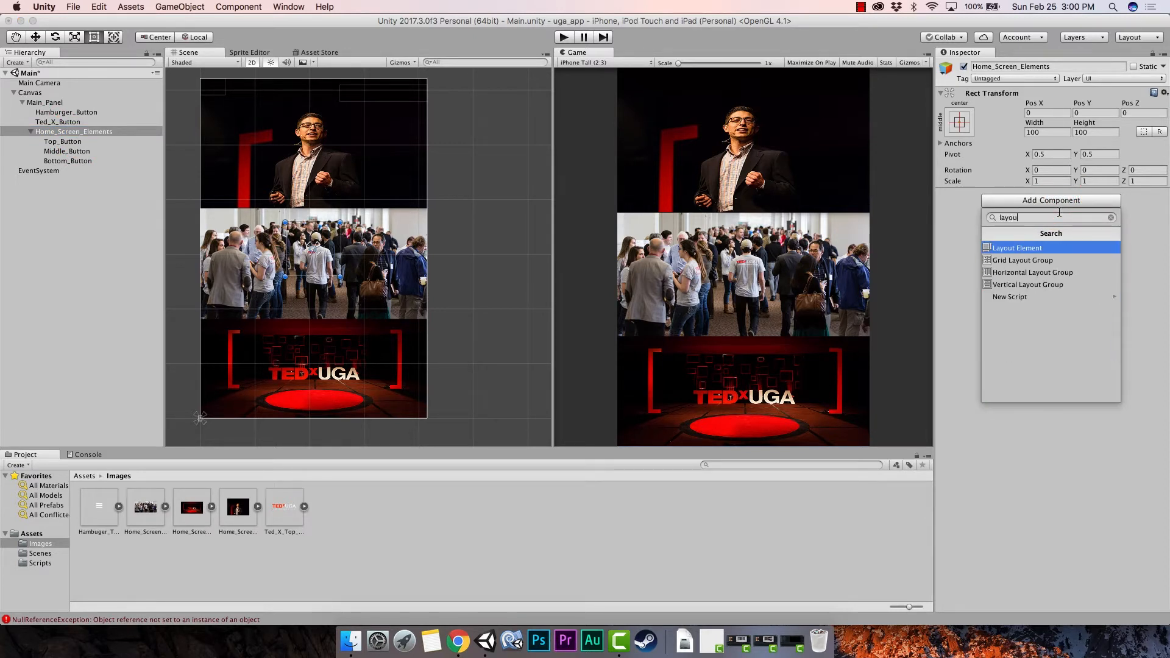
click(1027, 286)
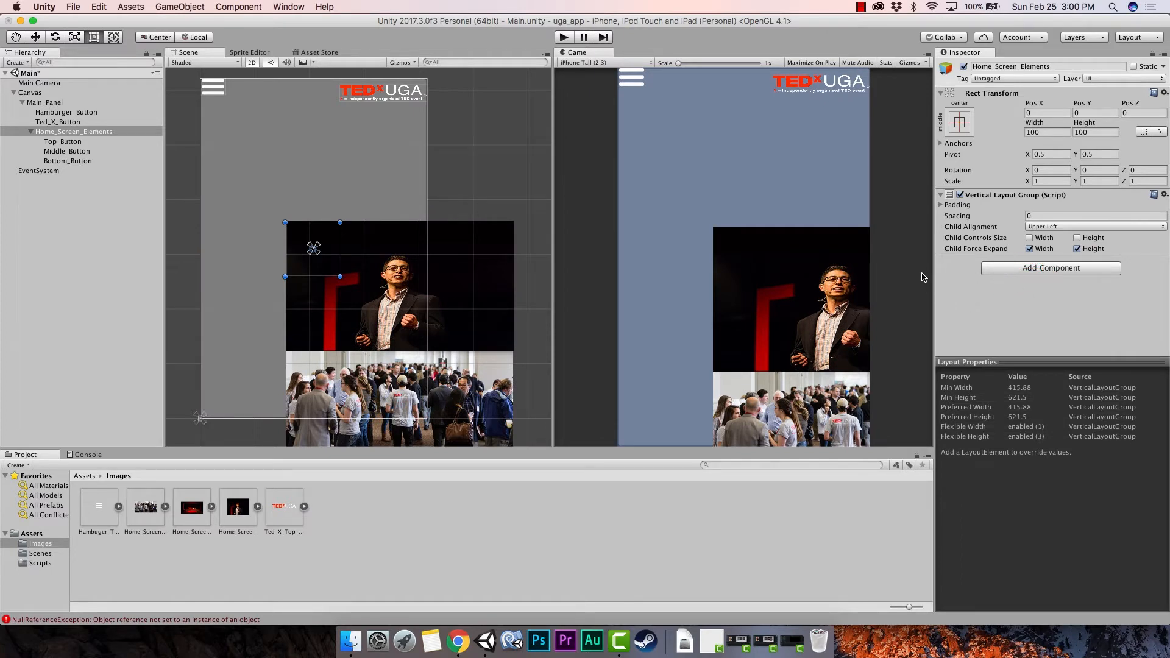
click(1030, 248)
click(1077, 248)
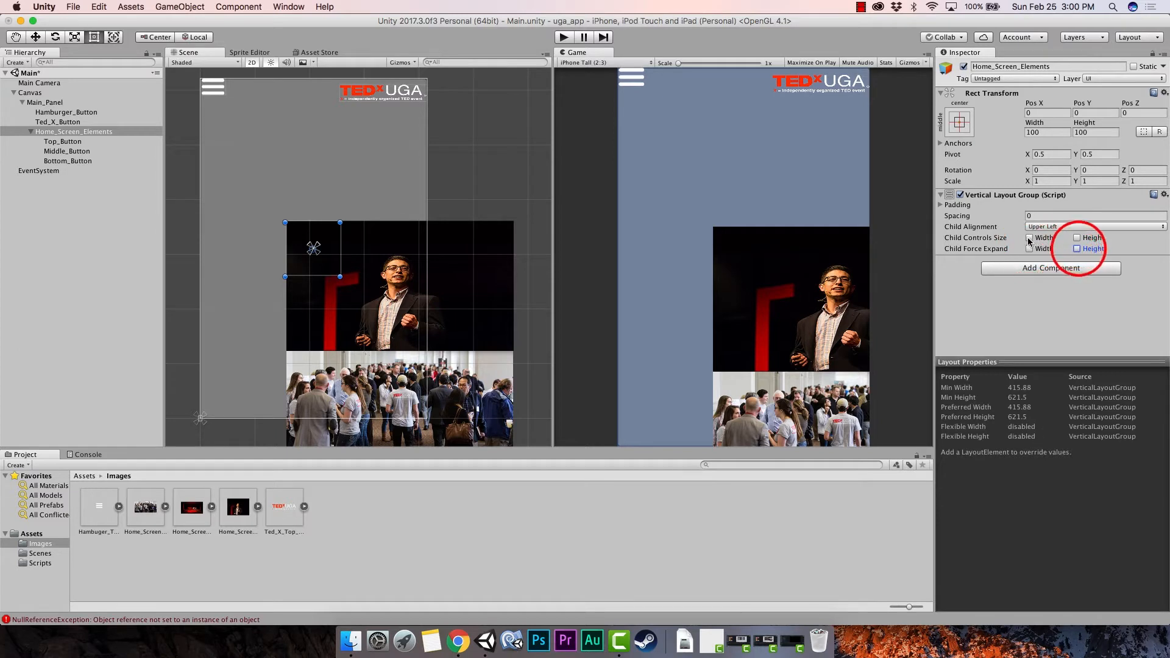
Step: Turn on Child Controls Size for width and height on Home_Screen_Elements and stretch it over the whole canvas, 415 by 622
click(1040, 239)
click(1078, 238)
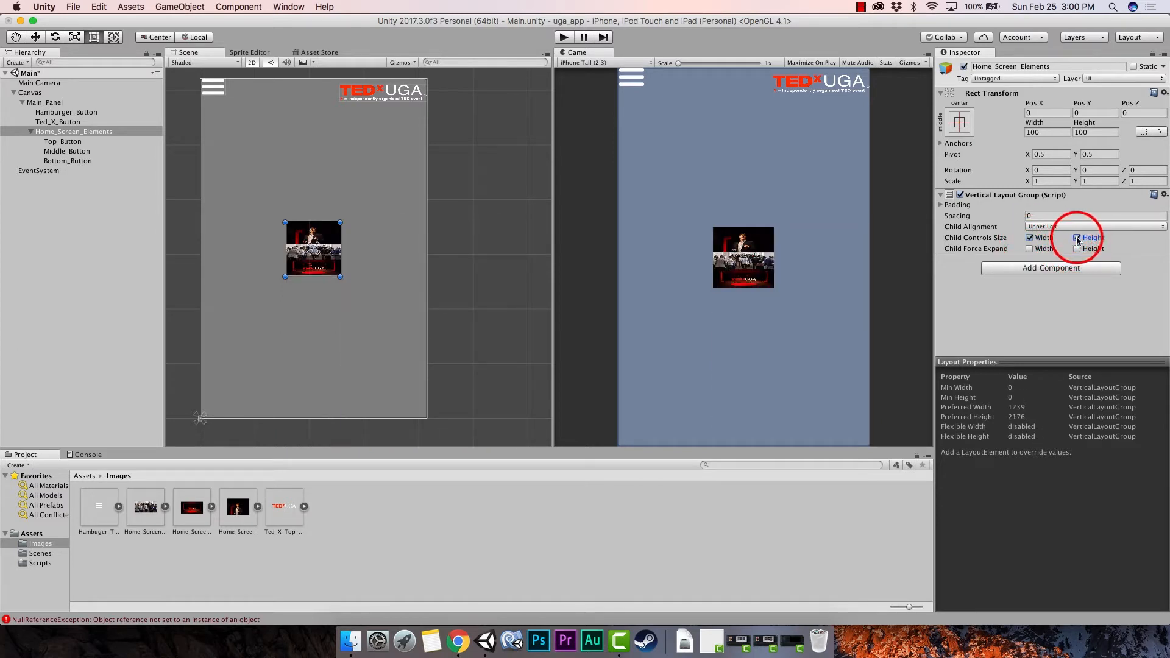
drag(313, 222, 313, 160)
drag(324, 277, 322, 419)
drag(305, 158, 303, 79)
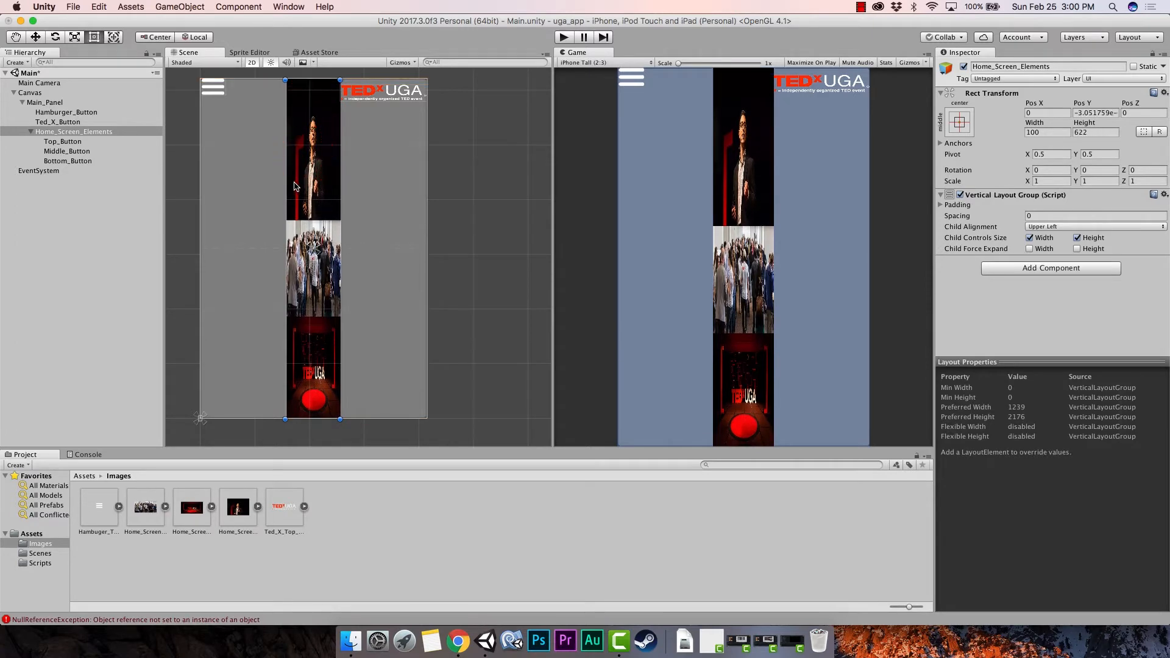
drag(289, 192, 199, 192)
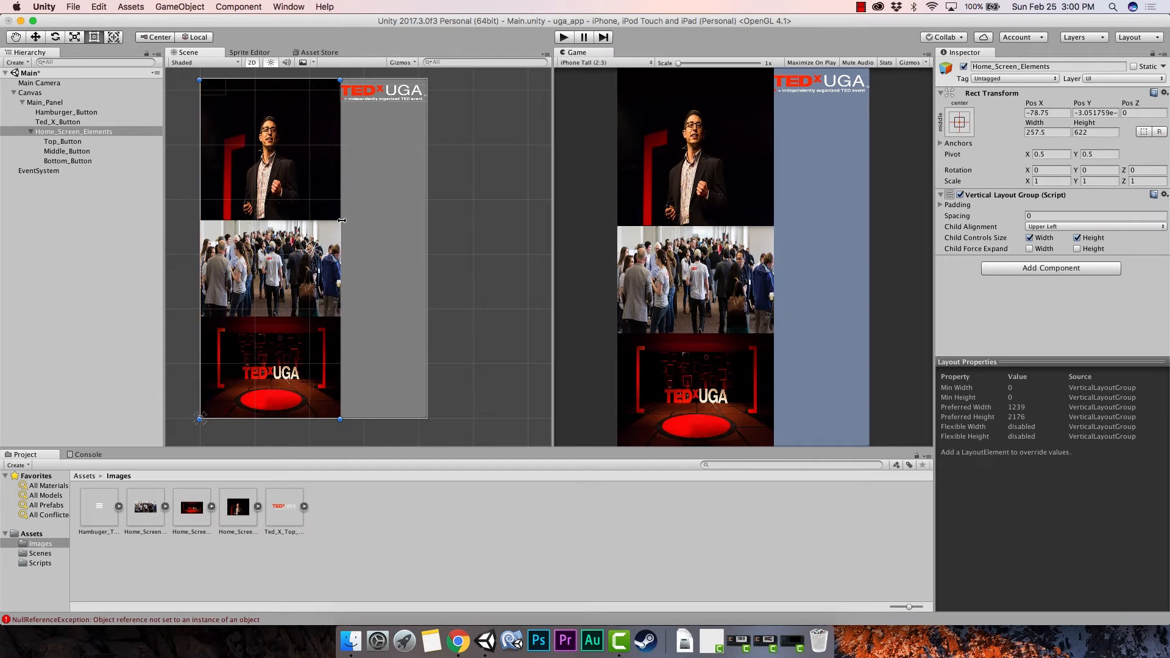
drag(340, 218, 426, 227)
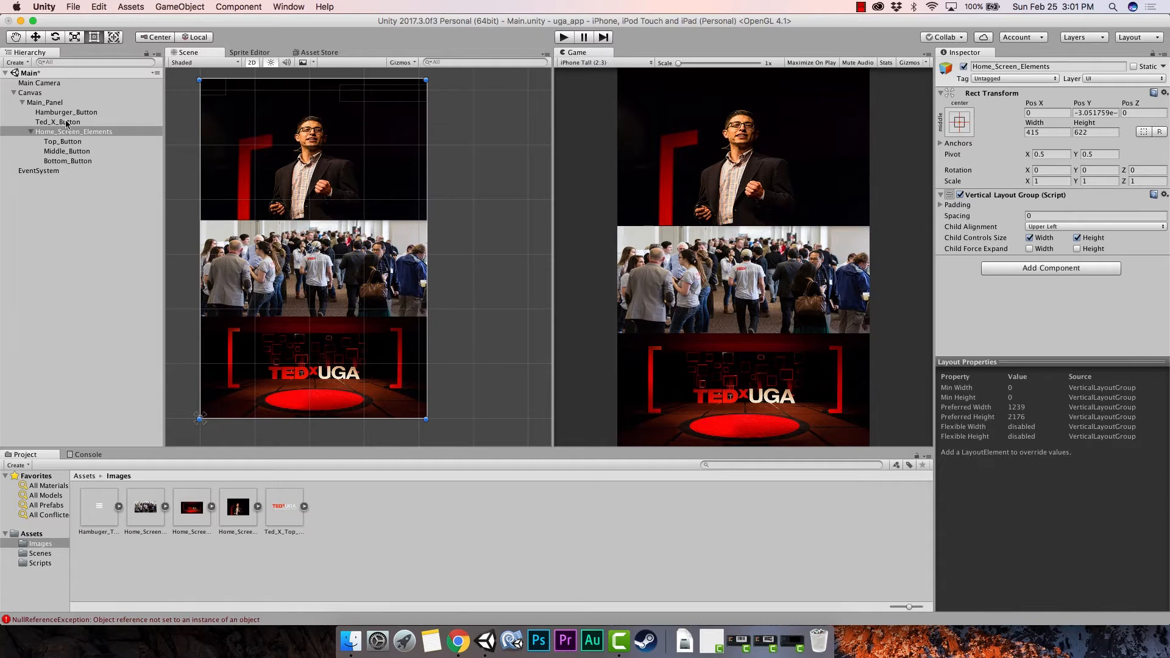
Step: Examine the hierarchy order of the Canvas, Main_Panel, header buttons and image buttons that determines which elements draw on top
click(117, 83)
click(95, 93)
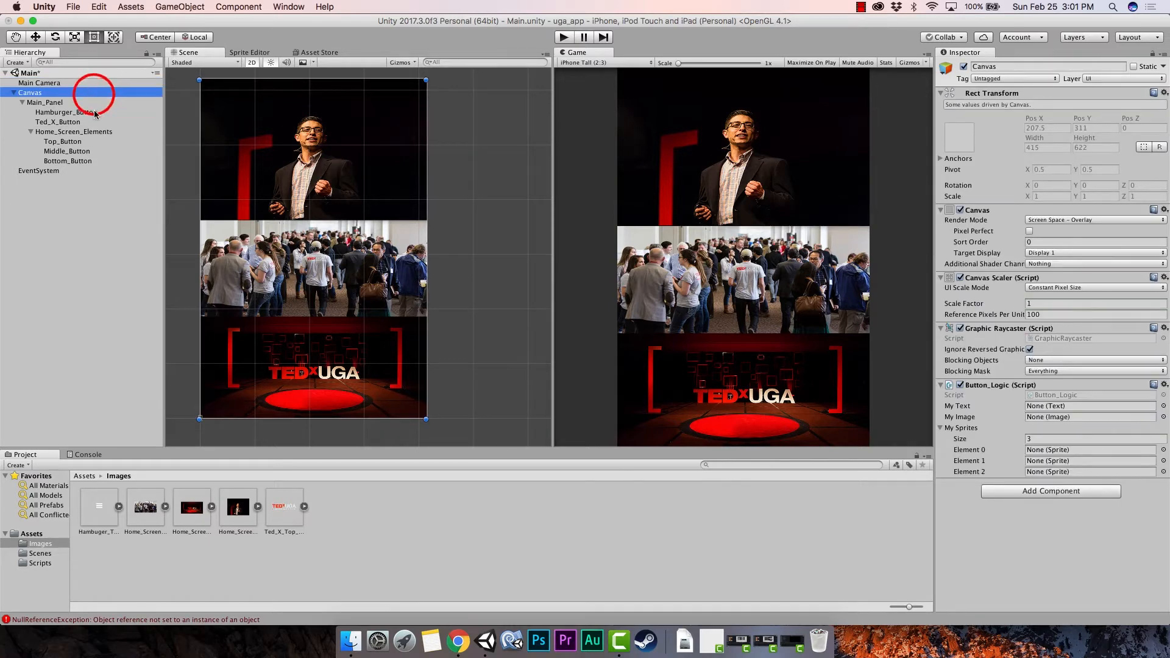
click(94, 111)
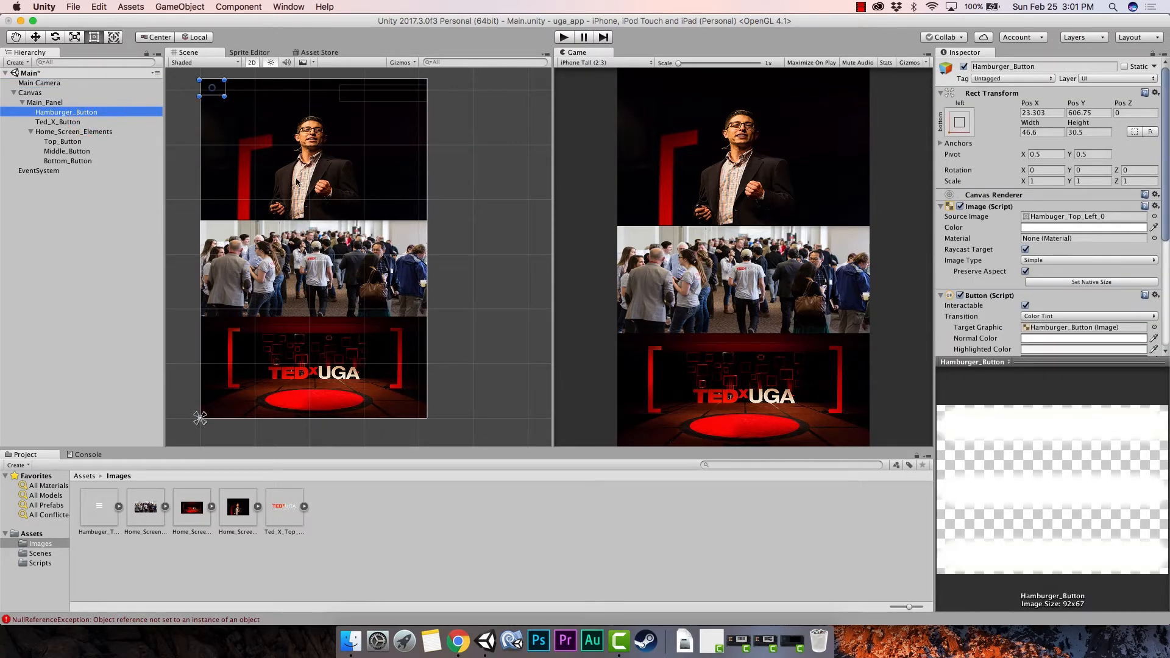
click(63, 151)
click(62, 141)
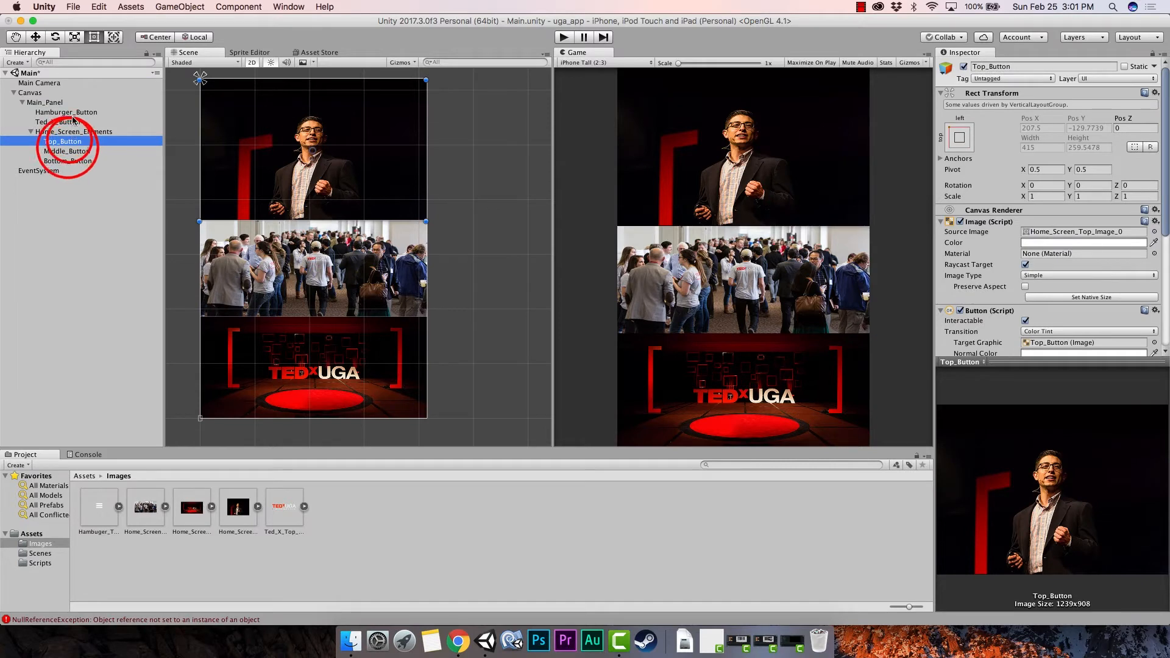
click(41, 92)
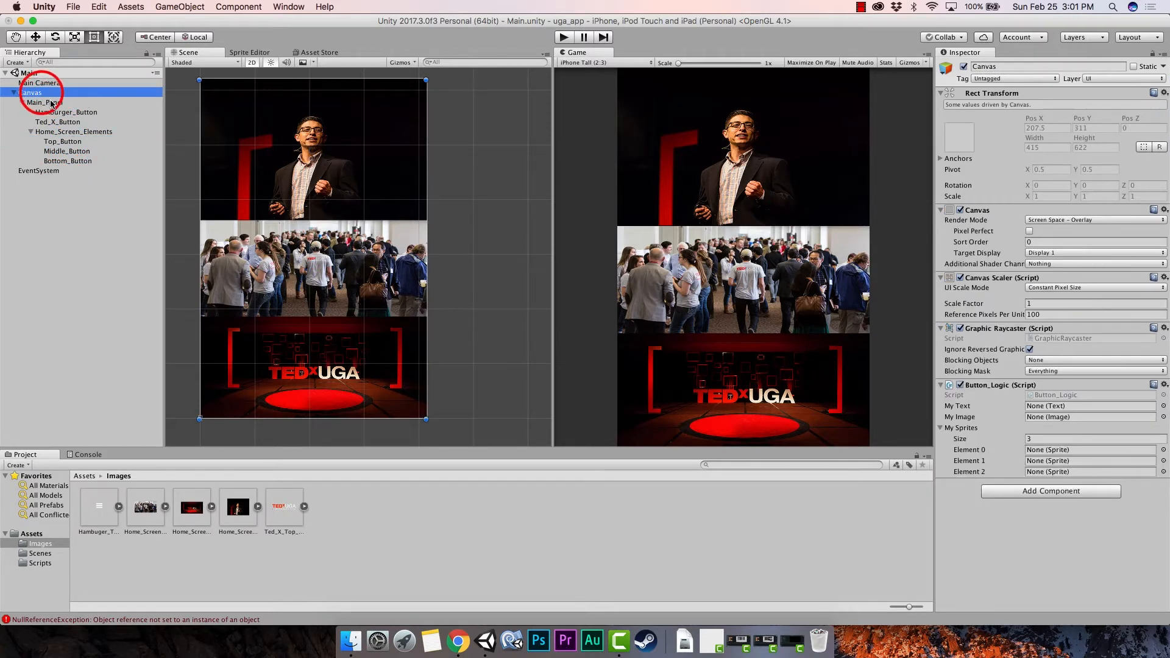
click(53, 102)
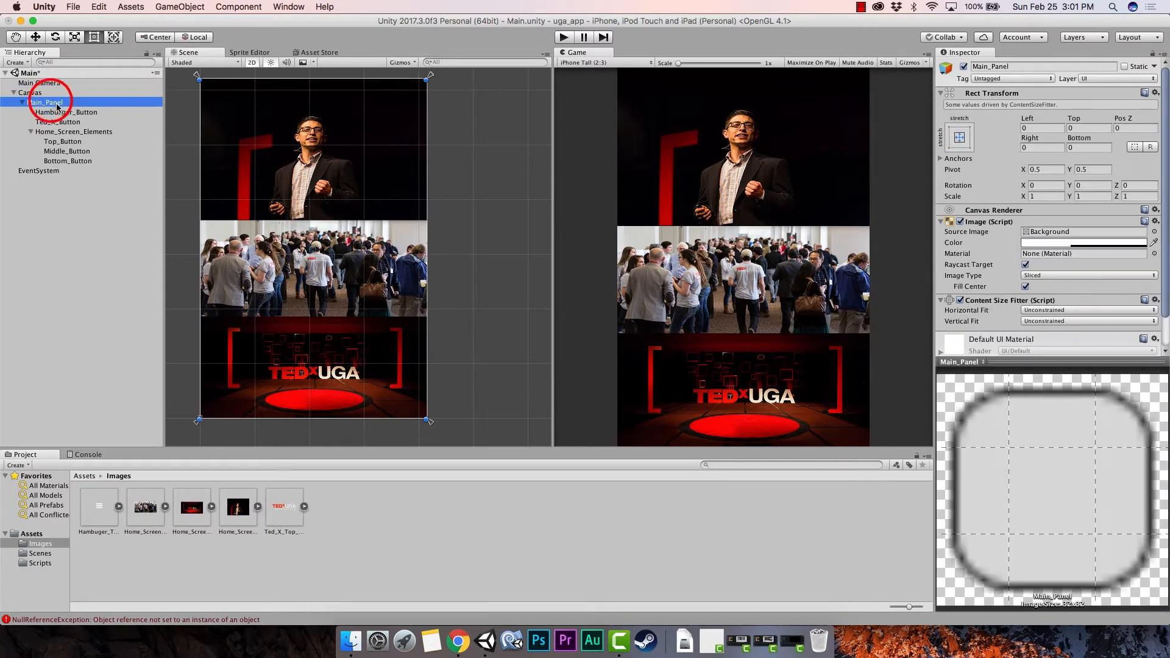
click(61, 113)
click(71, 122)
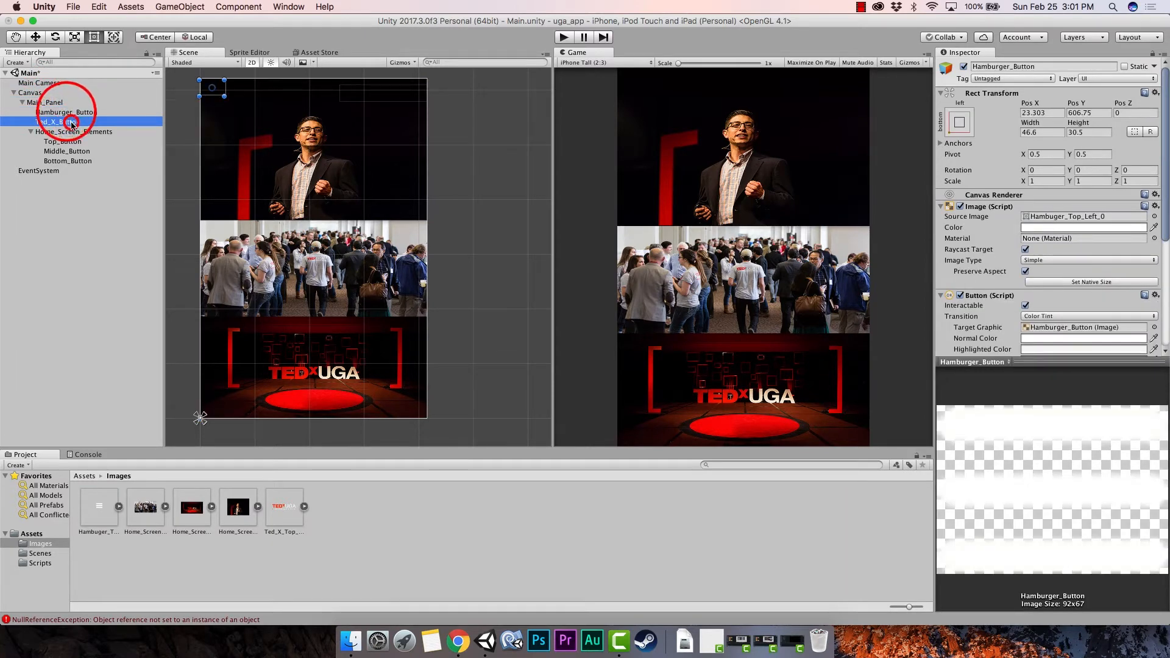
Step: Reorder Hamburger_Button and Ted_X_Button so they sit below Home_Screen_Elements as children of Main_Panel
click(74, 113)
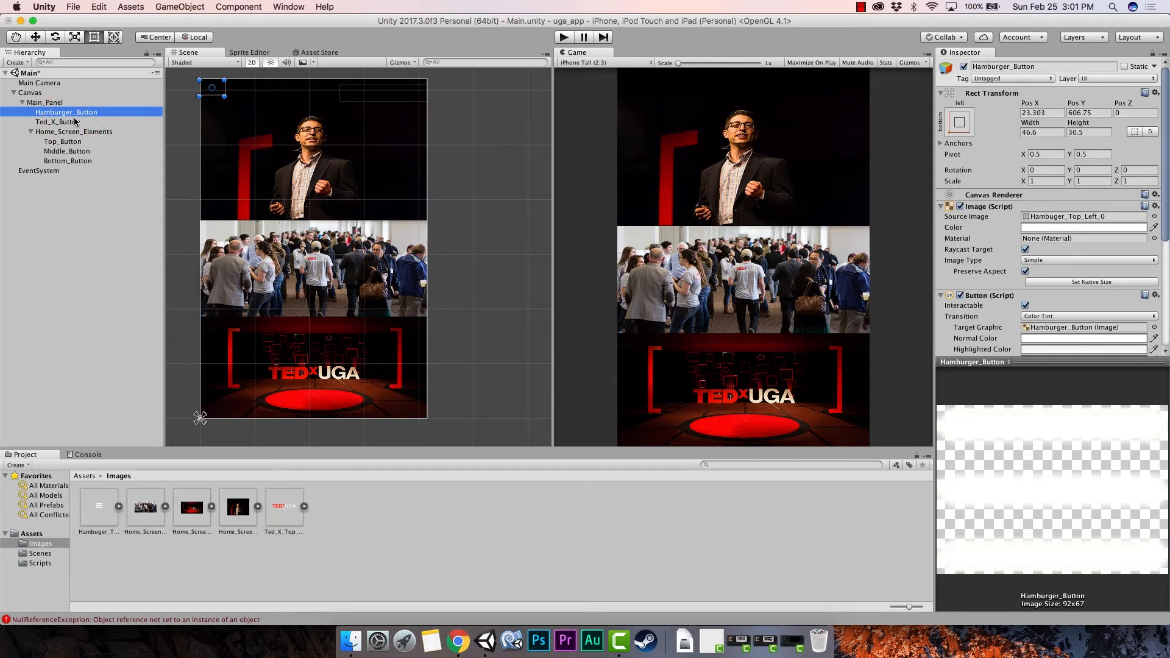
super+click(74, 123)
drag(74, 122, 64, 163)
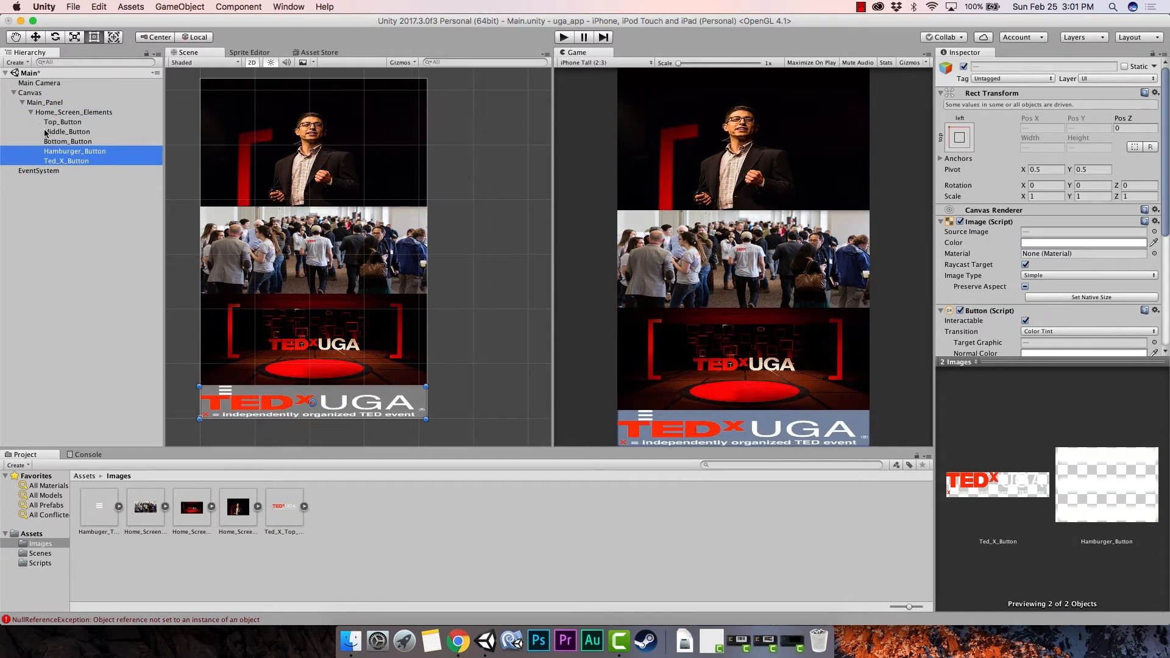
drag(58, 154, 50, 176)
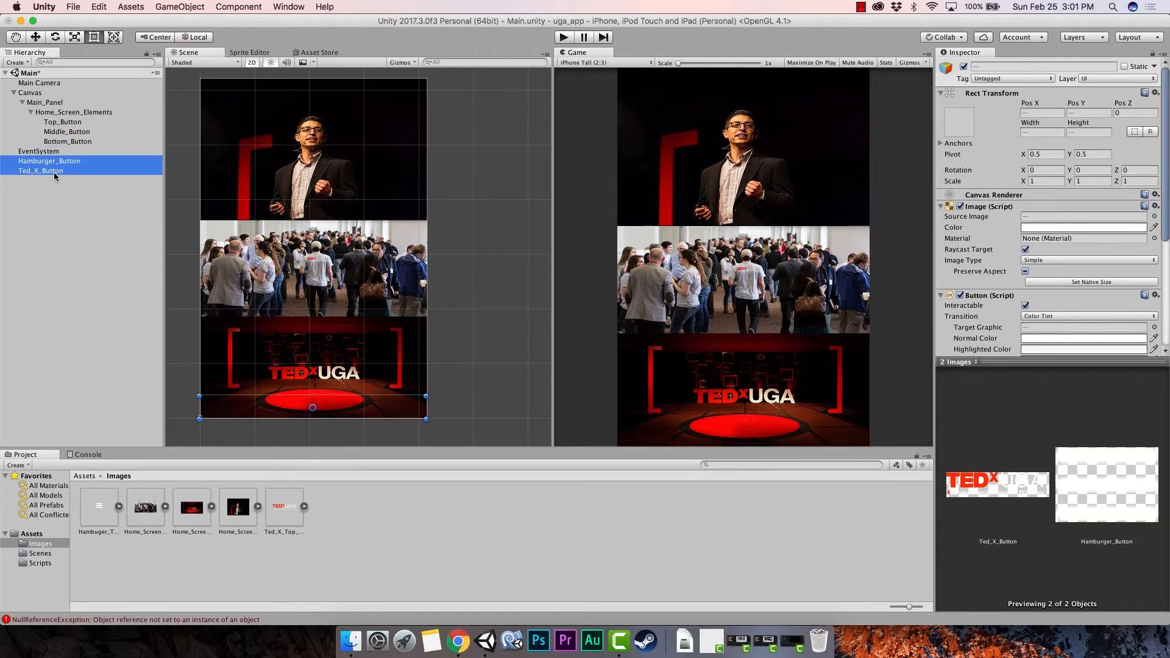
click(30, 112)
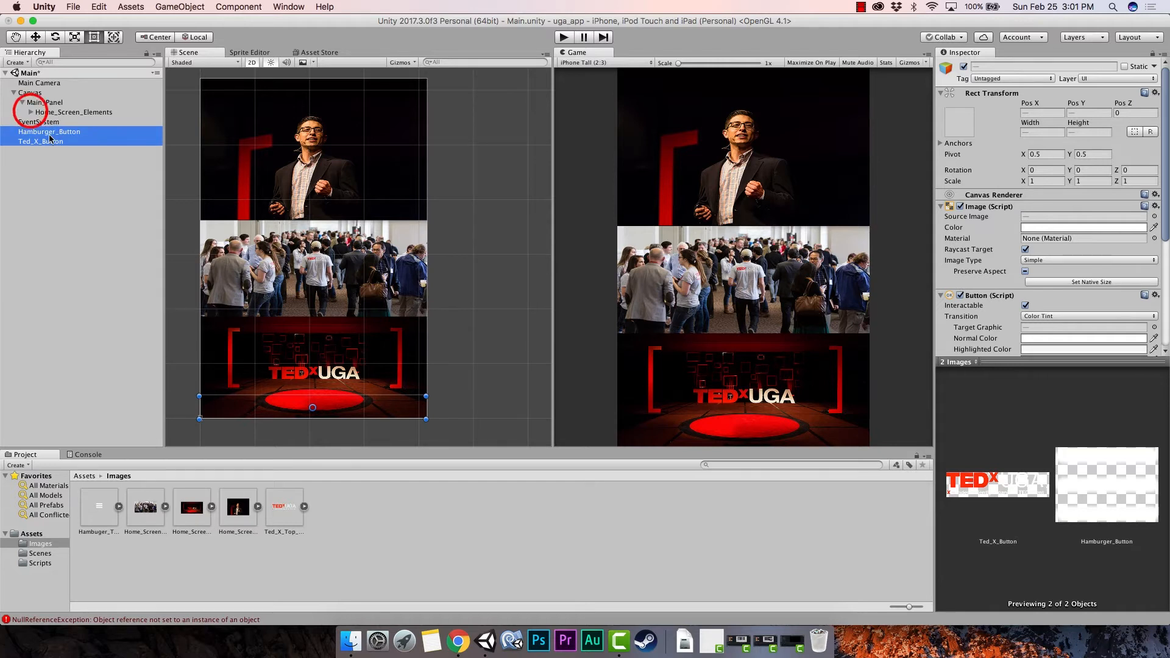
drag(39, 133, 29, 104)
click(23, 102)
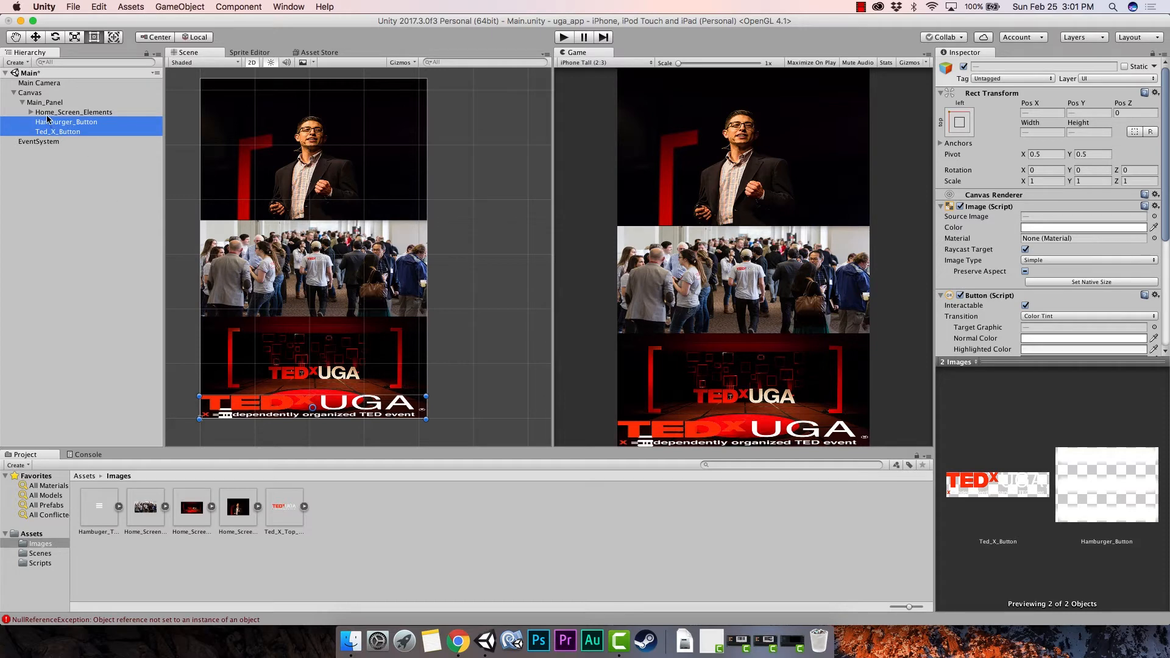
Step: Place Ted_X_Button in the canvas's top-right corner at about 191 by 32 and Hamburger_Button in its top-left corner at about 37 by 19
click(45, 102)
click(50, 113)
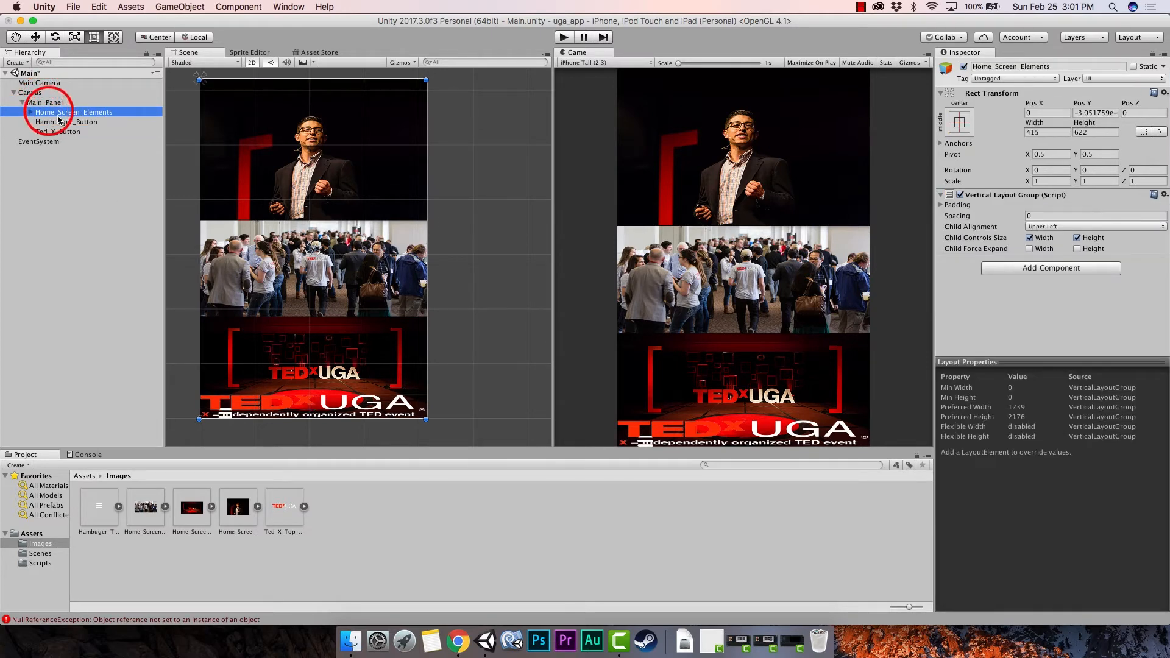
click(68, 121)
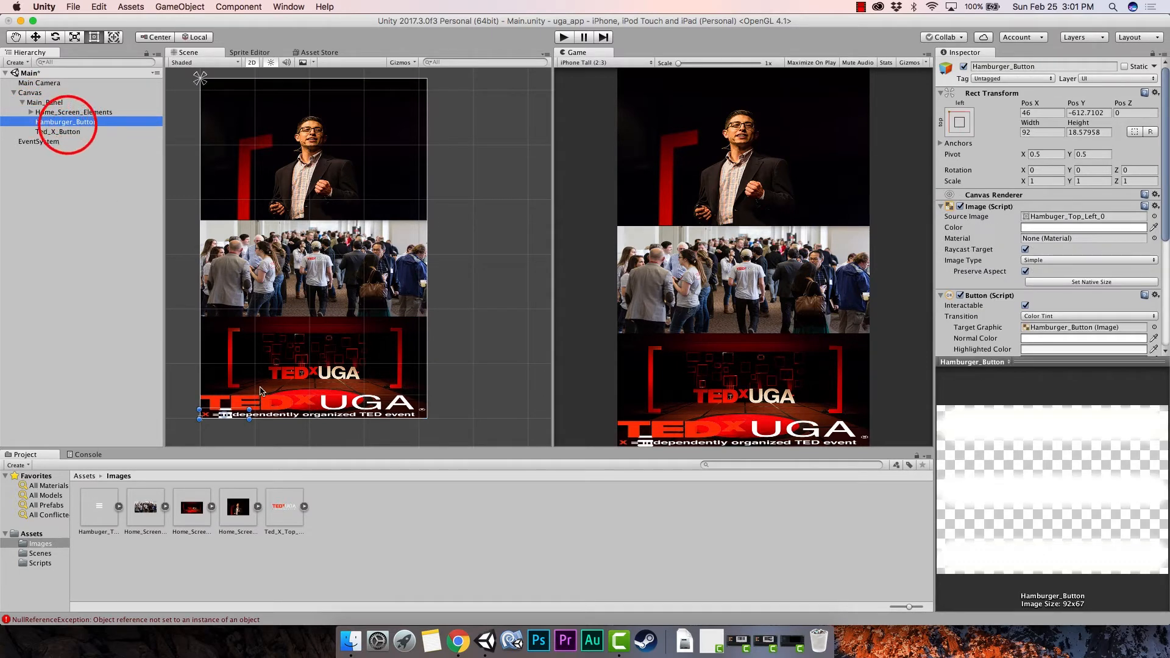
click(67, 132)
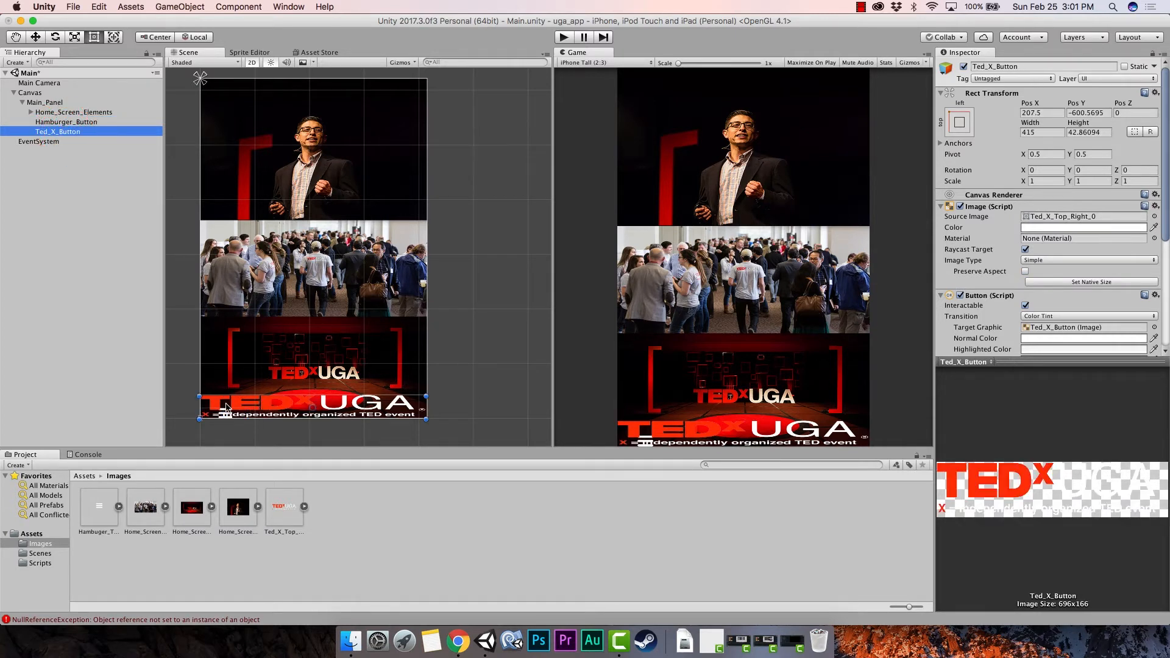
drag(200, 406, 332, 95)
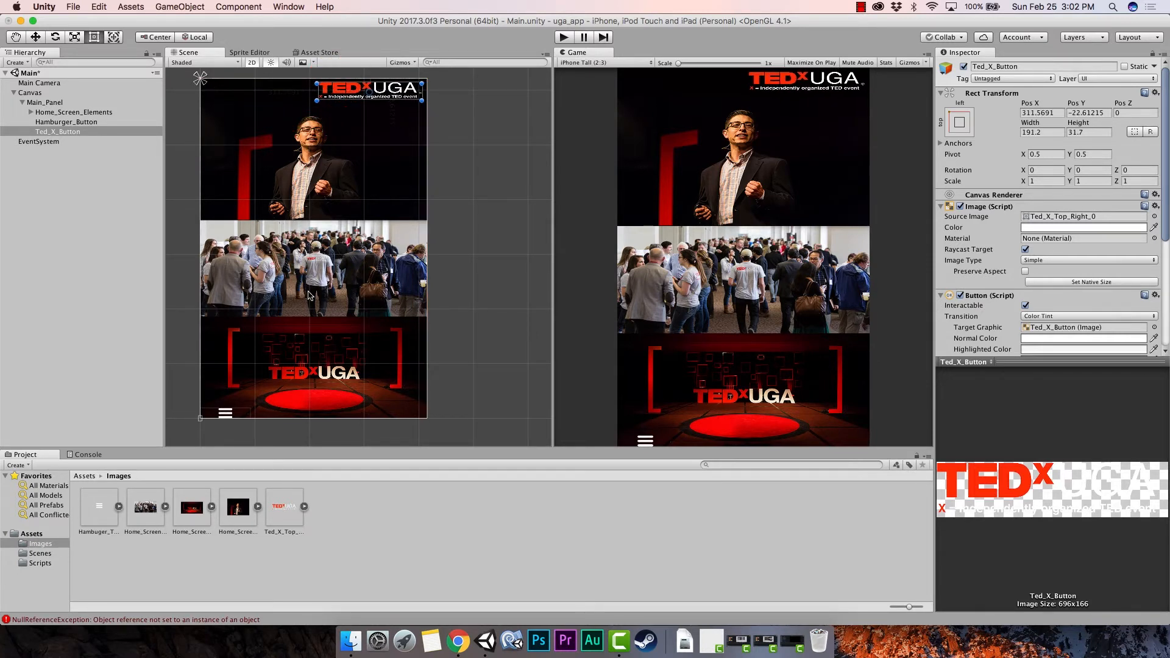
click(226, 414)
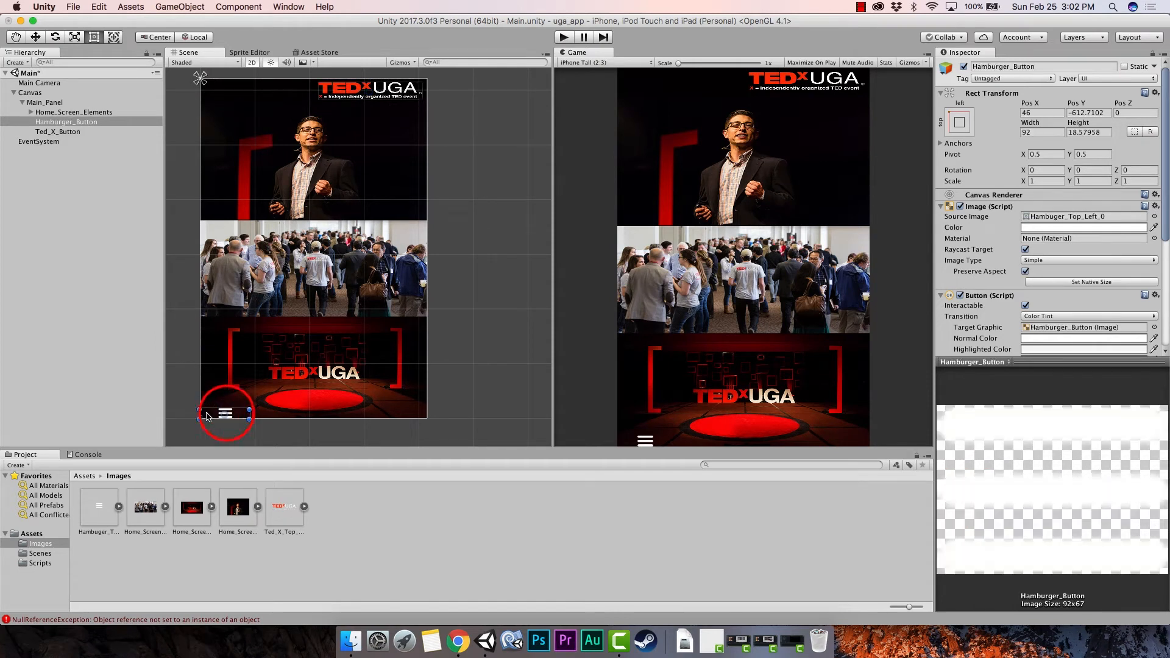
drag(248, 415, 213, 88)
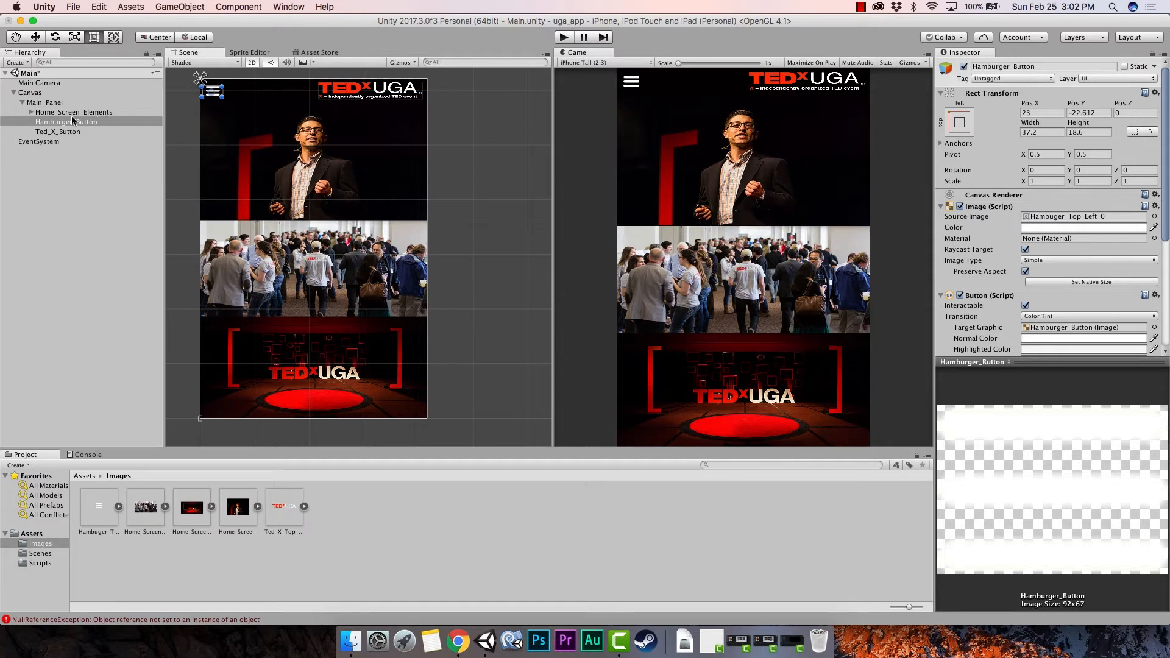
Step: Choose Upper Left as the Child Alignment in the Vertical Layout Group of Home_Screen_Elements
click(30, 112)
click(42, 112)
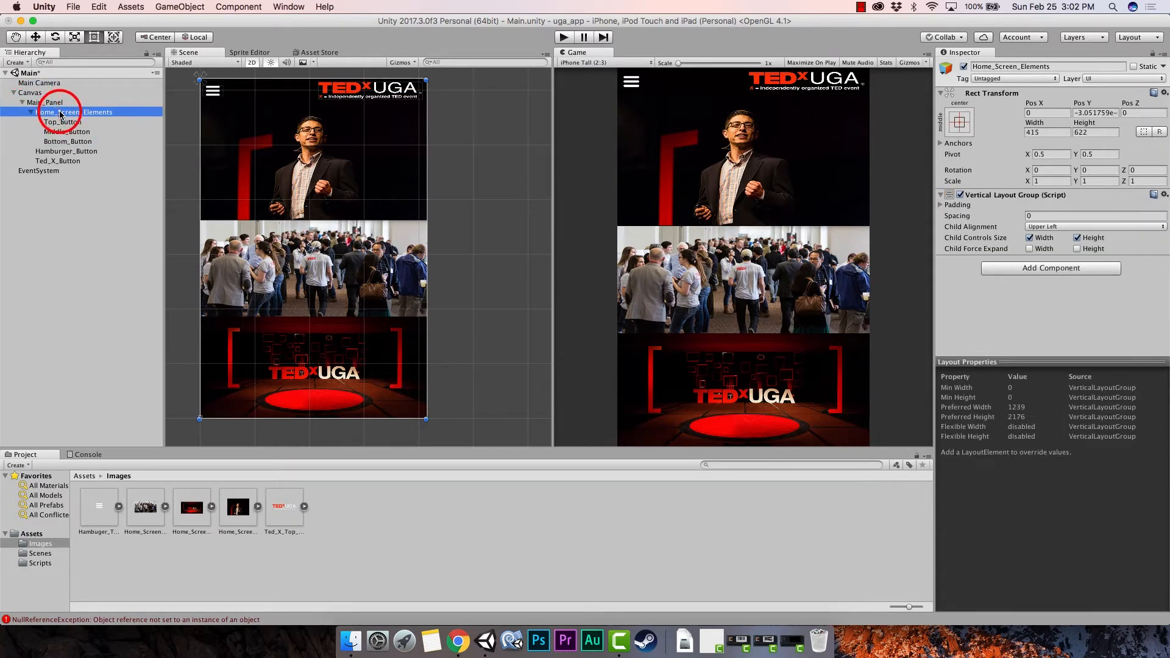
click(974, 282)
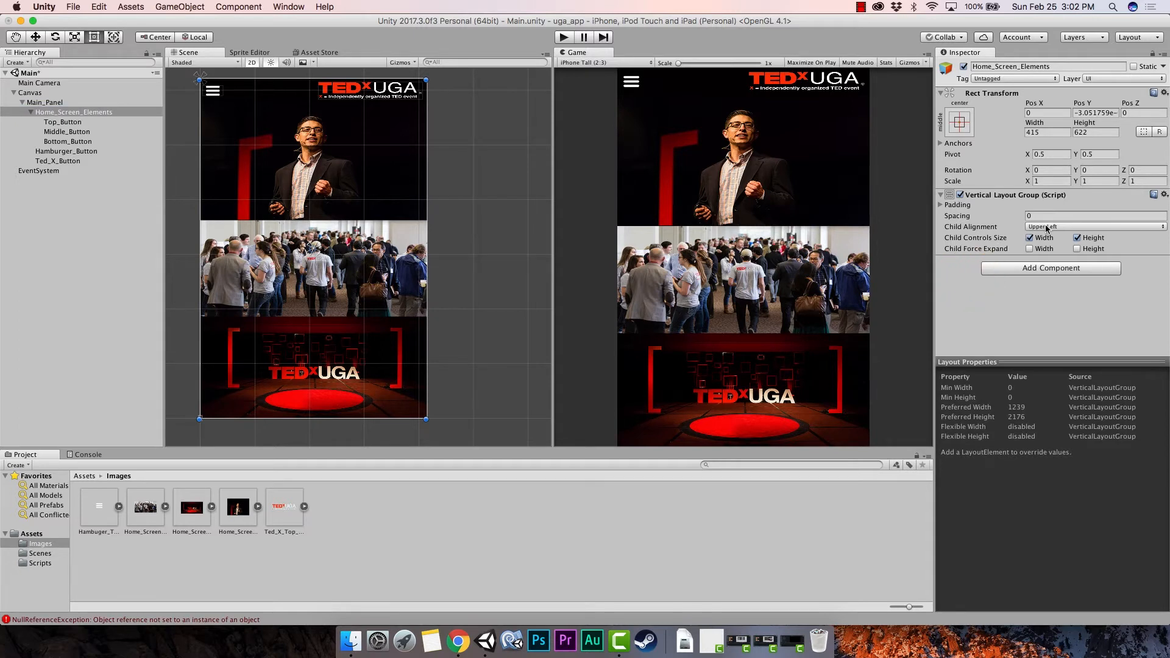
drag(1047, 228, 1057, 191)
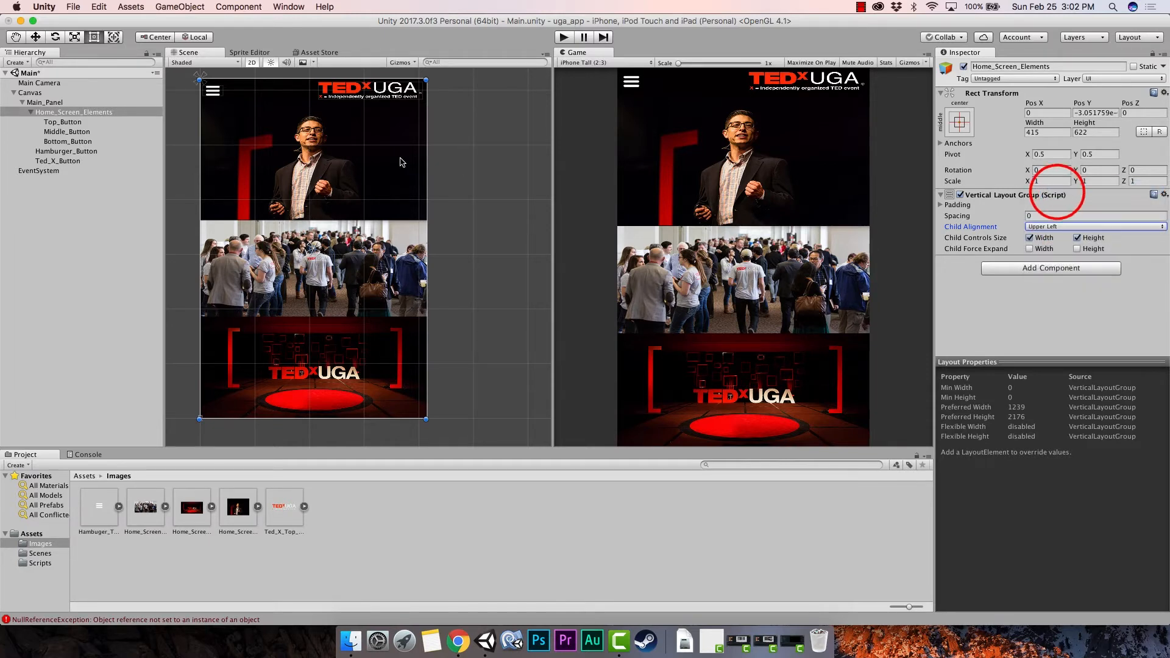
Step: Add a Layout Element component to Top_Button, Middle_Button and Bottom_Button together
click(52, 122)
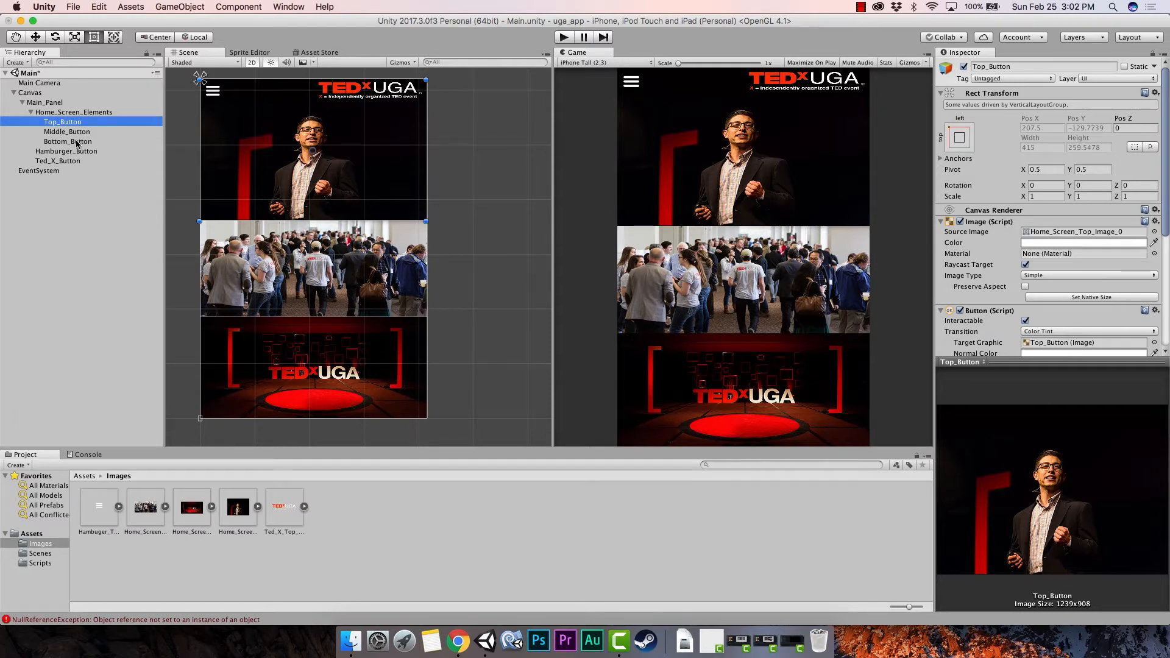
shift+click(77, 142)
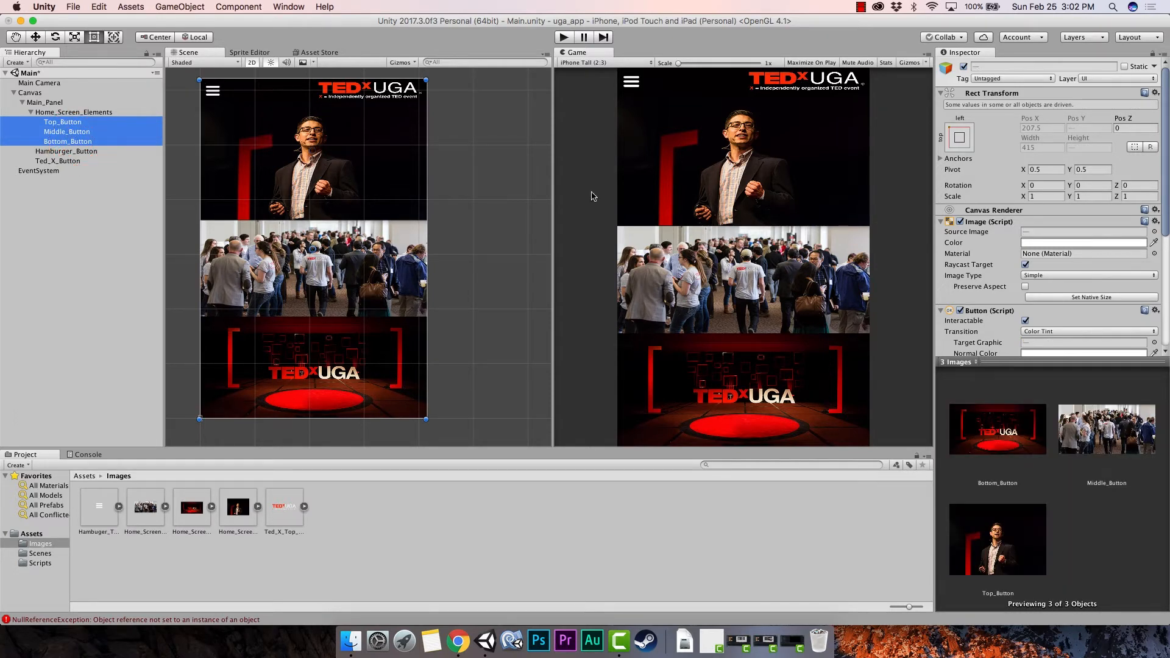
scroll(1091, 244, down, 5)
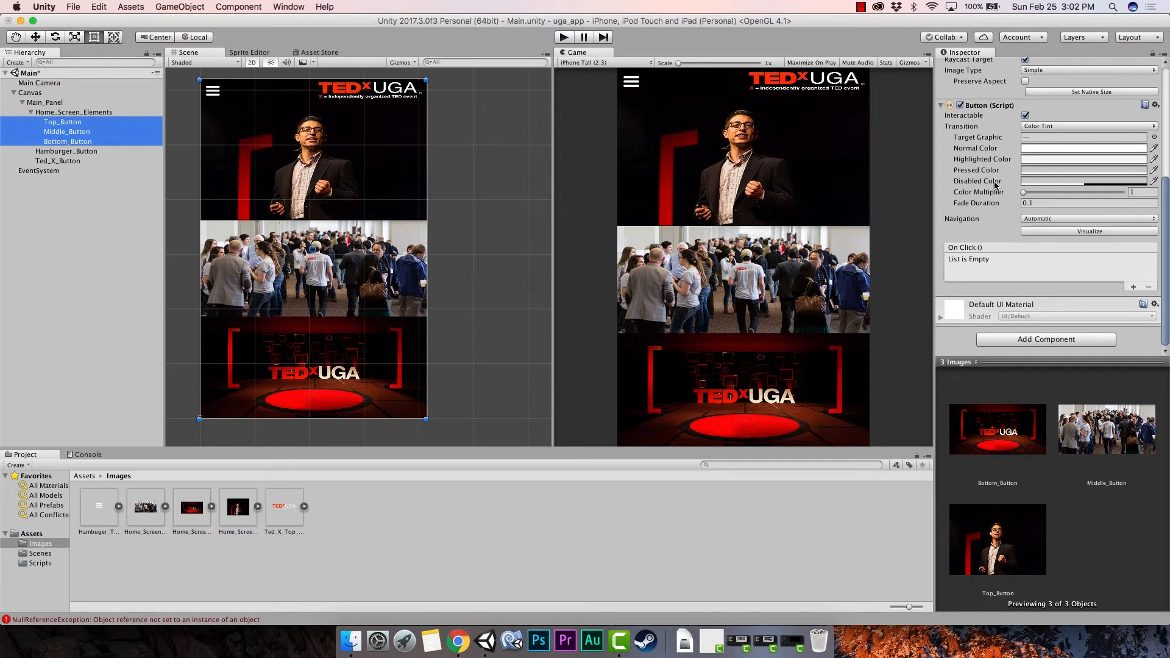
click(1016, 339)
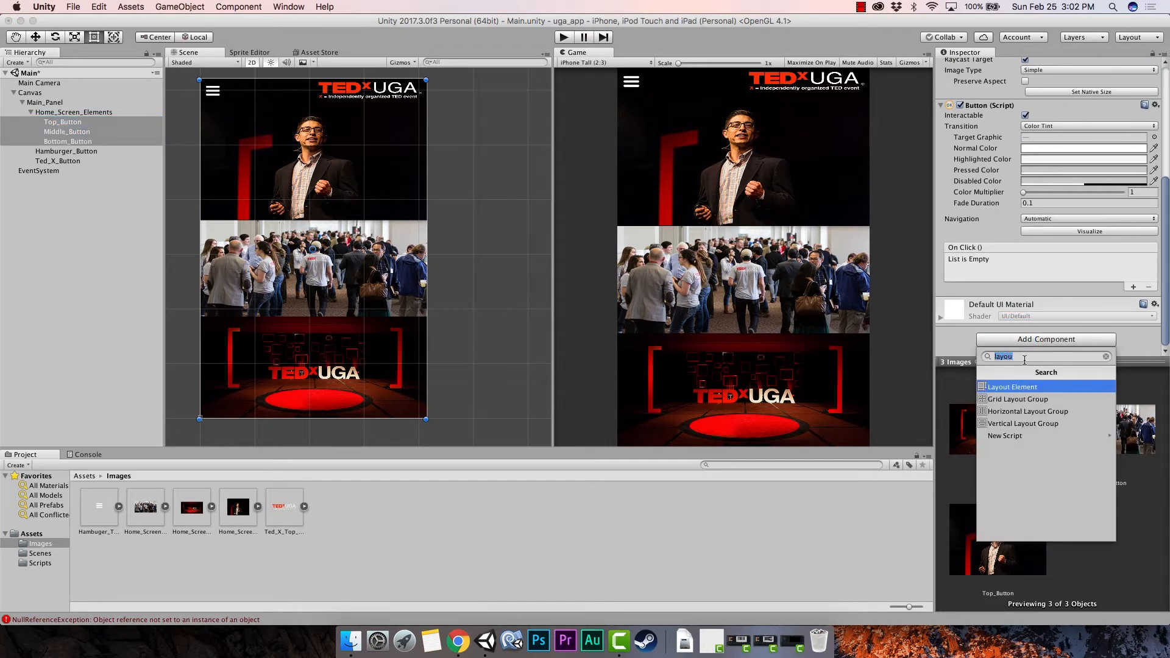
key(BackSpace)
text(layout)
click(1013, 387)
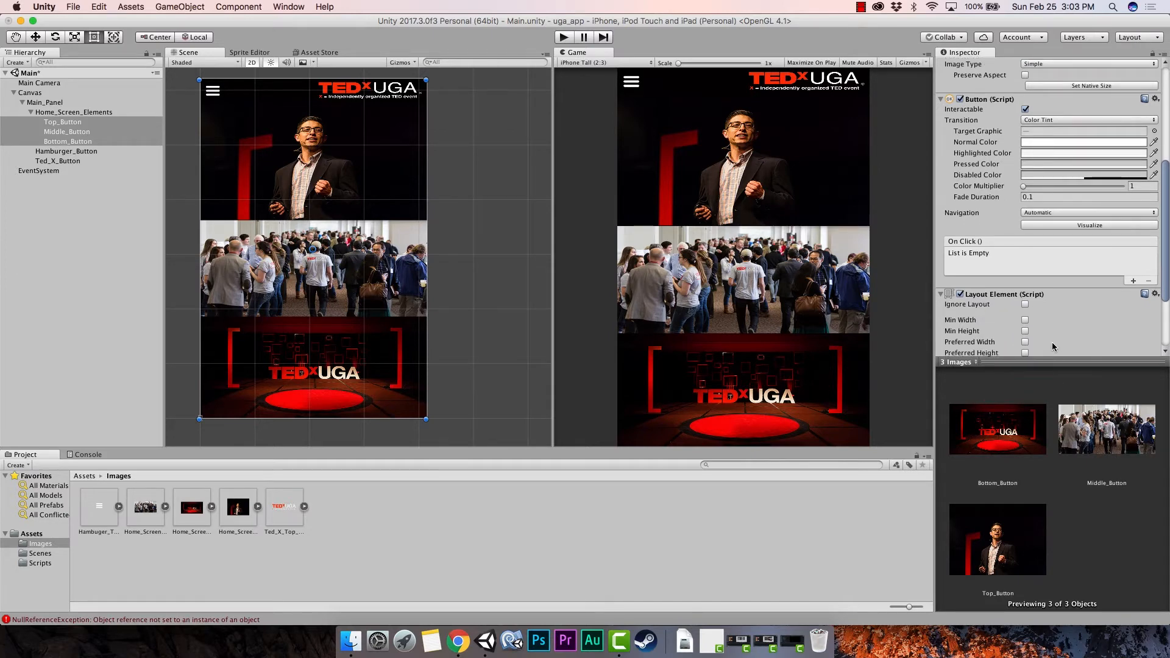
scroll(1053, 342, down, 3)
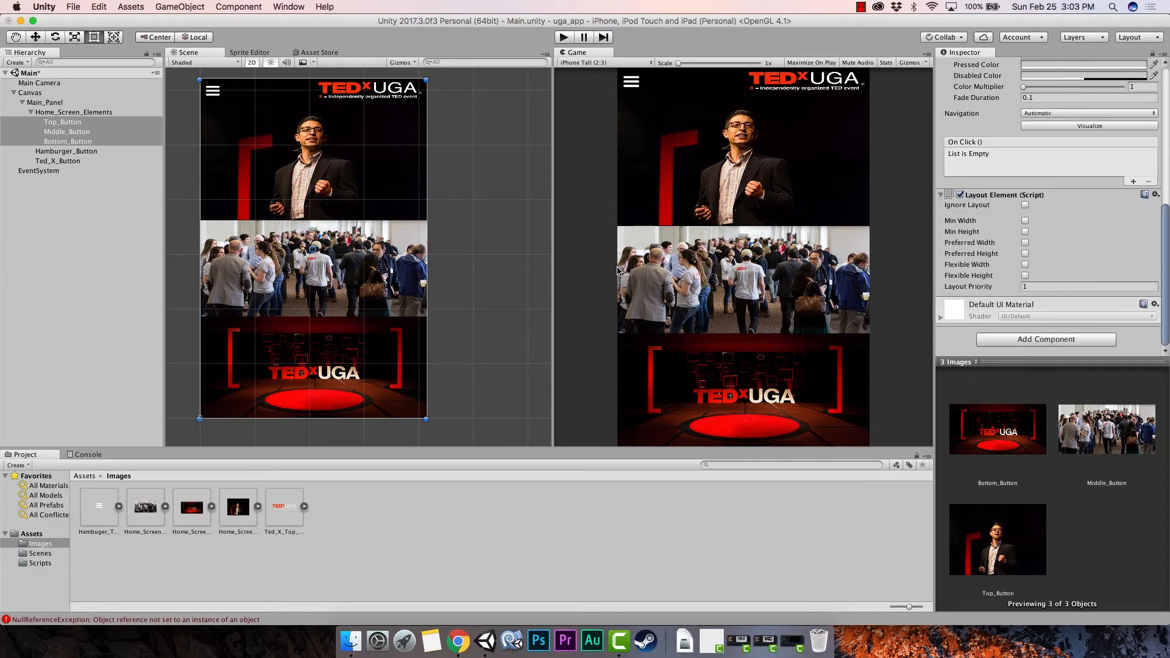
Step: Preview the home screen layout in the Game view at iPad Tall (3:4), iPhone 5 Tall (9:16) and iPhone Wide (3:2), ending on iPhone Tall (2:3)
click(59, 131)
click(61, 122)
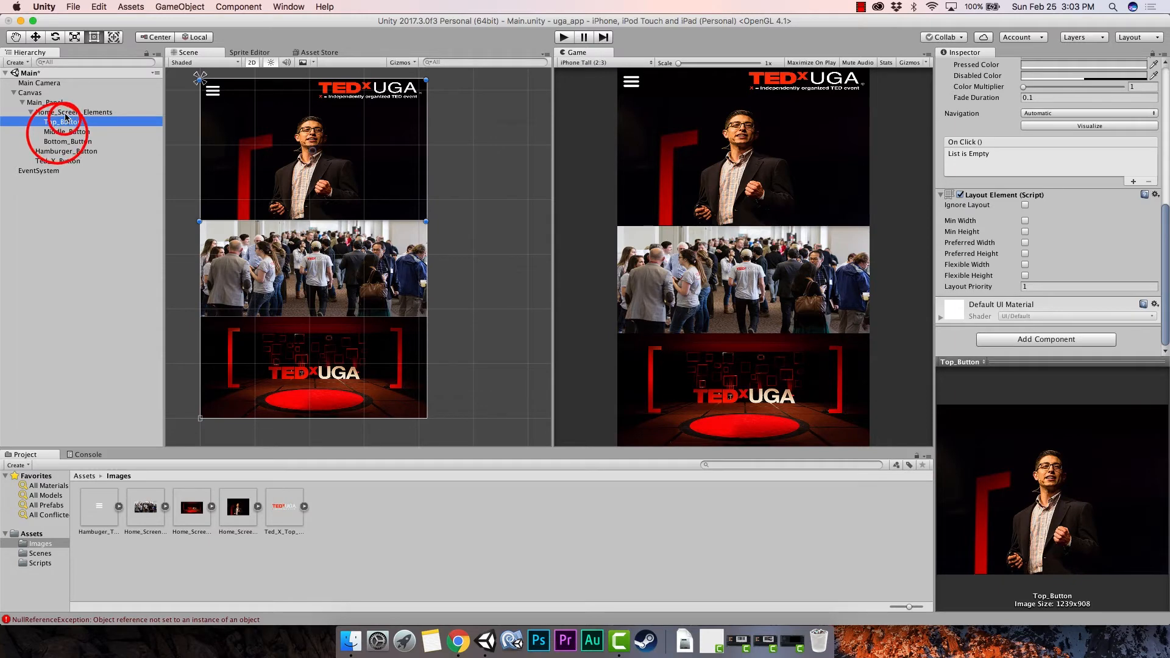
click(67, 114)
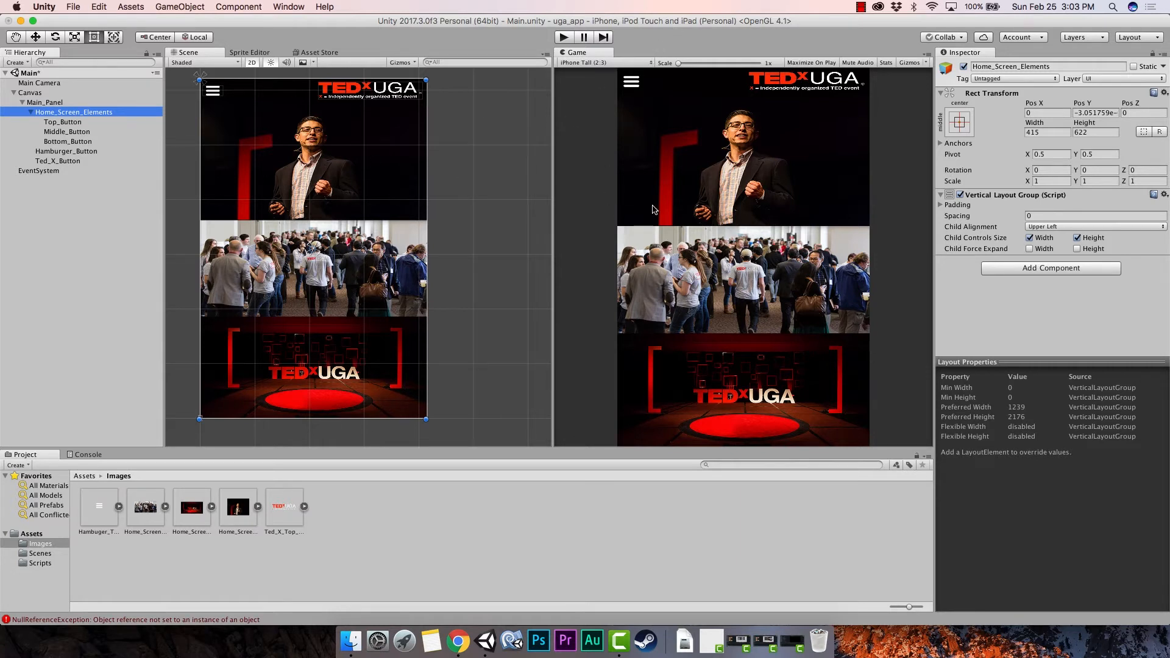
click(650, 64)
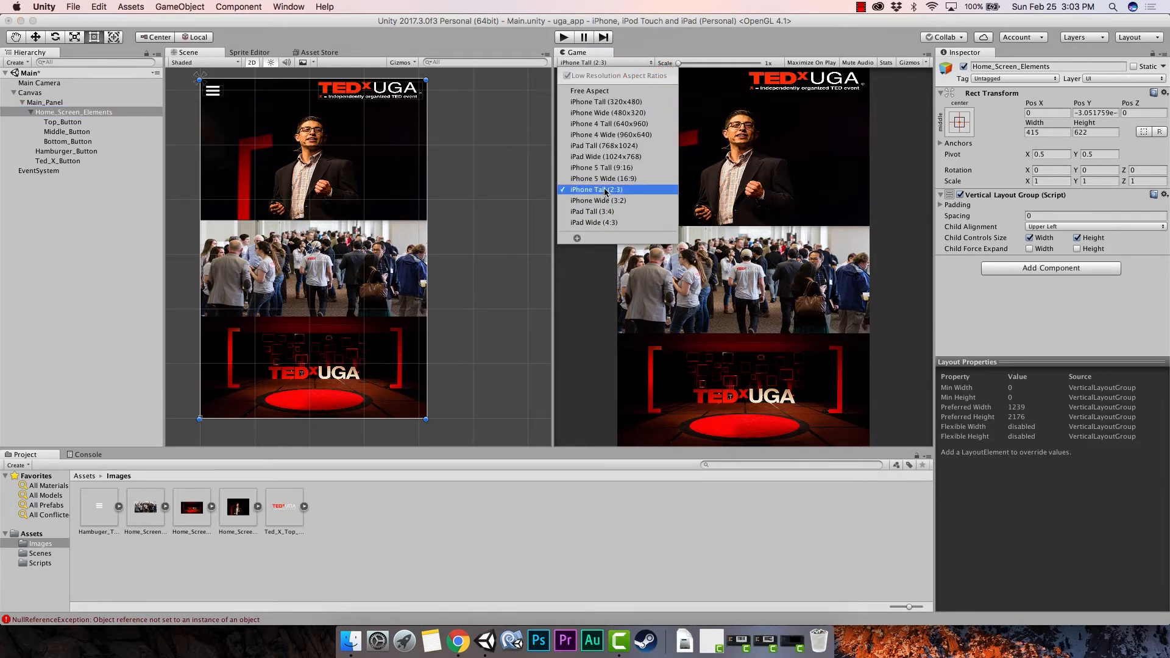
click(607, 212)
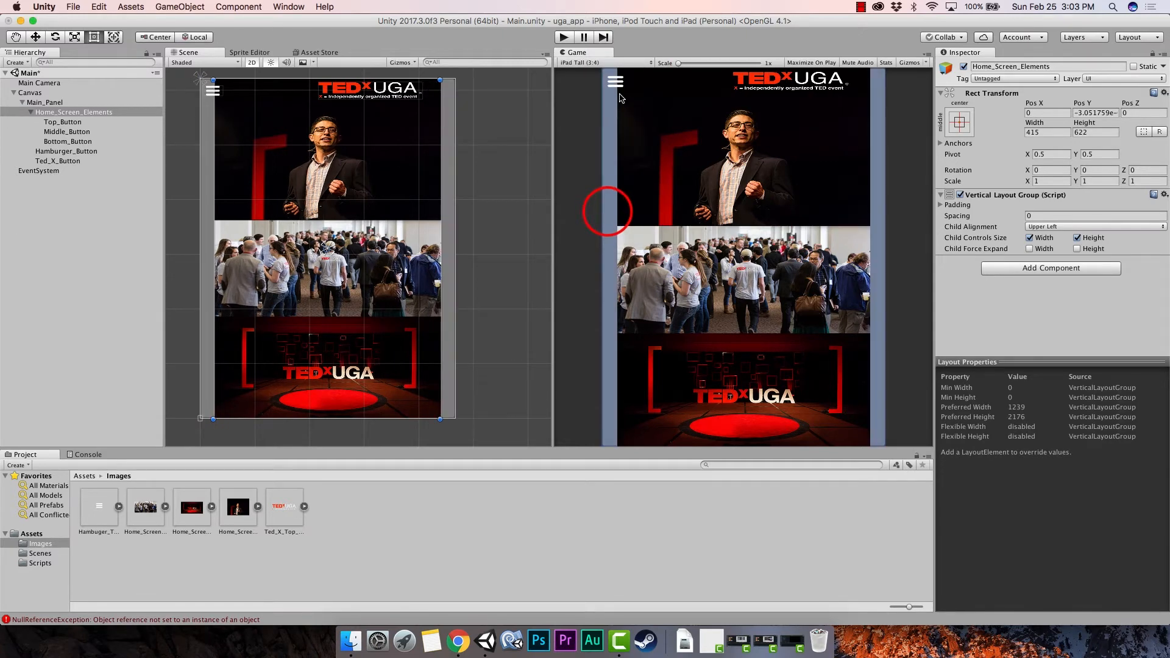
click(643, 62)
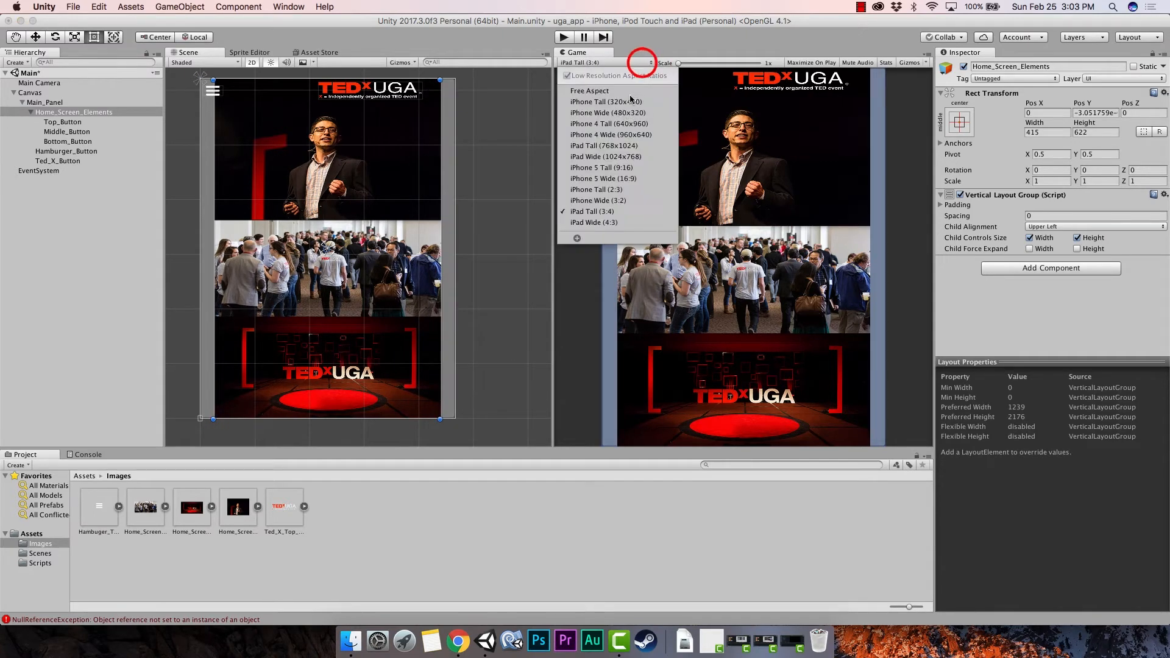
click(607, 168)
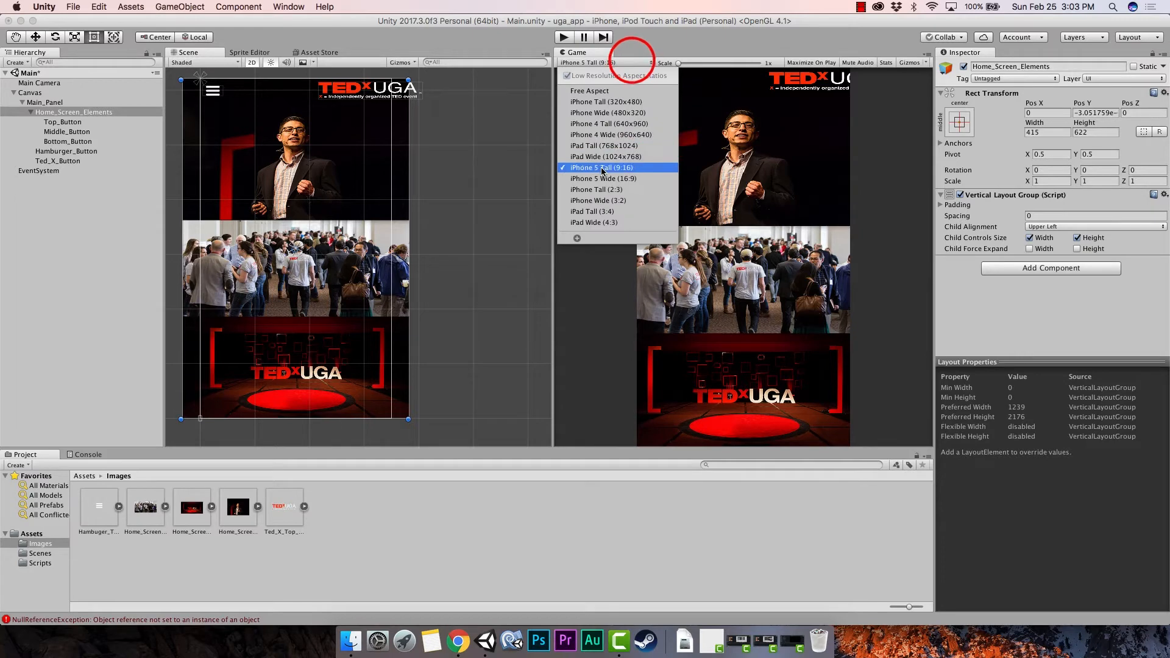
click(603, 146)
click(647, 63)
click(620, 196)
click(643, 63)
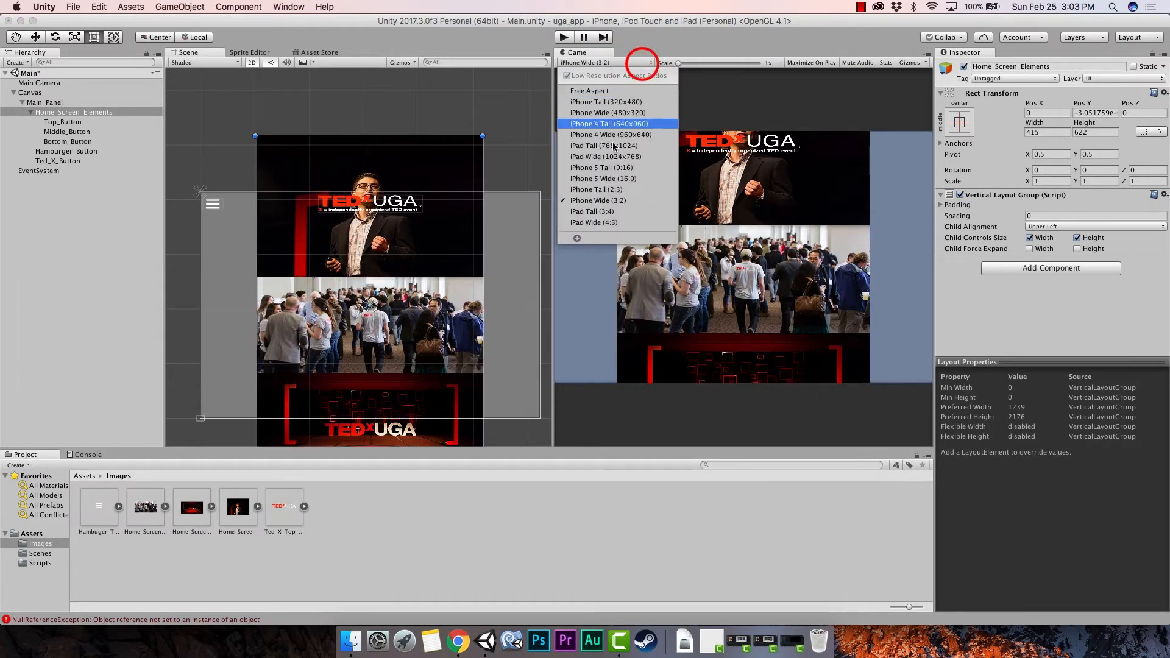
click(595, 190)
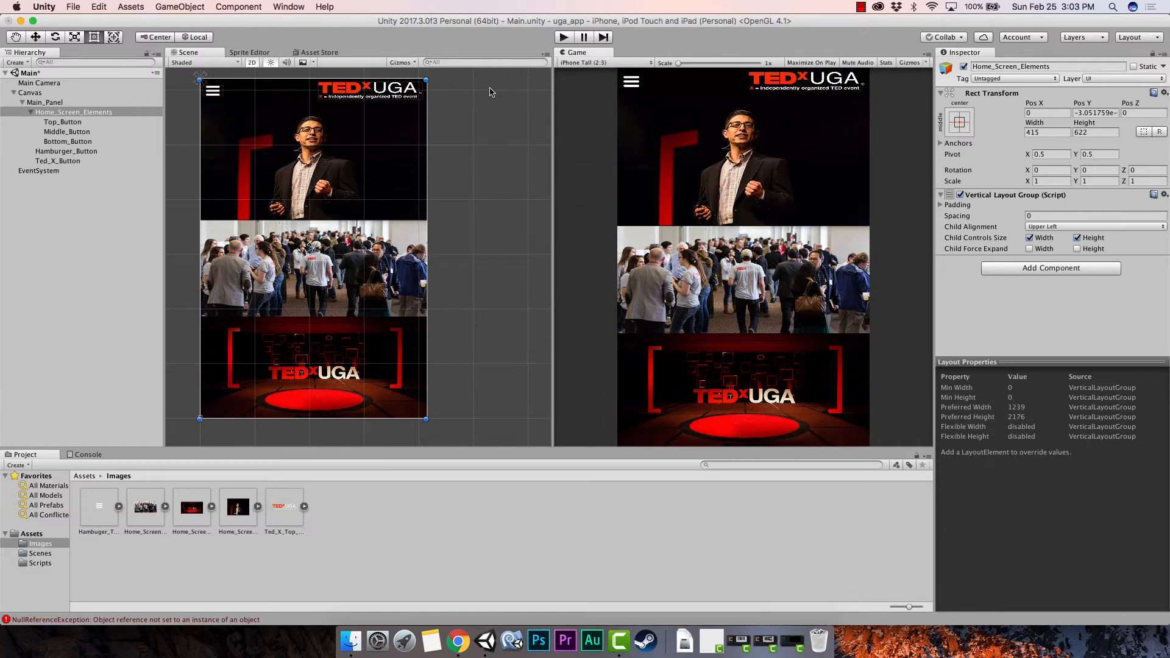
Step: Apply the stretch-stretch anchor preset to Home_Screen_Elements so it follows Main_Panel in both directions
click(49, 104)
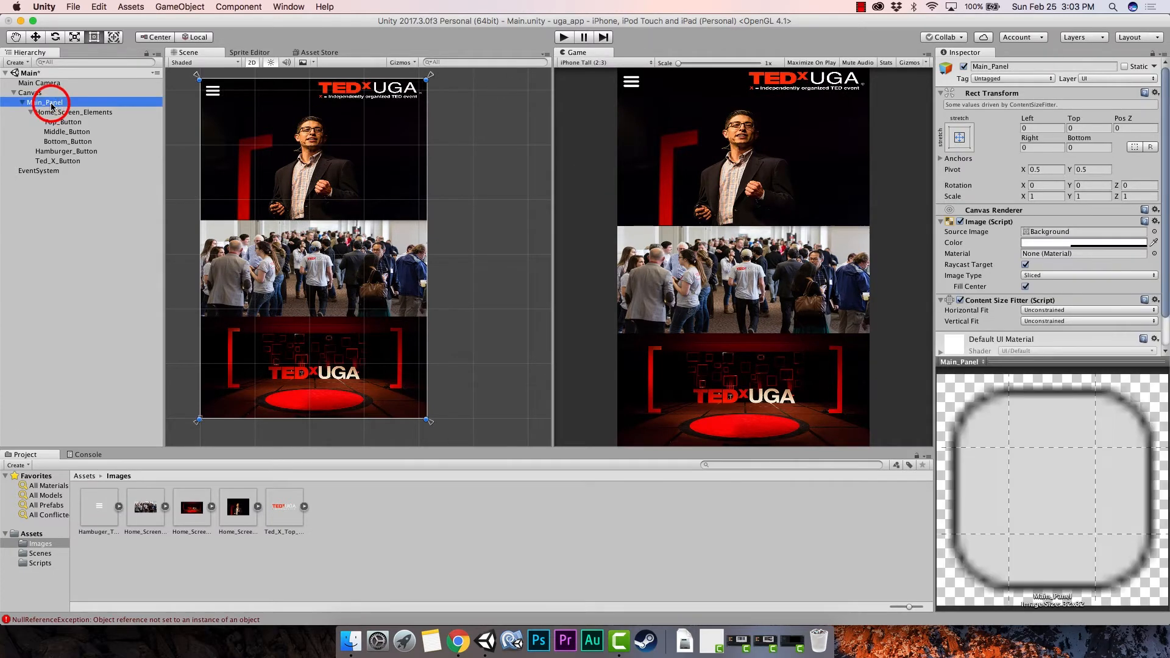
click(62, 113)
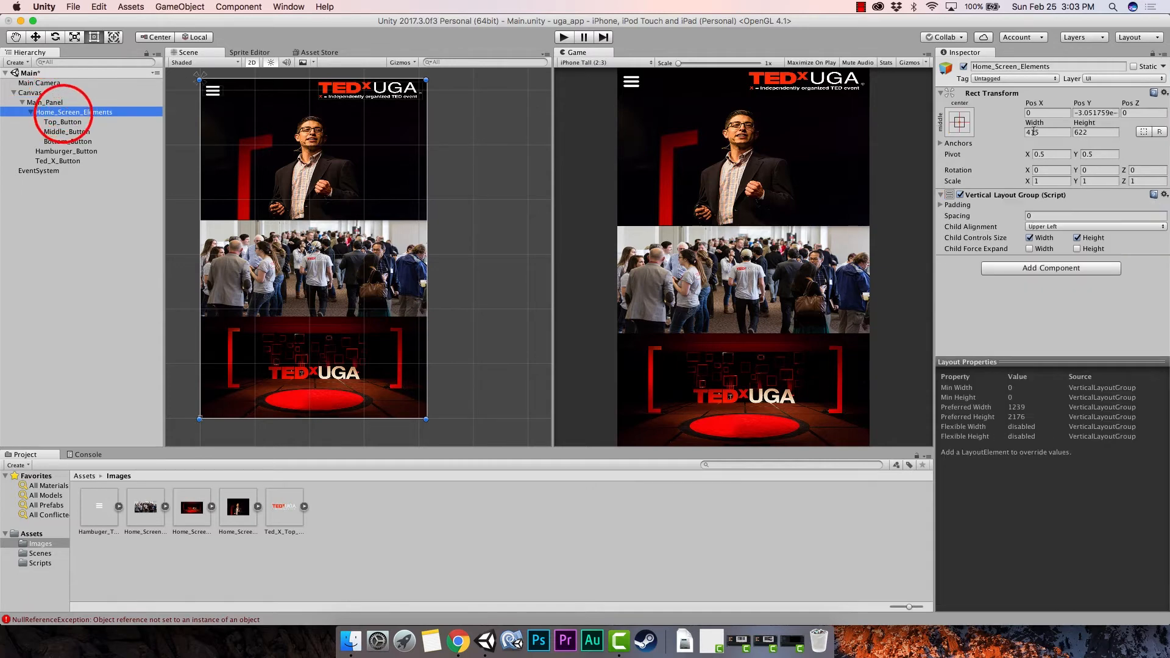
click(964, 130)
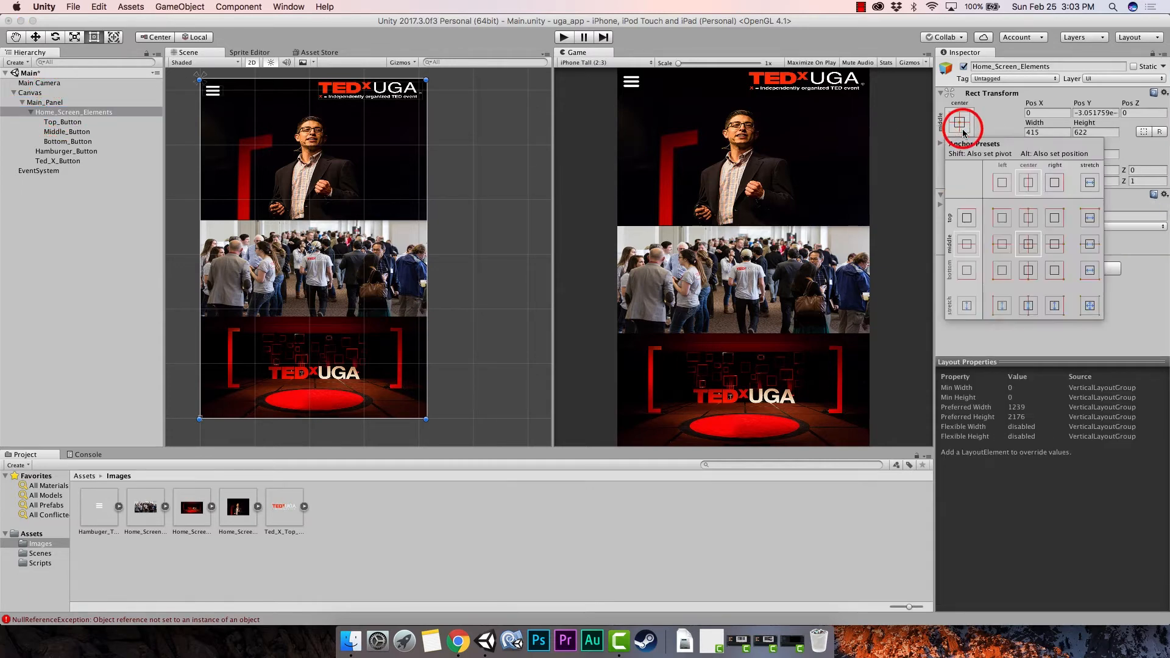
click(1091, 306)
click(680, 45)
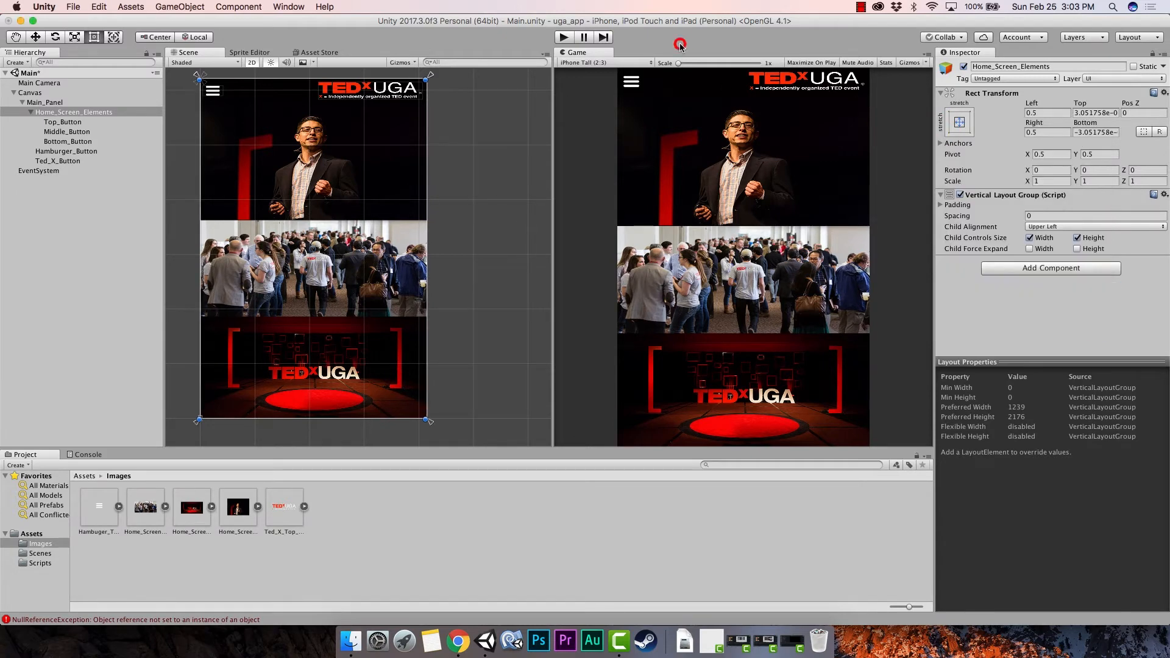
Step: Check the stretched layout at iPad Tall (3:4), iPhone 5 Tall (9:16), iPad Tall (768x1024), iPhone Wide (480x320) and iPhone Tall (320x480)
click(634, 63)
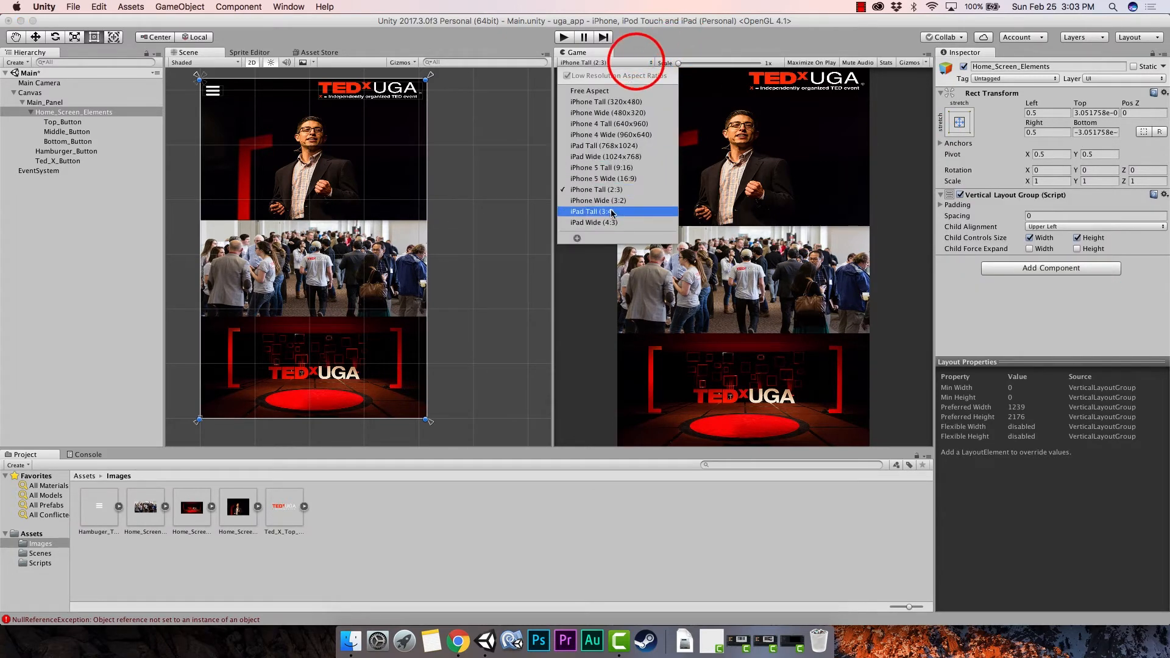
click(611, 213)
click(628, 63)
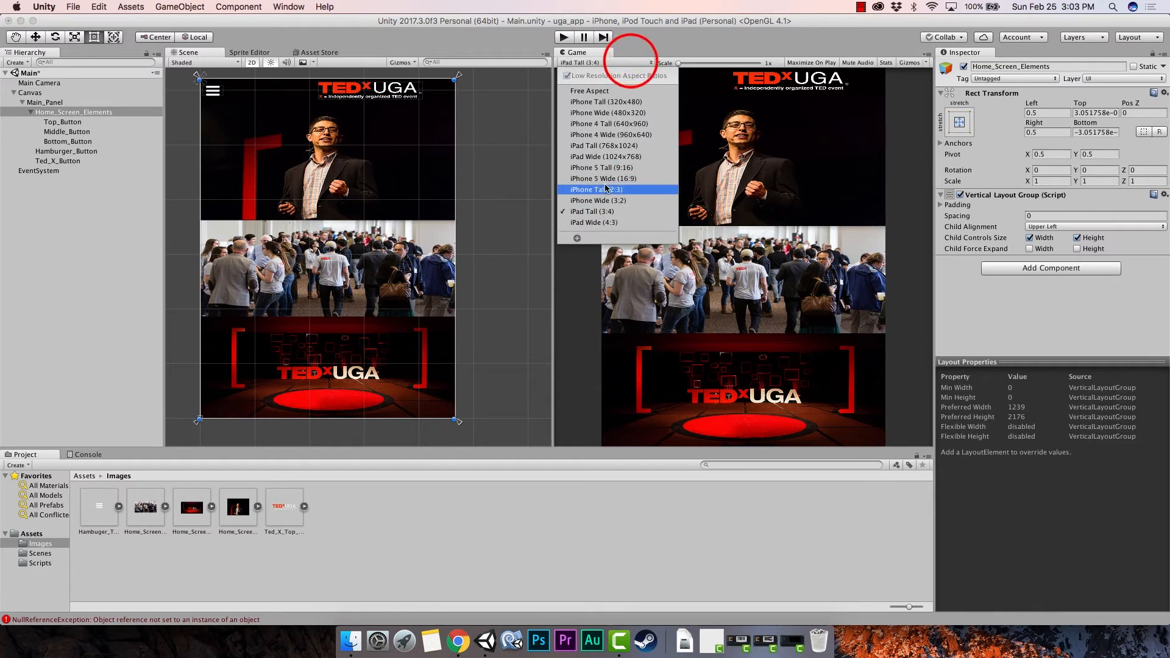
click(607, 170)
click(637, 63)
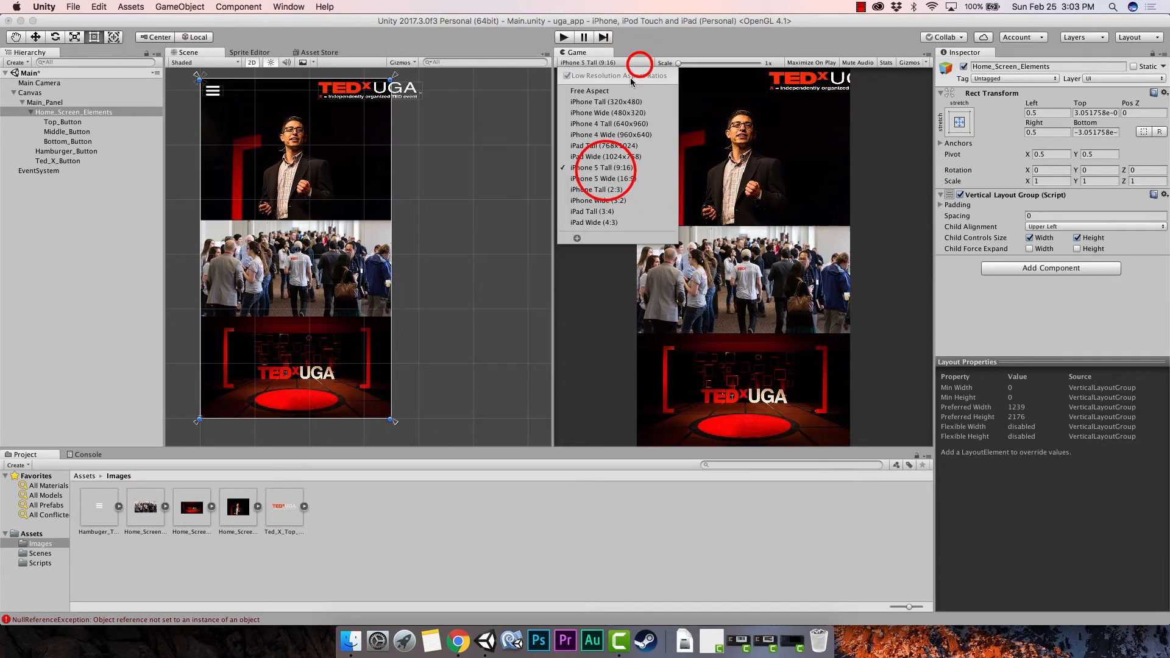
click(616, 139)
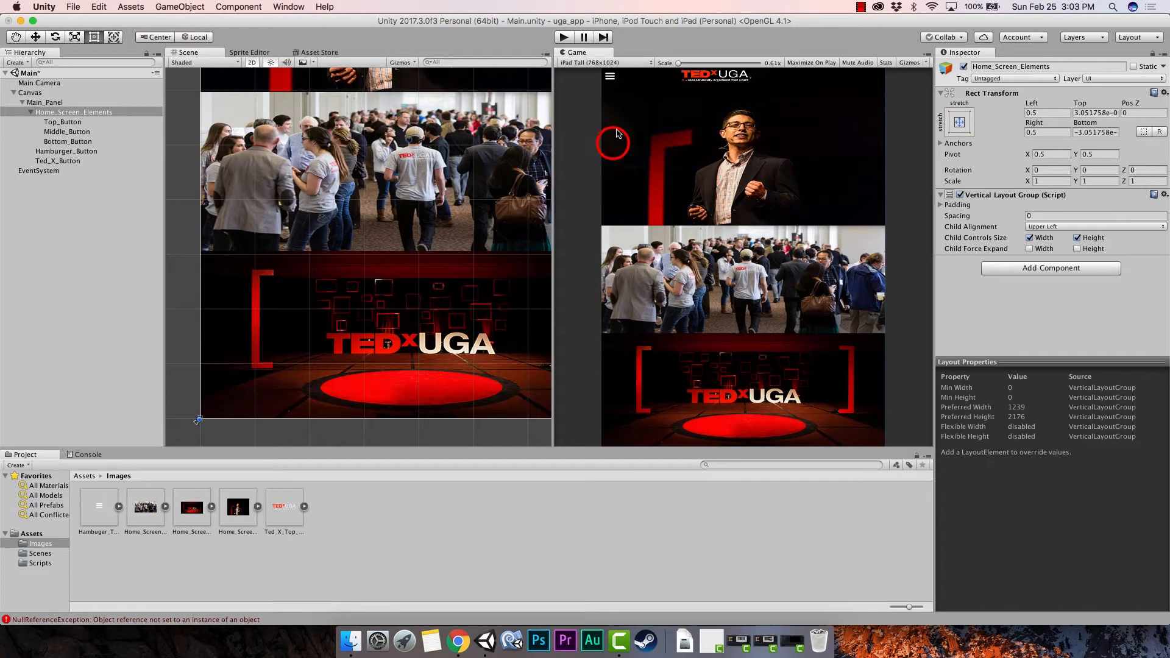
click(637, 63)
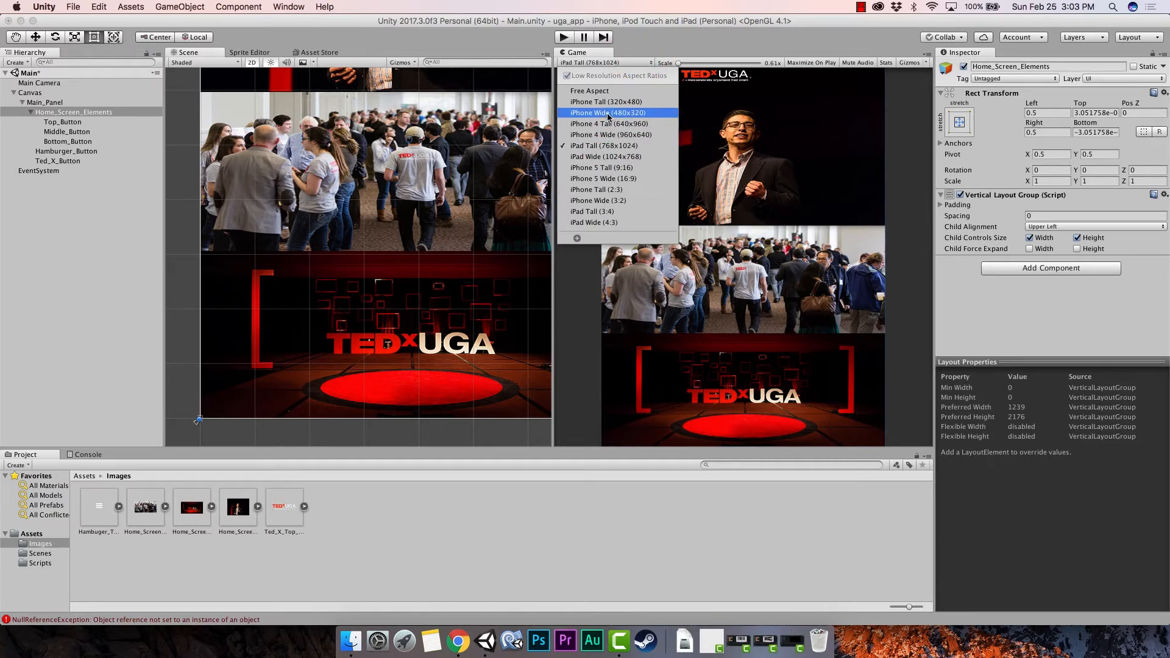
click(608, 114)
click(628, 62)
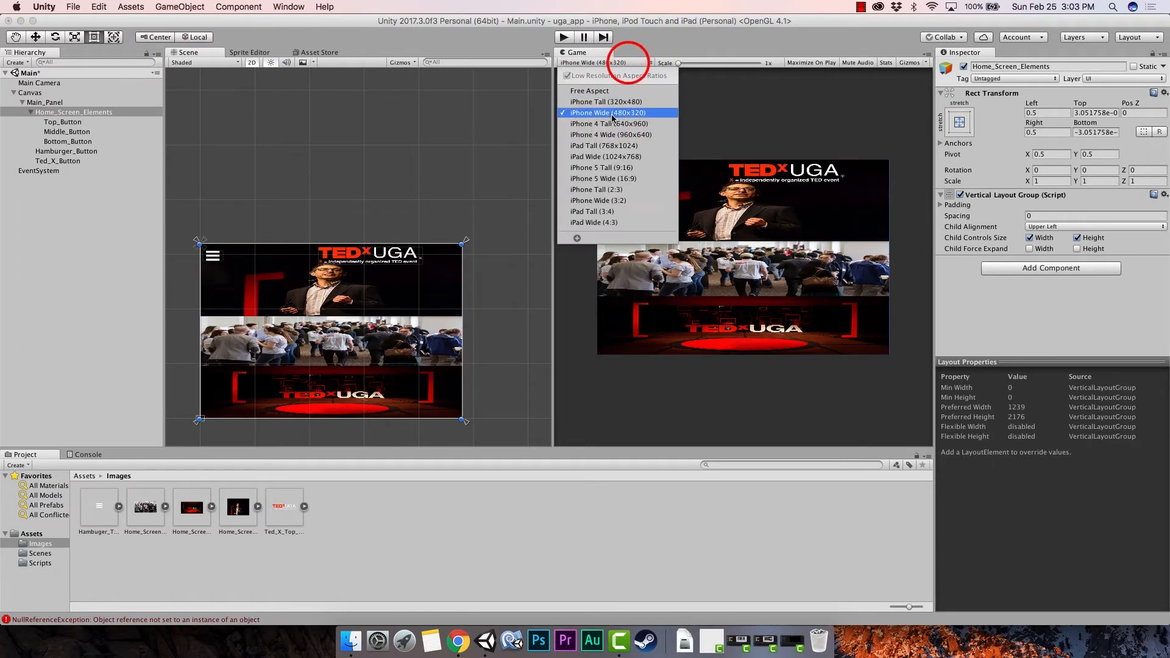
click(614, 108)
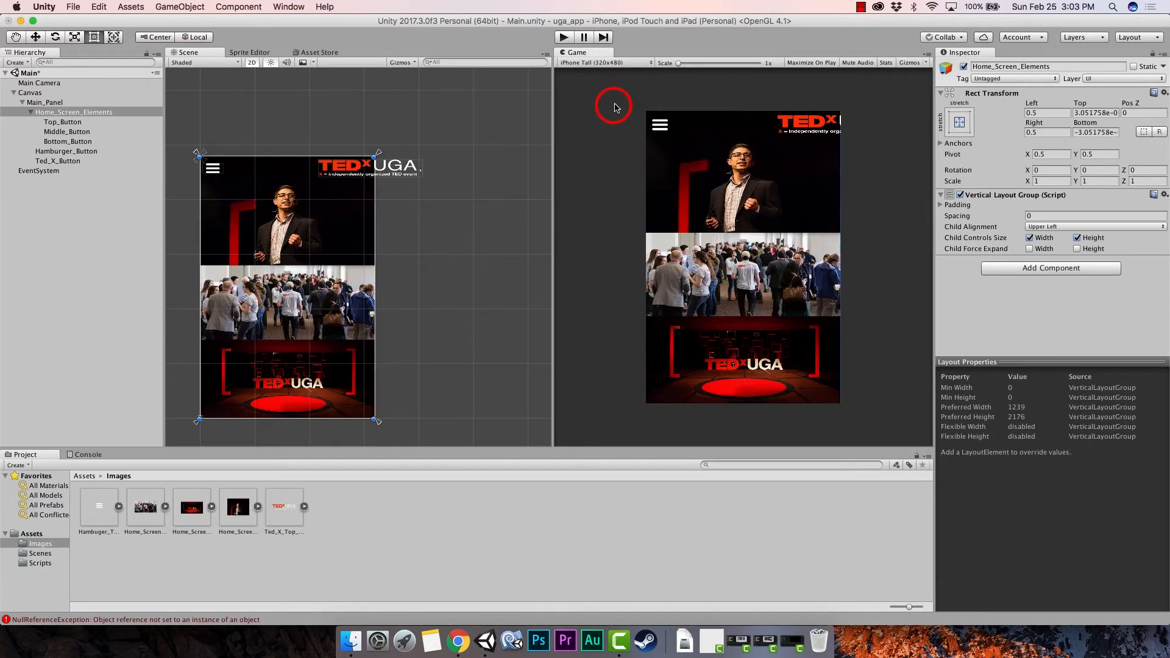
Step: Compare the layout at iPad Tall (3:4), iPhone 4 Tall (640x960) and iPad Tall (768x1024), finishing on the iPhone Tall (2:3) preview
click(649, 63)
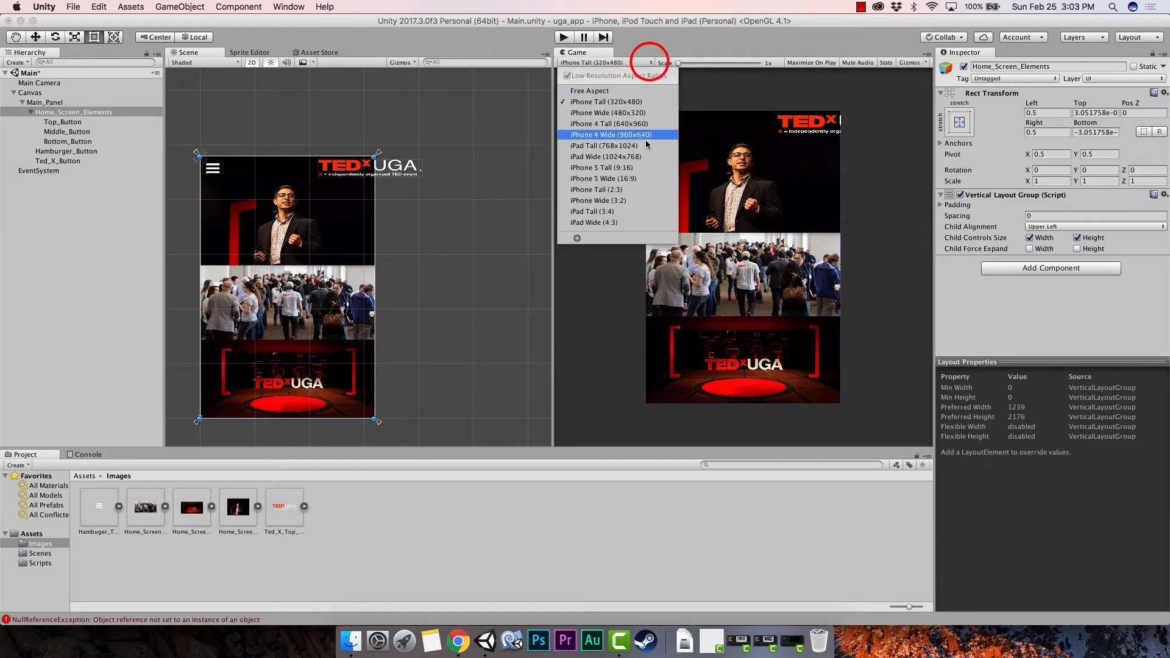
click(625, 211)
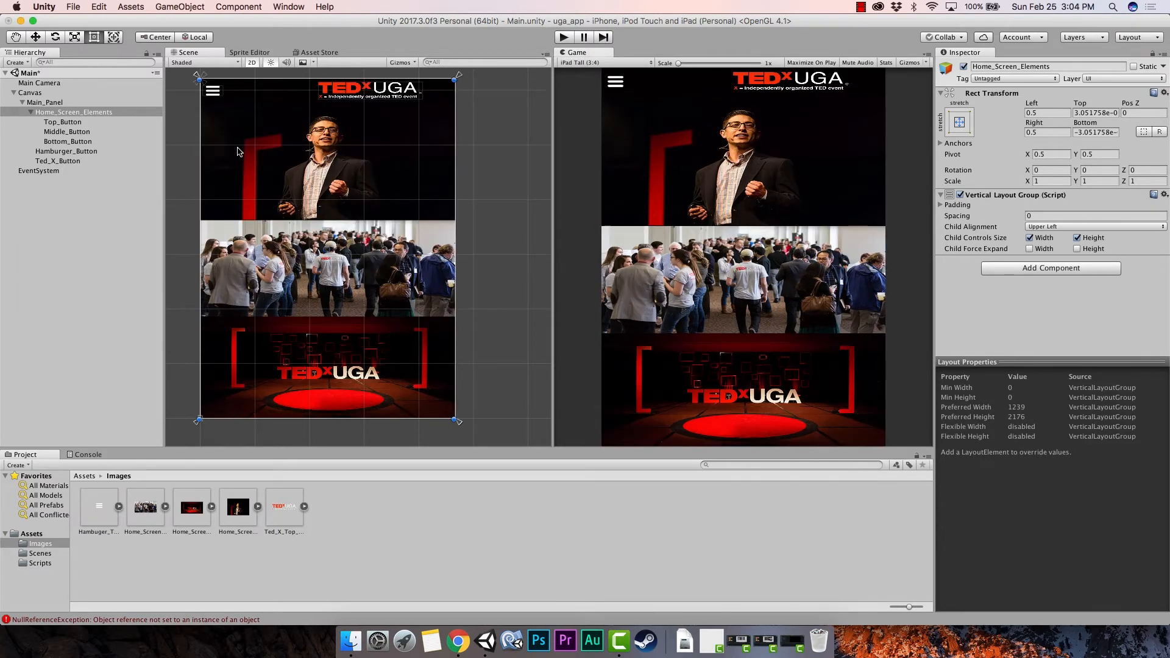
click(653, 63)
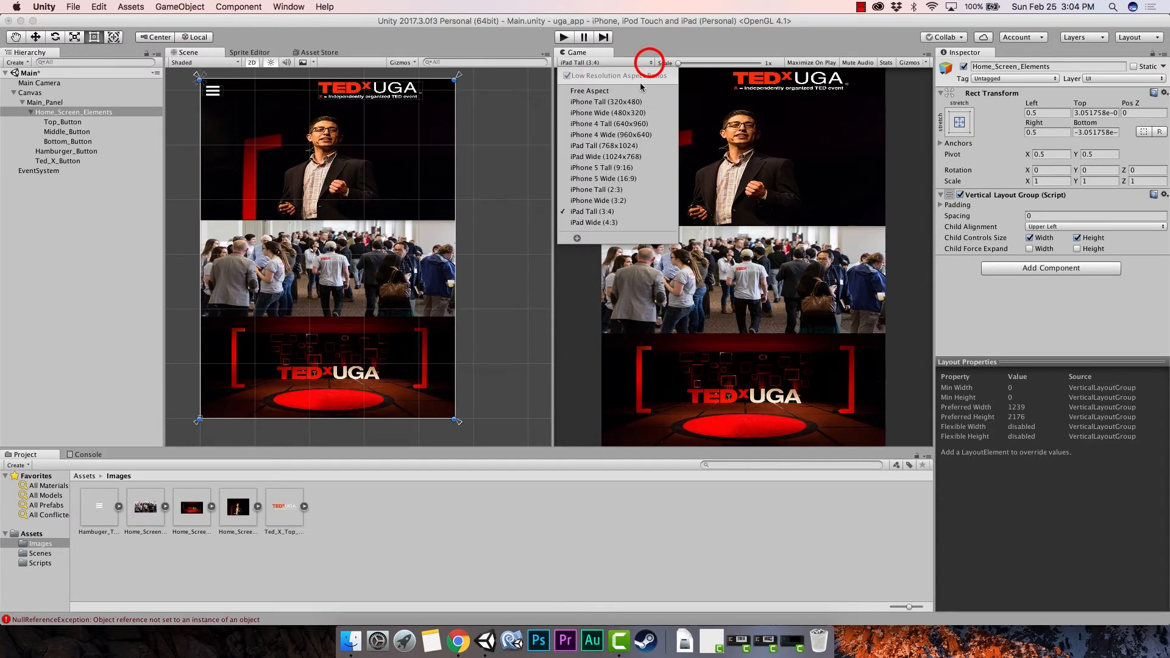
click(632, 119)
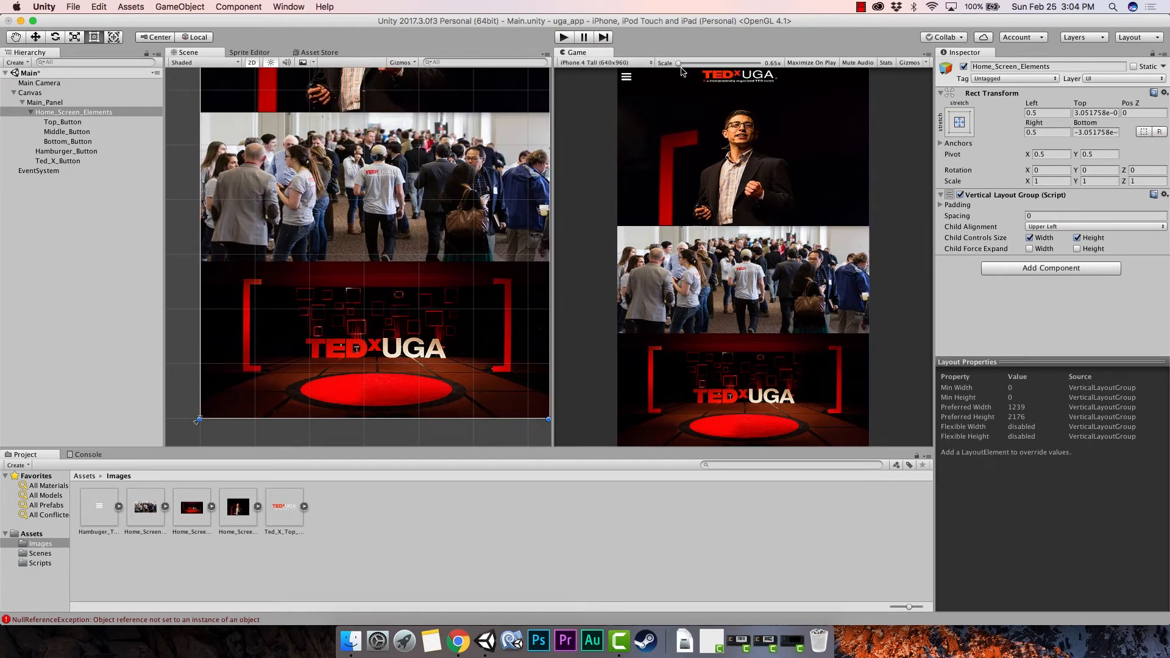
click(649, 62)
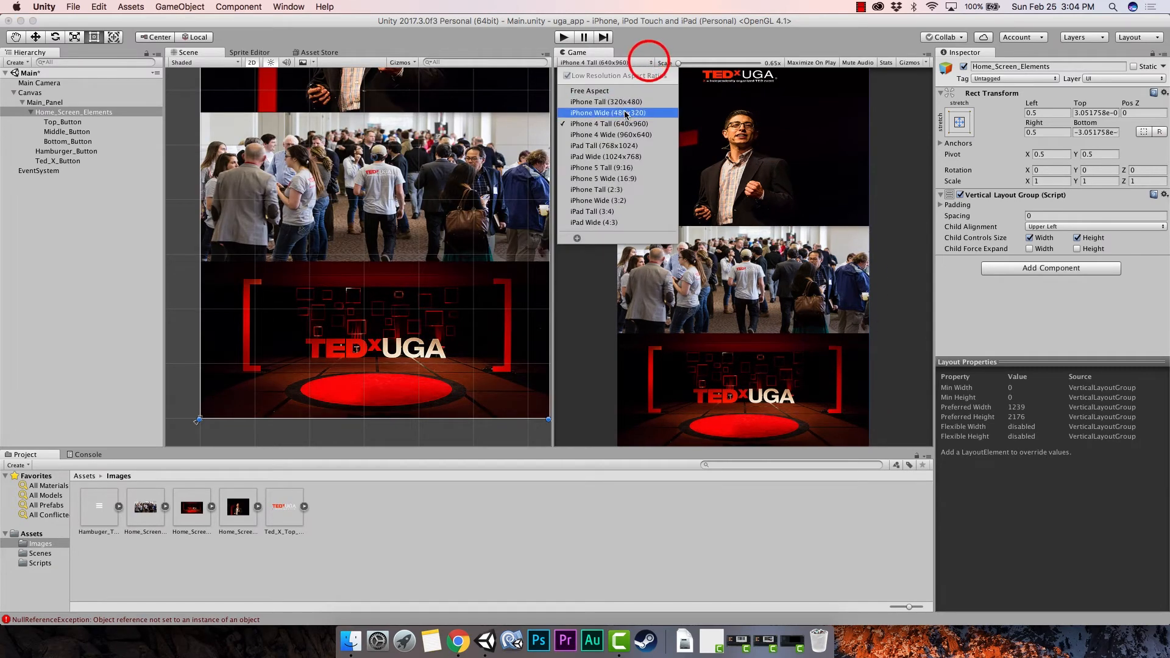
click(621, 146)
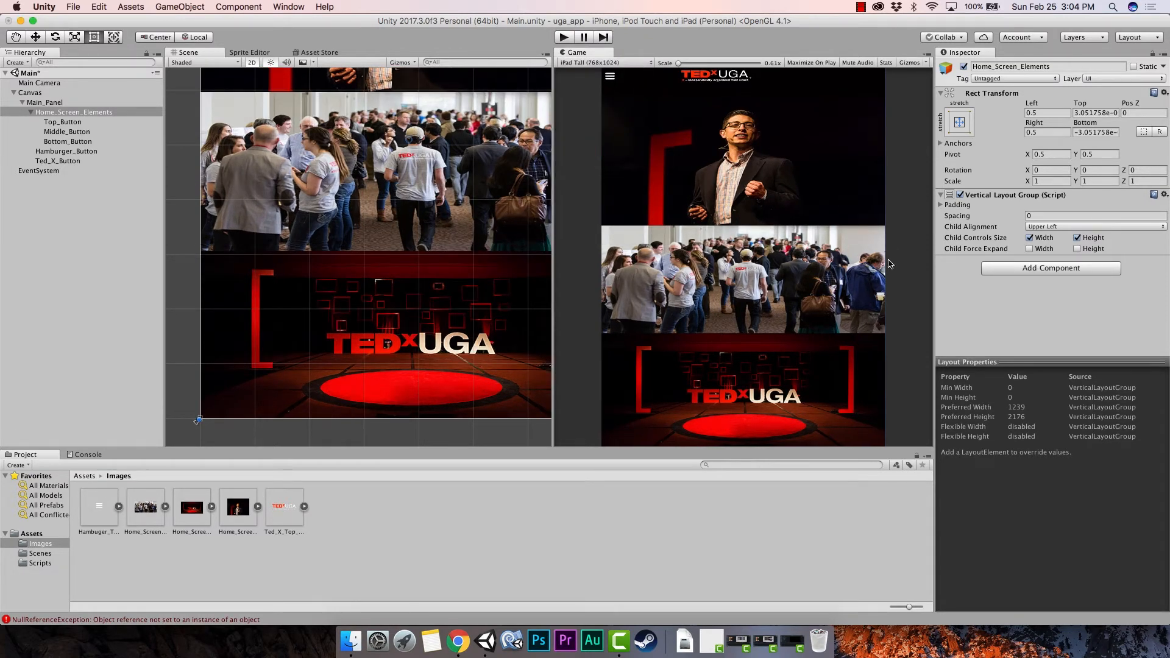
click(604, 63)
click(604, 208)
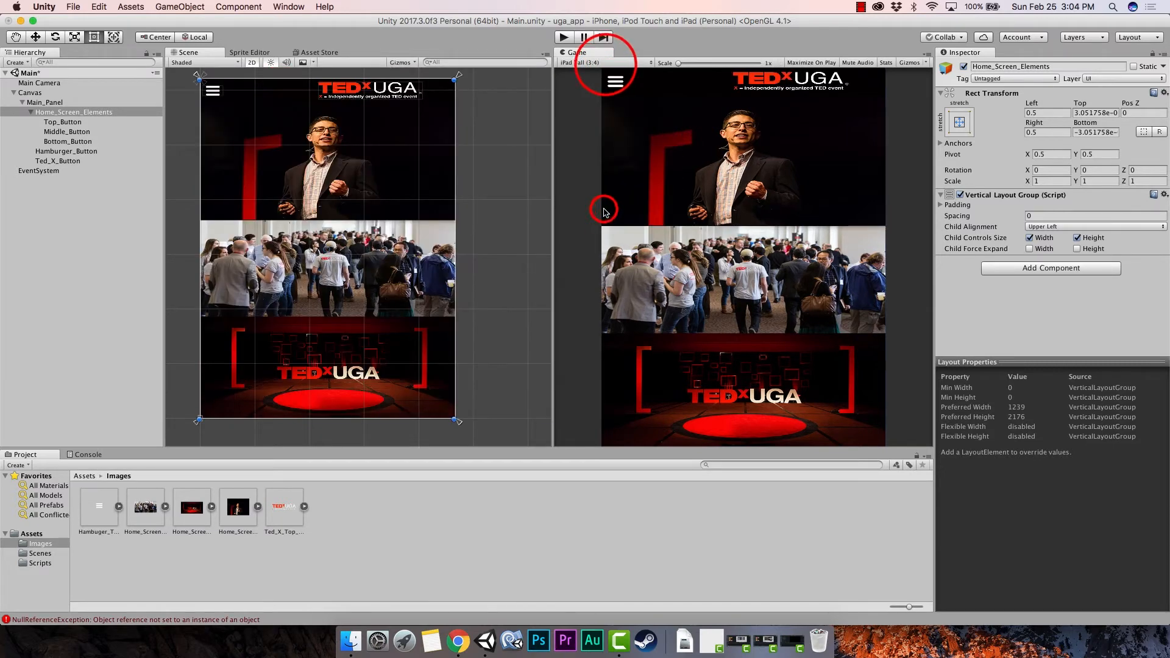
click(613, 62)
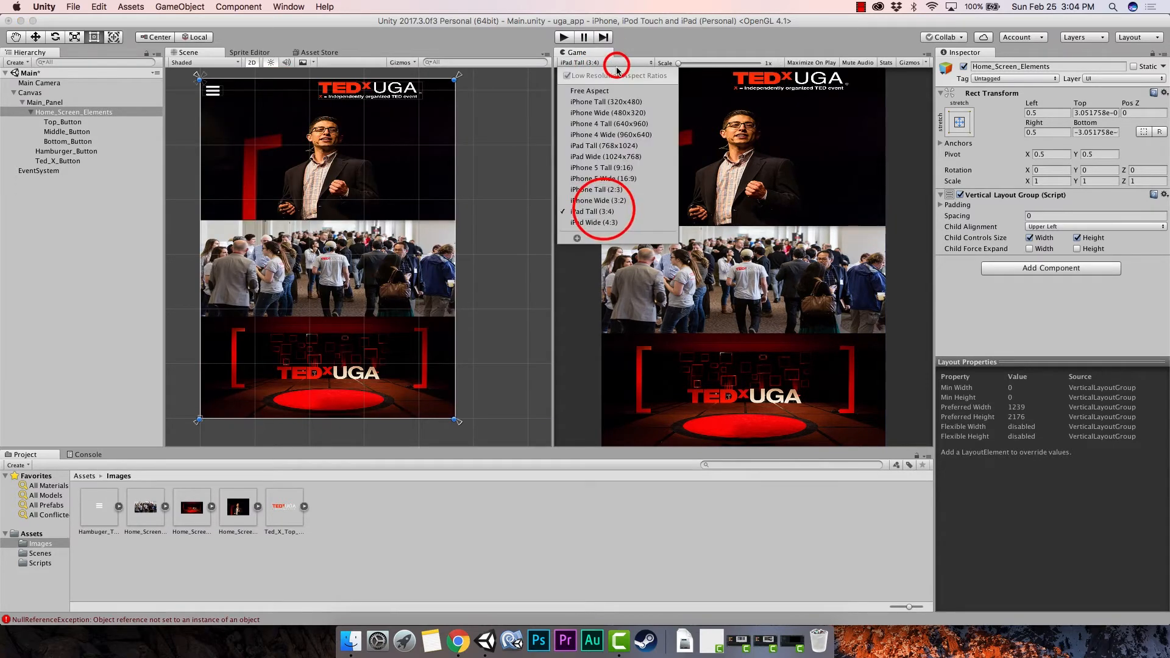
click(608, 189)
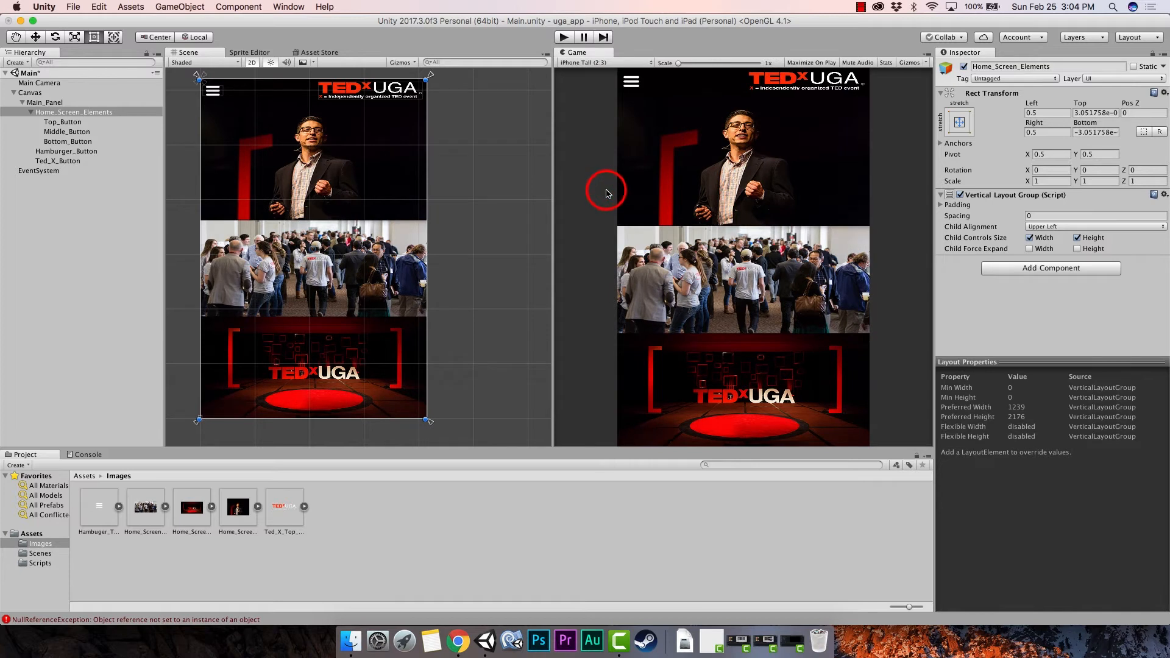
Step: Extend the side edges of Home_Screen_Elements to the canvas borders, giving Left 0 and Right 0
click(62, 121)
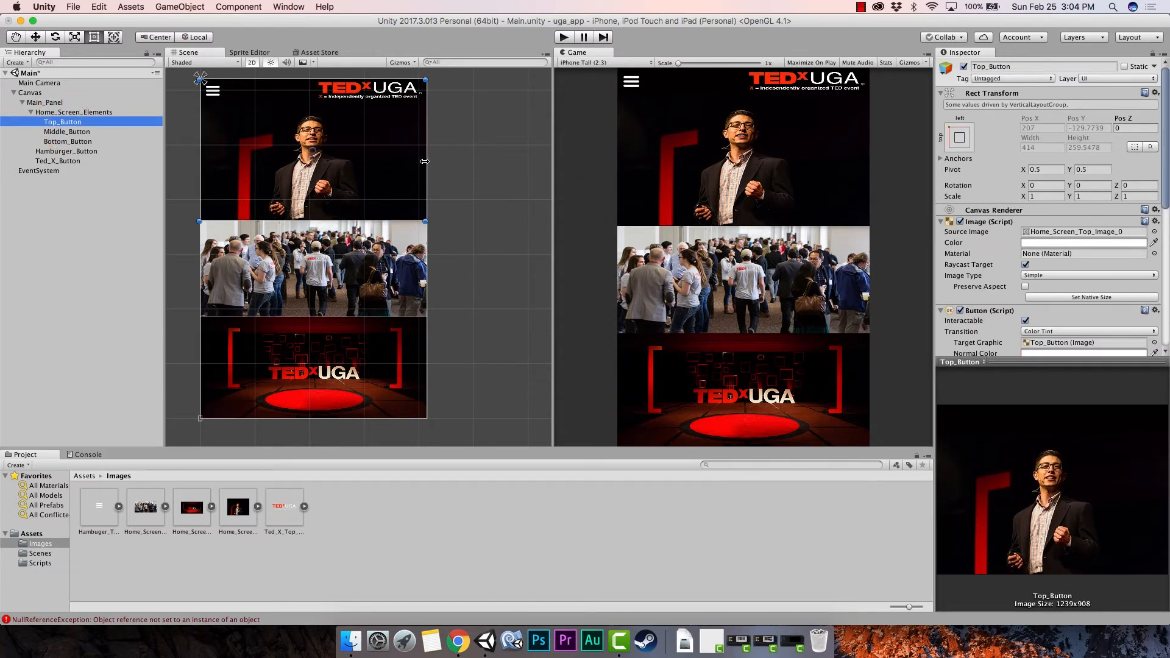
drag(425, 161, 429, 161)
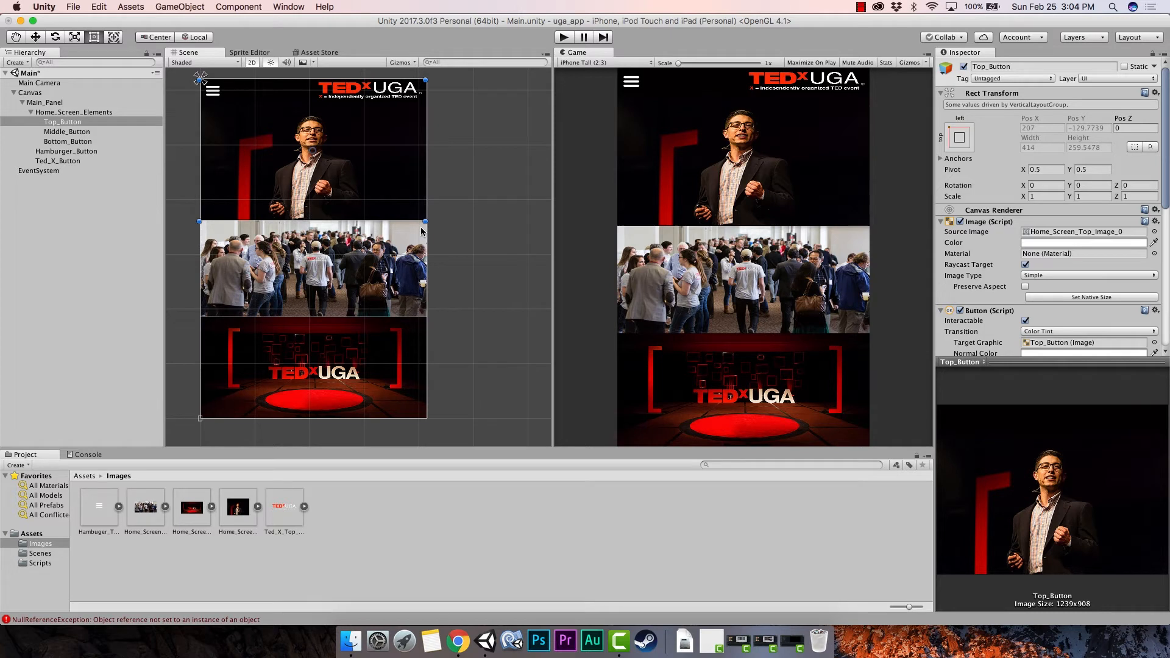
click(92, 112)
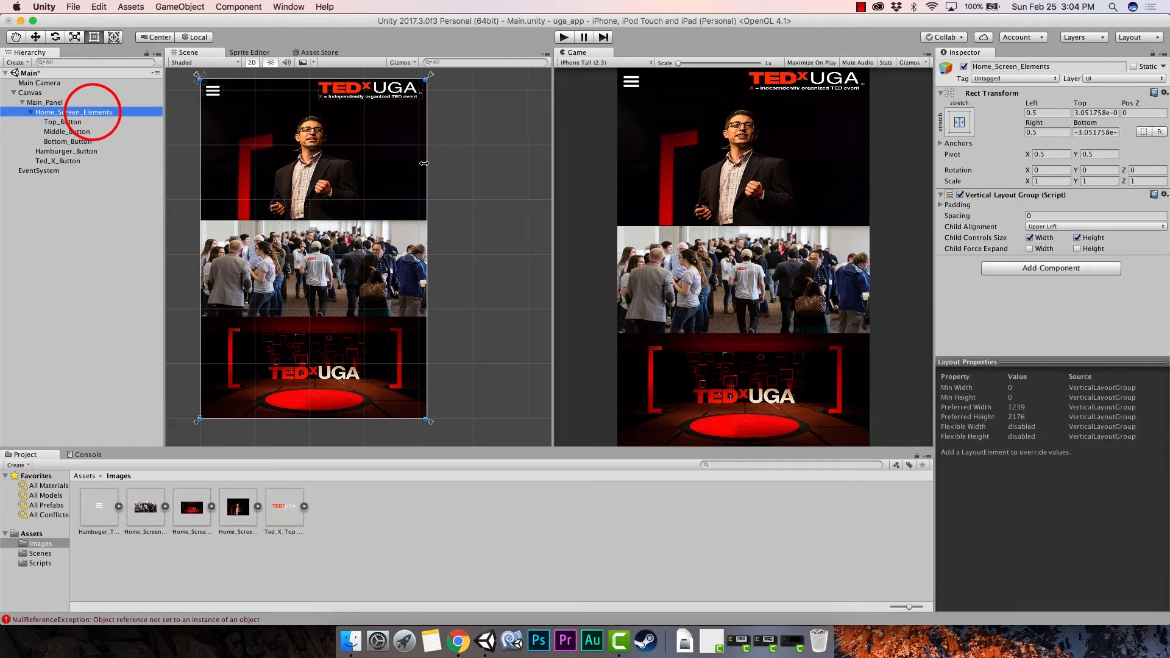
drag(427, 165, 428, 165)
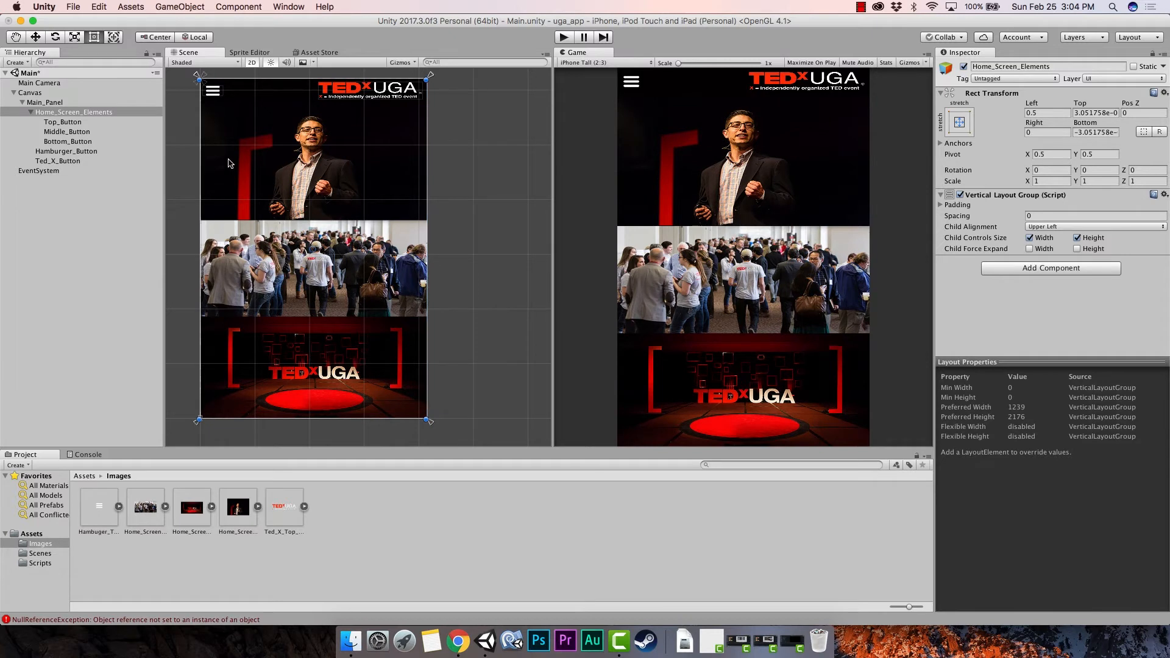
drag(201, 166, 200, 166)
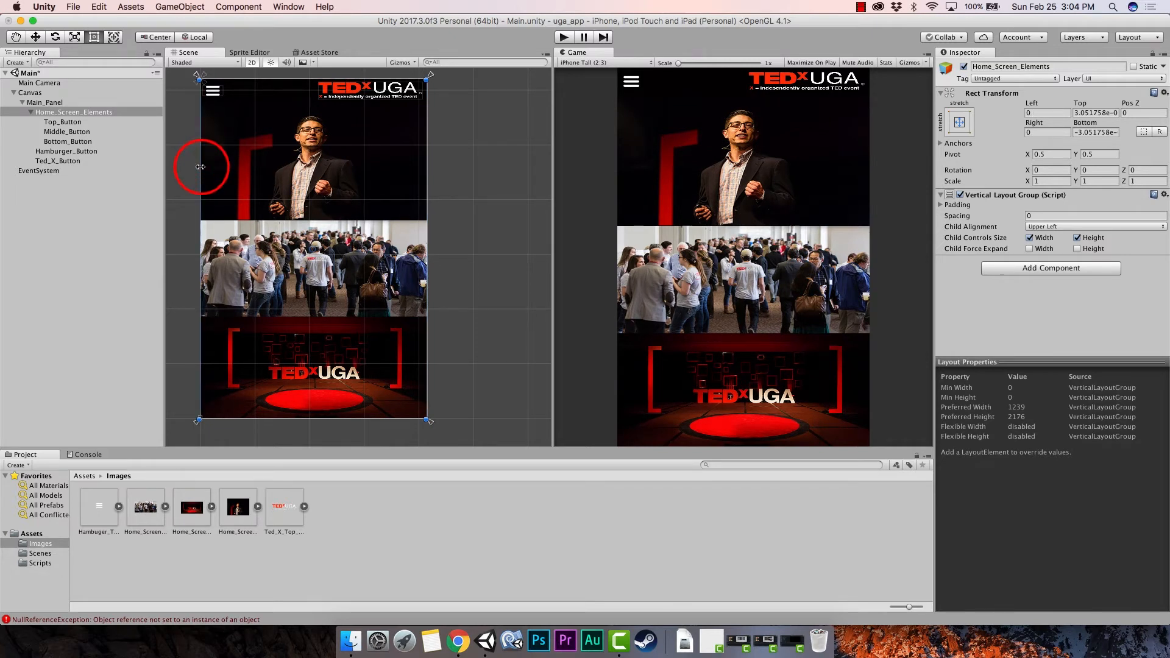
click(54, 113)
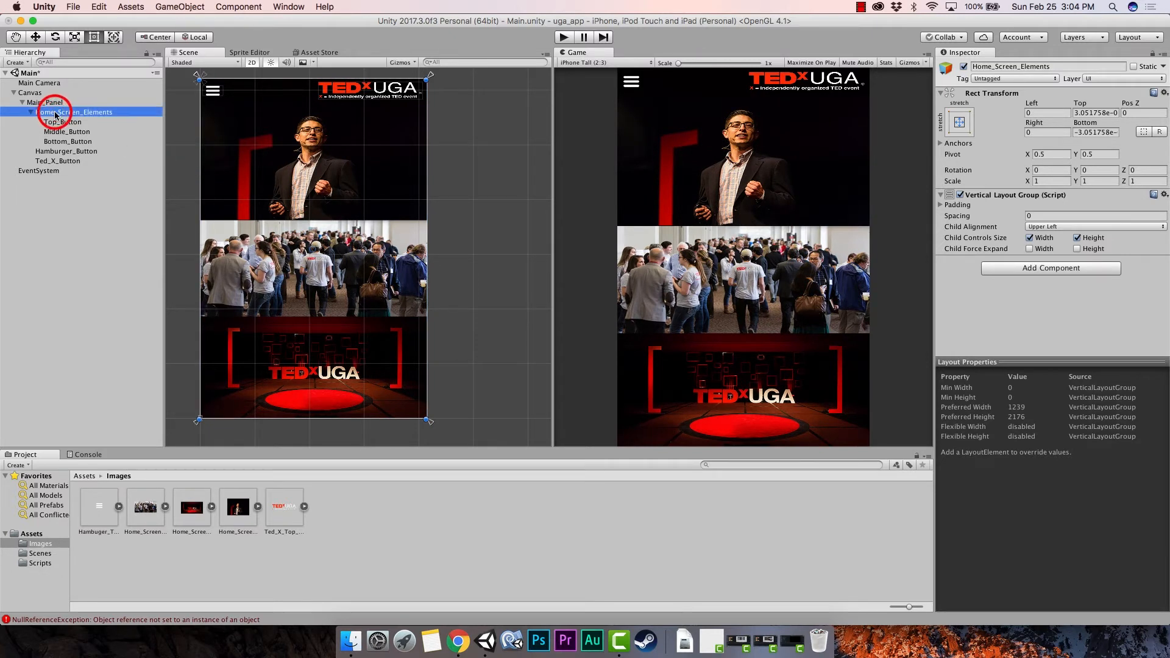
drag(297, 417, 297, 417)
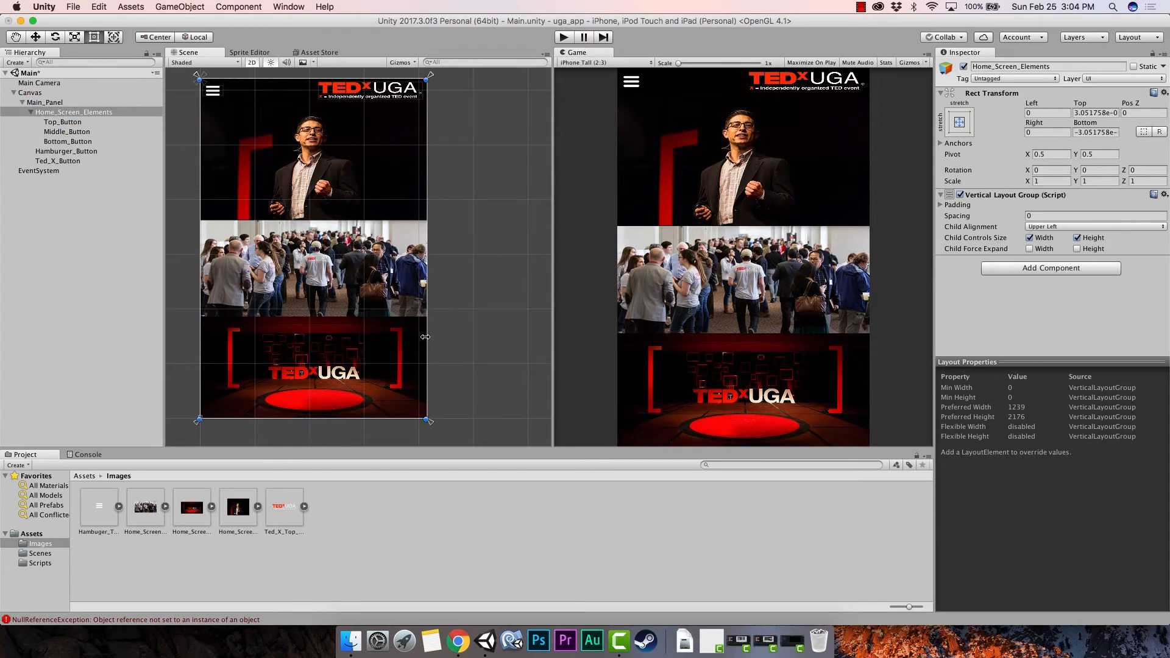
drag(427, 336, 428, 336)
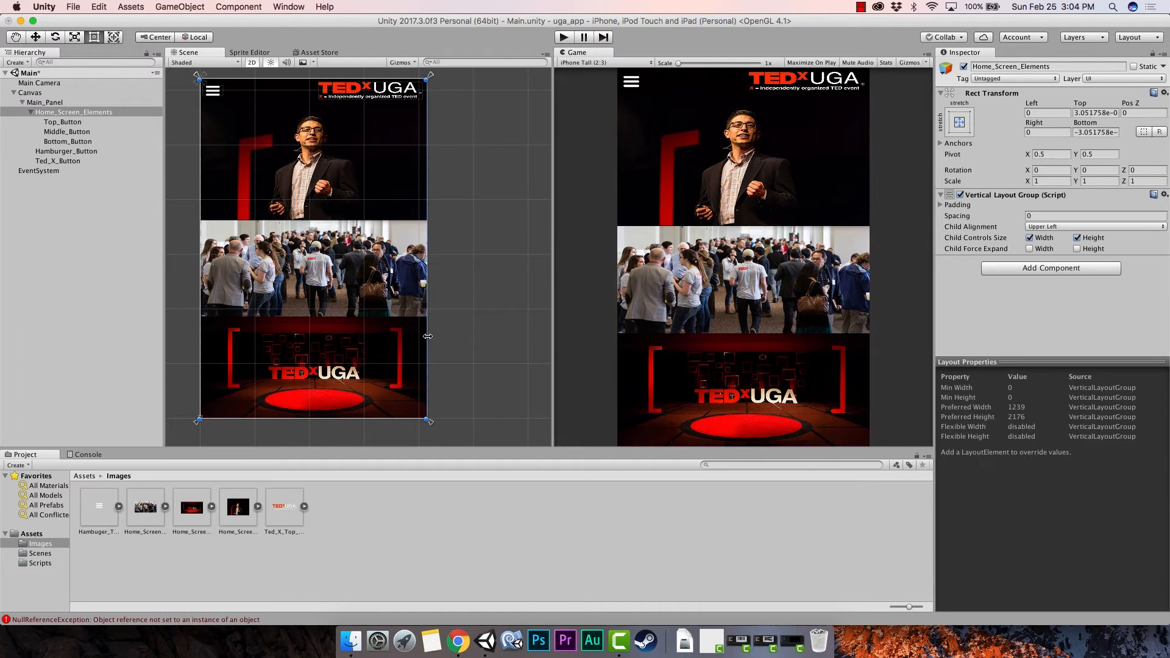
drag(199, 328, 199, 328)
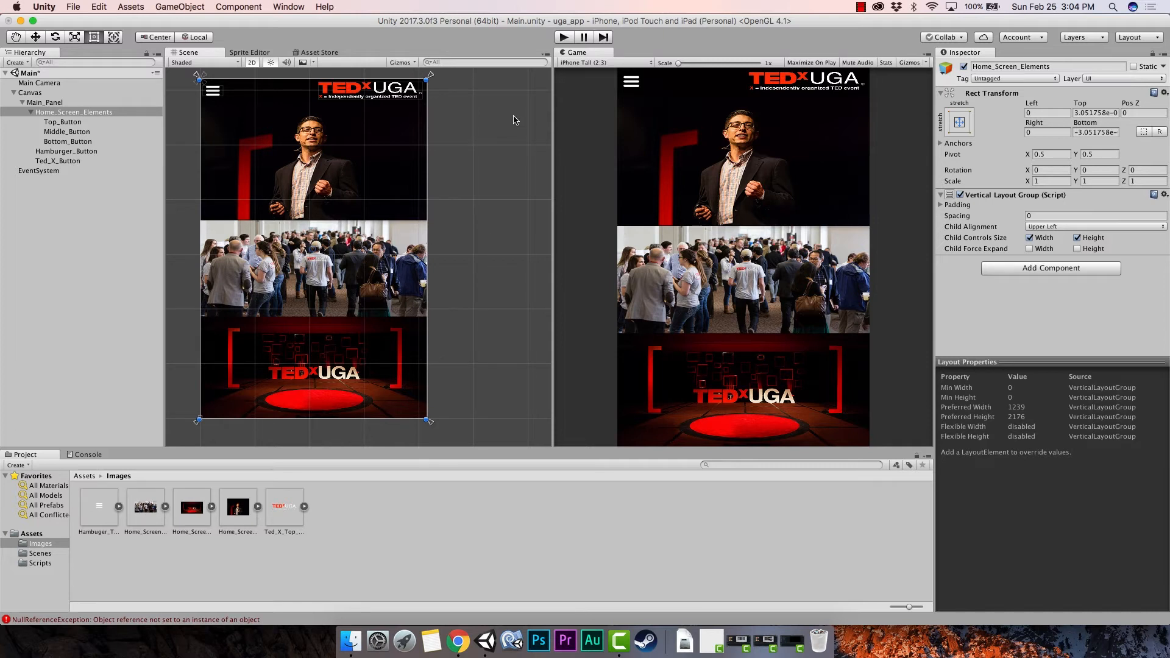
Step: Preview the layout at iPhone Tall (320x480), iPhone 4 Tall (640x960) and iPad Tall (768x1024), finishing on iPhone Tall (2:3)
click(641, 63)
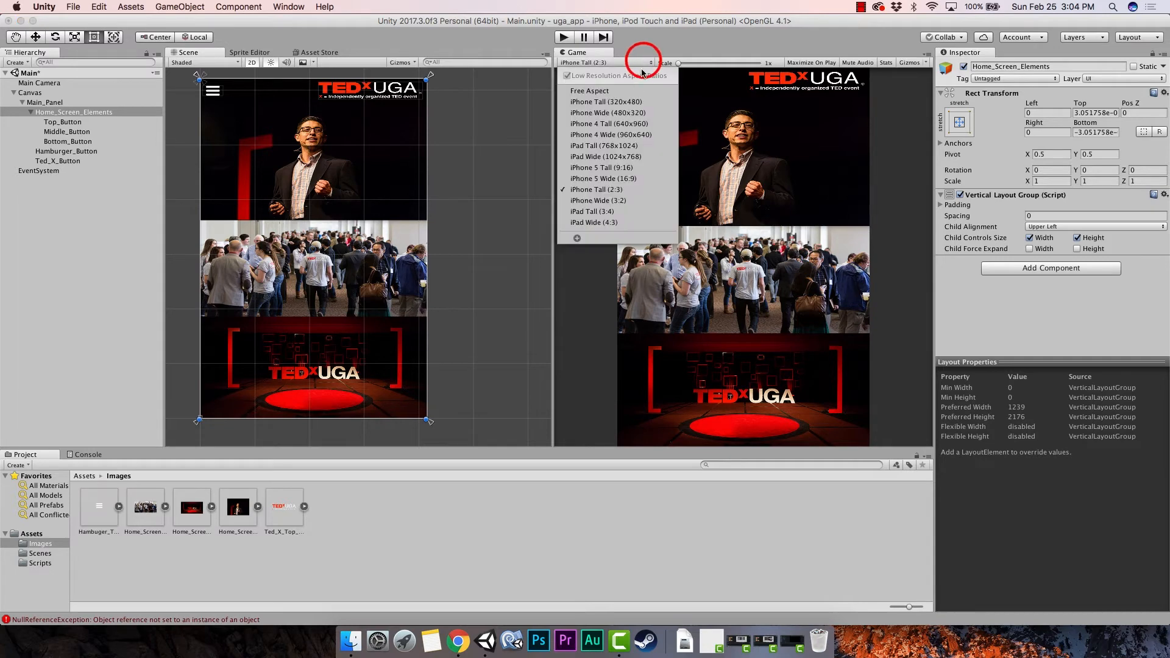
click(636, 103)
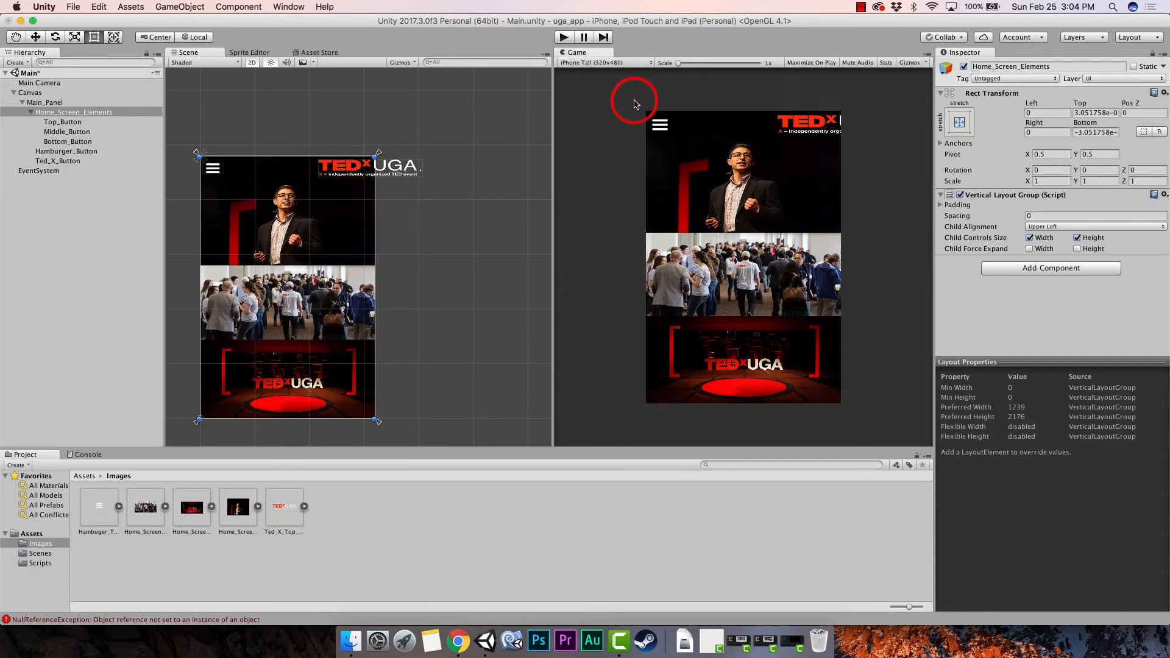
click(640, 64)
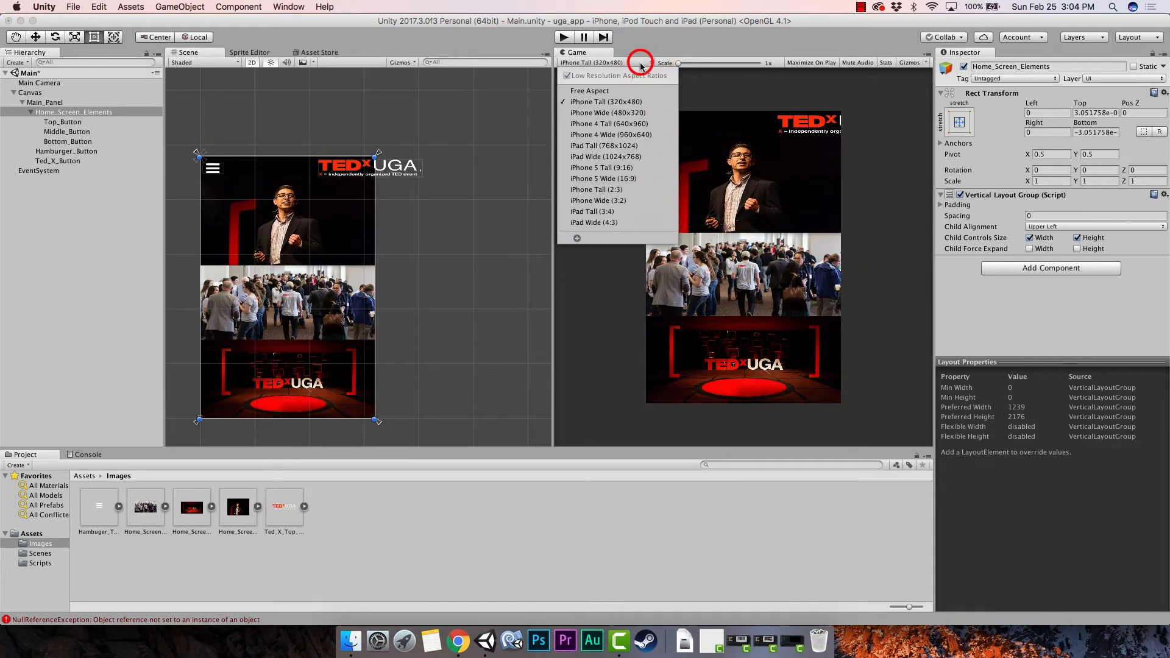
click(630, 123)
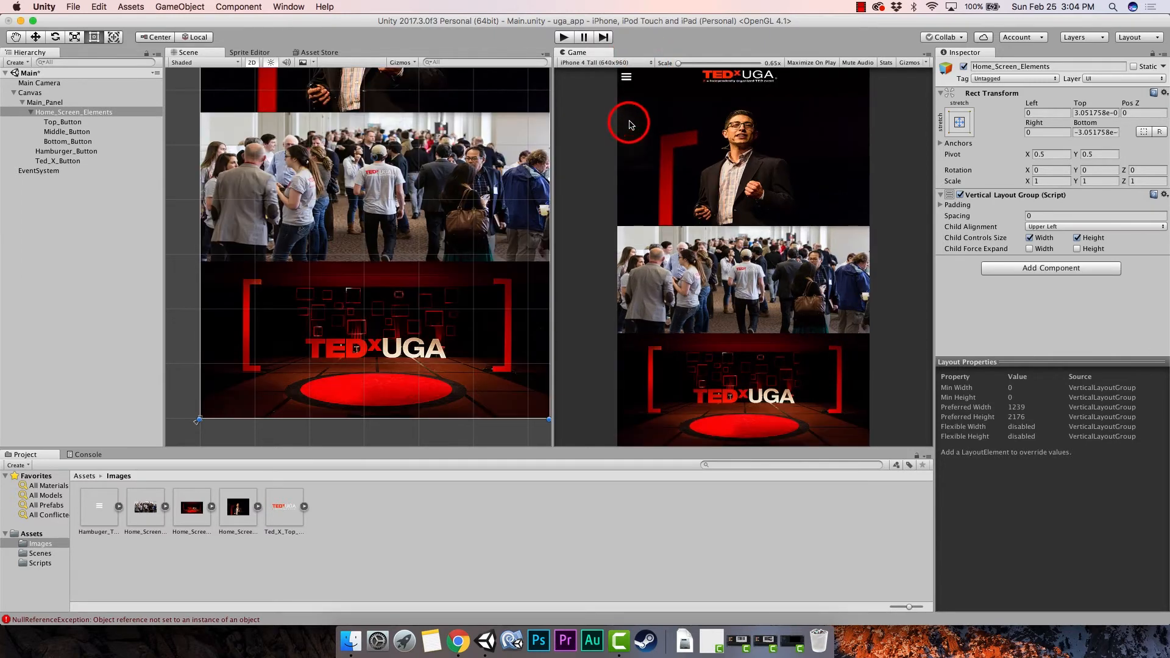
click(646, 63)
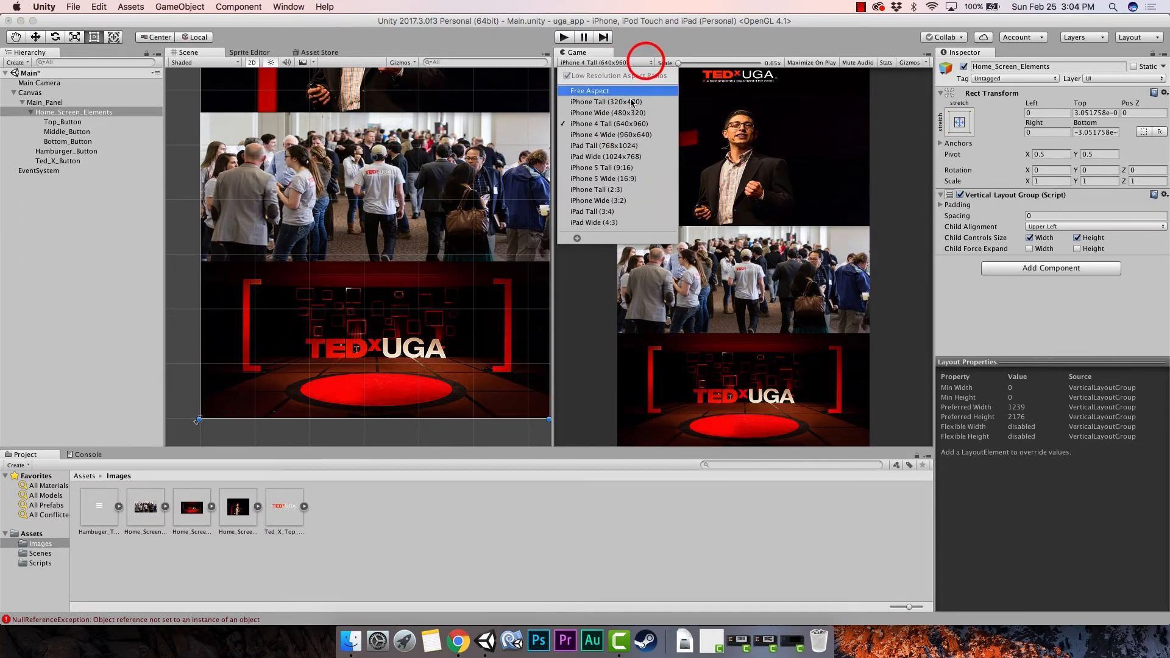
click(630, 145)
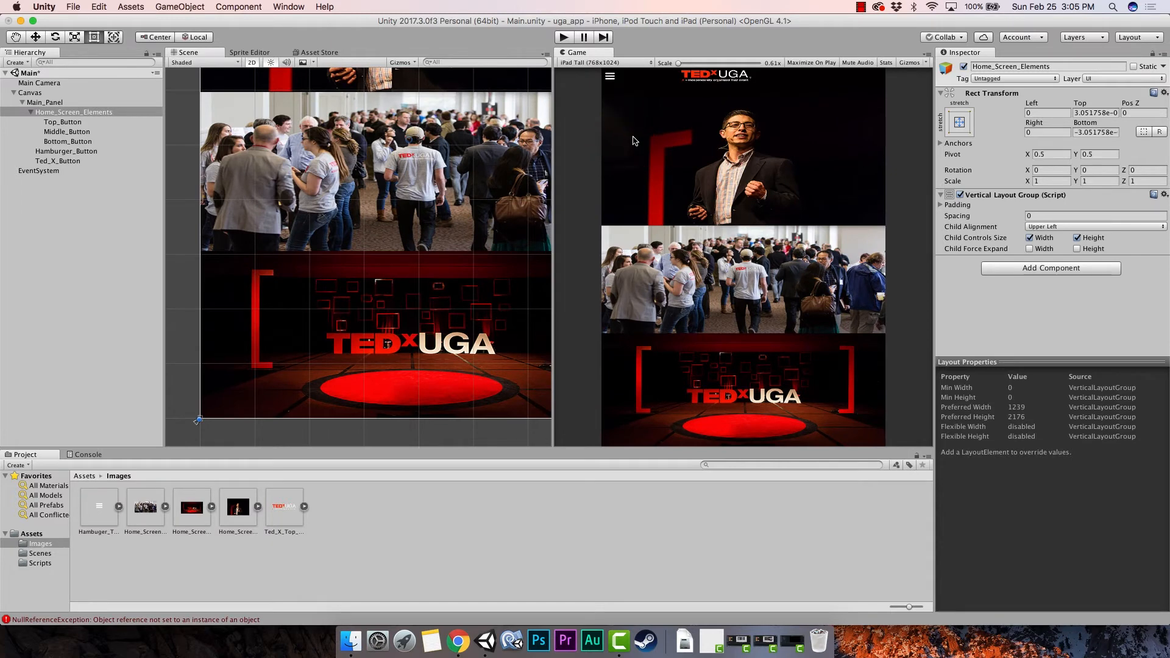
click(643, 63)
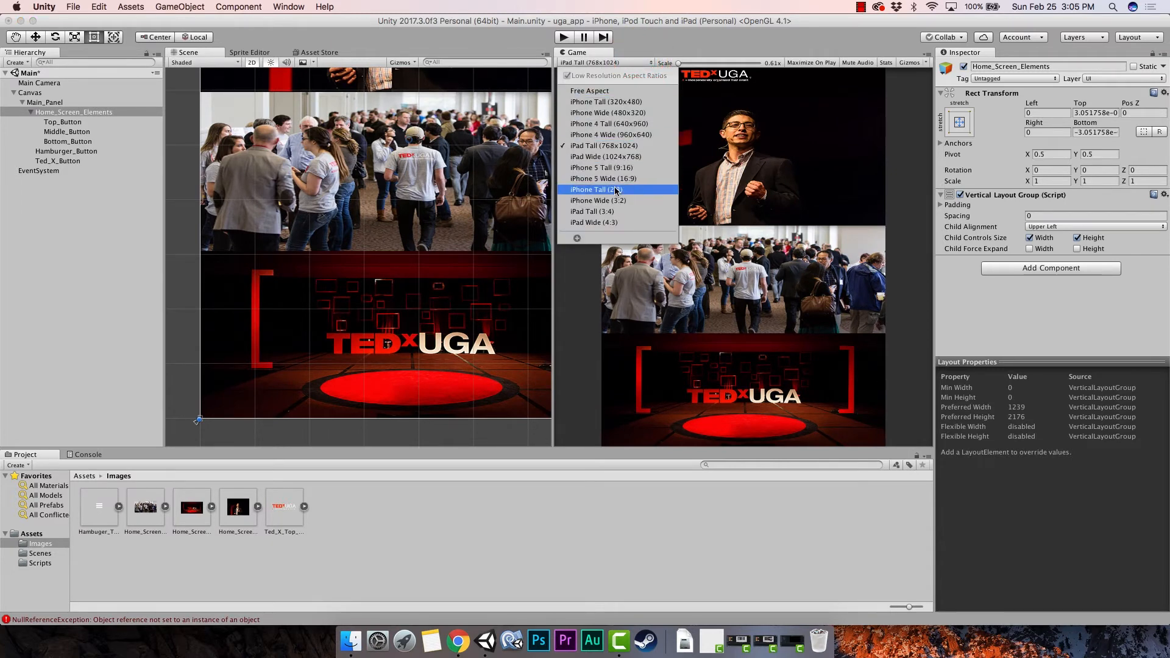
click(616, 189)
Step: Compare the header buttons' placement at iPad Tall (3:4), iPhone Tall (2:3) and iPhone Tall (320x480), returning to iPhone Tall (2:3)
click(644, 62)
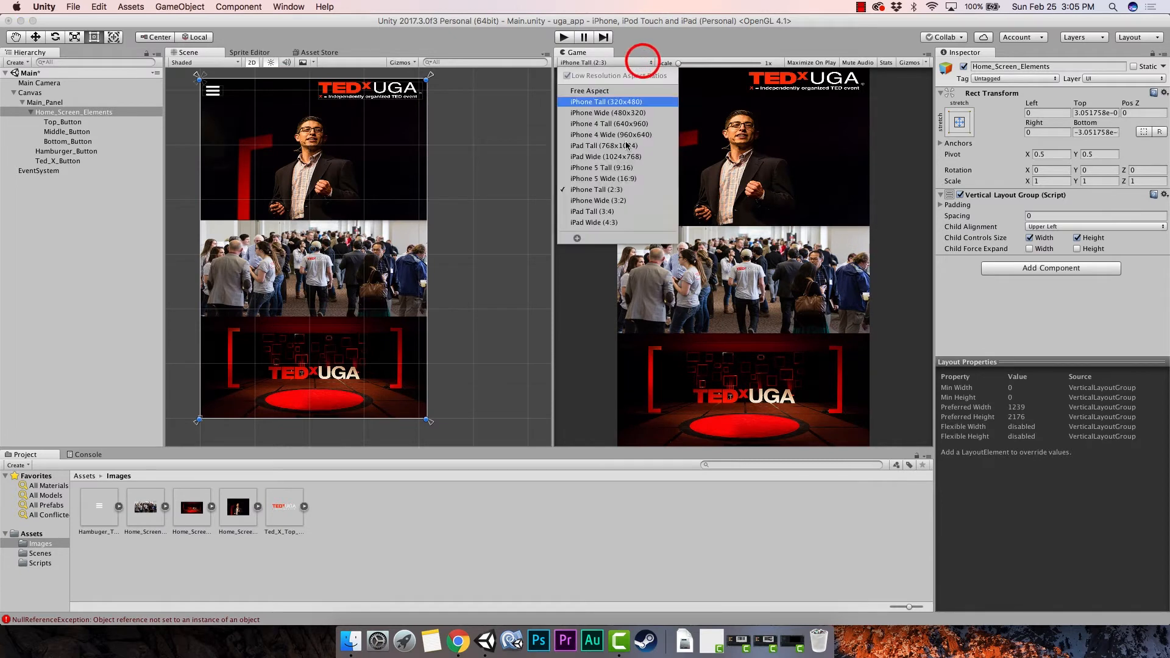
click(614, 211)
click(638, 61)
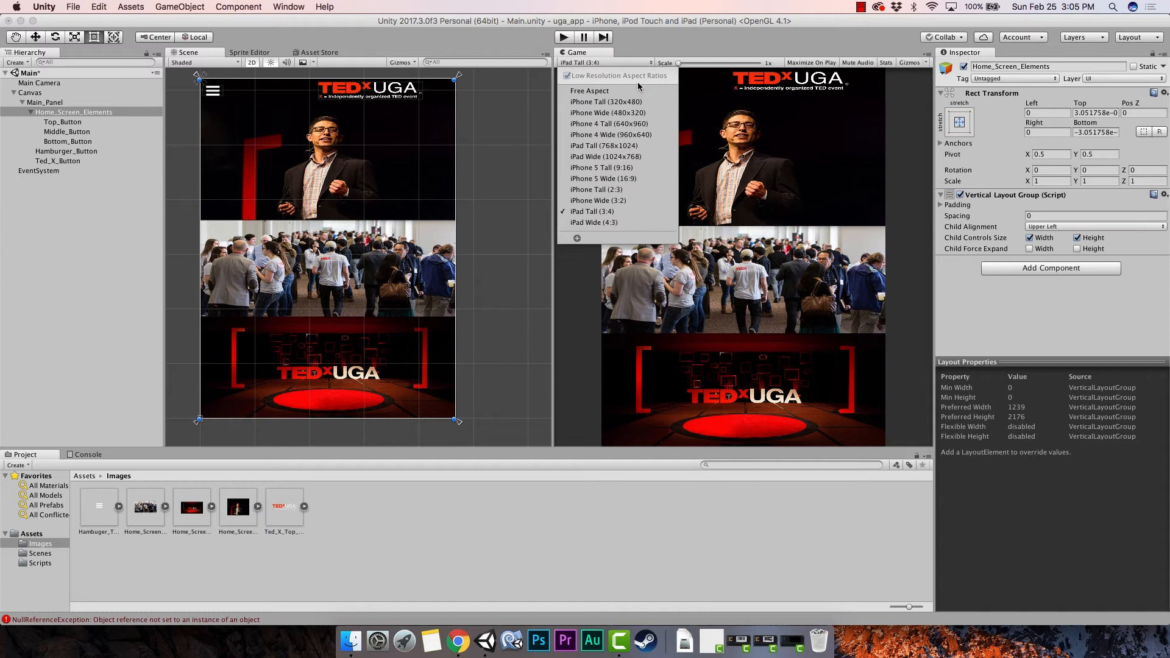
click(604, 192)
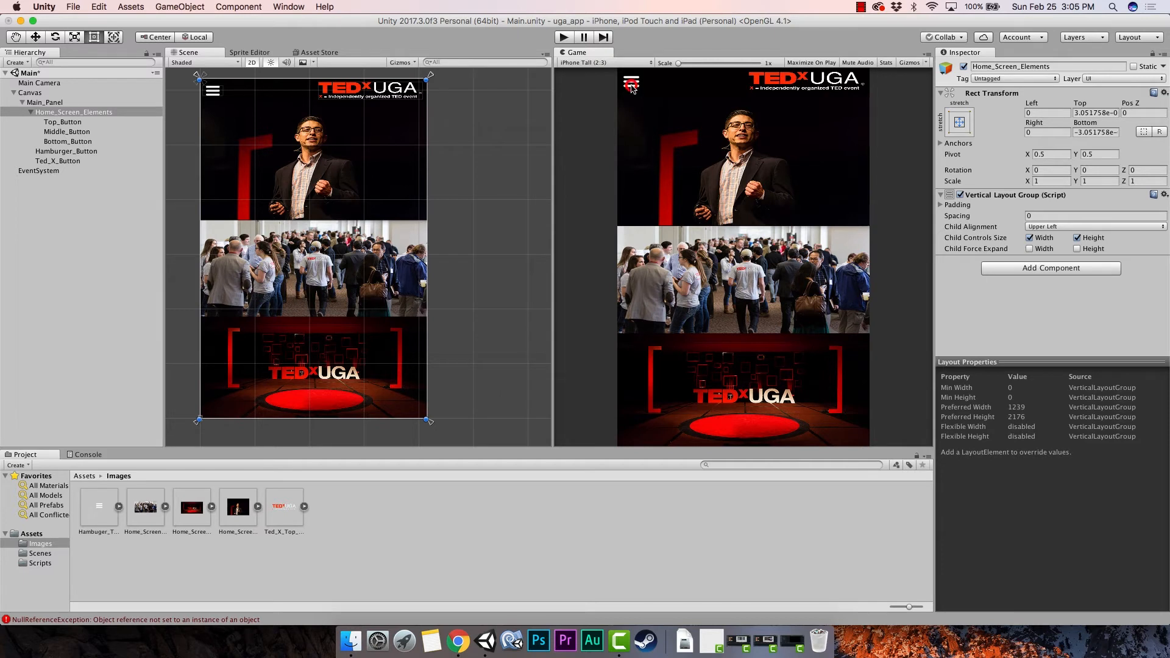
click(650, 62)
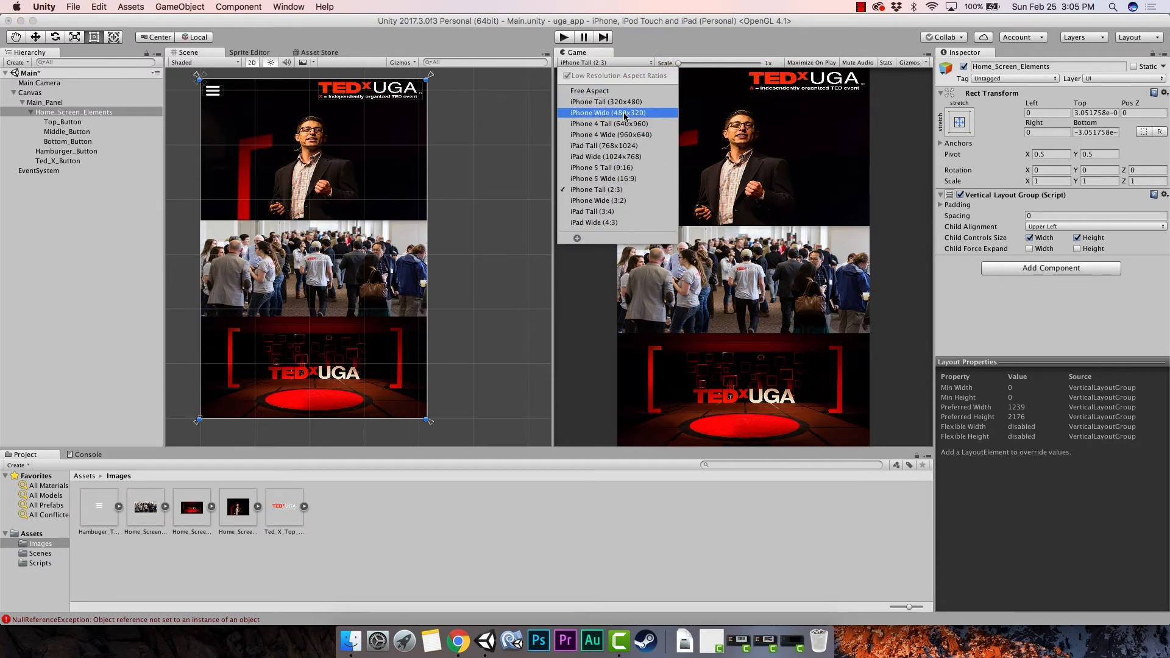
click(625, 102)
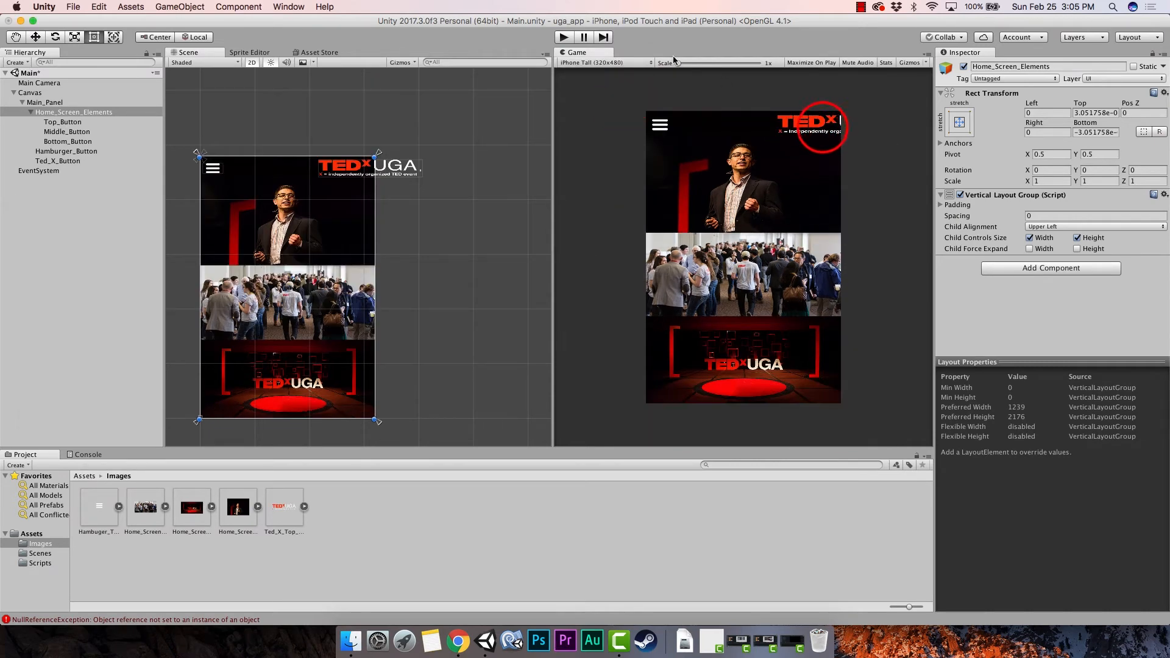
click(650, 62)
click(609, 190)
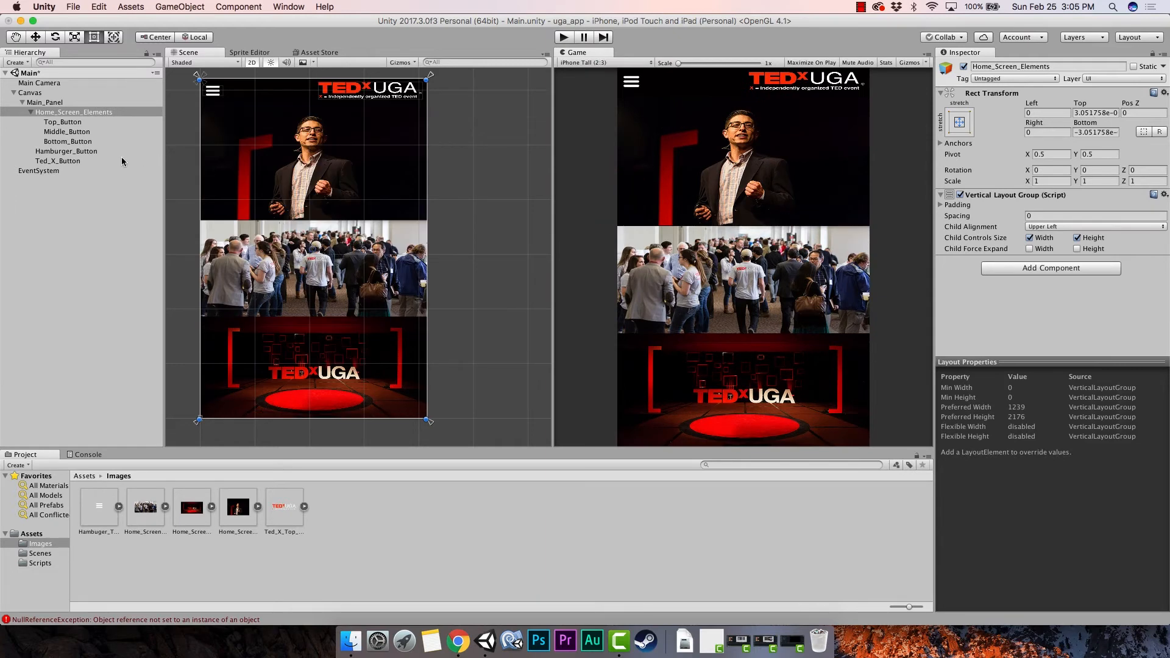
Step: Inspect the anchor preset of Hamburger_Button without changing it
click(67, 151)
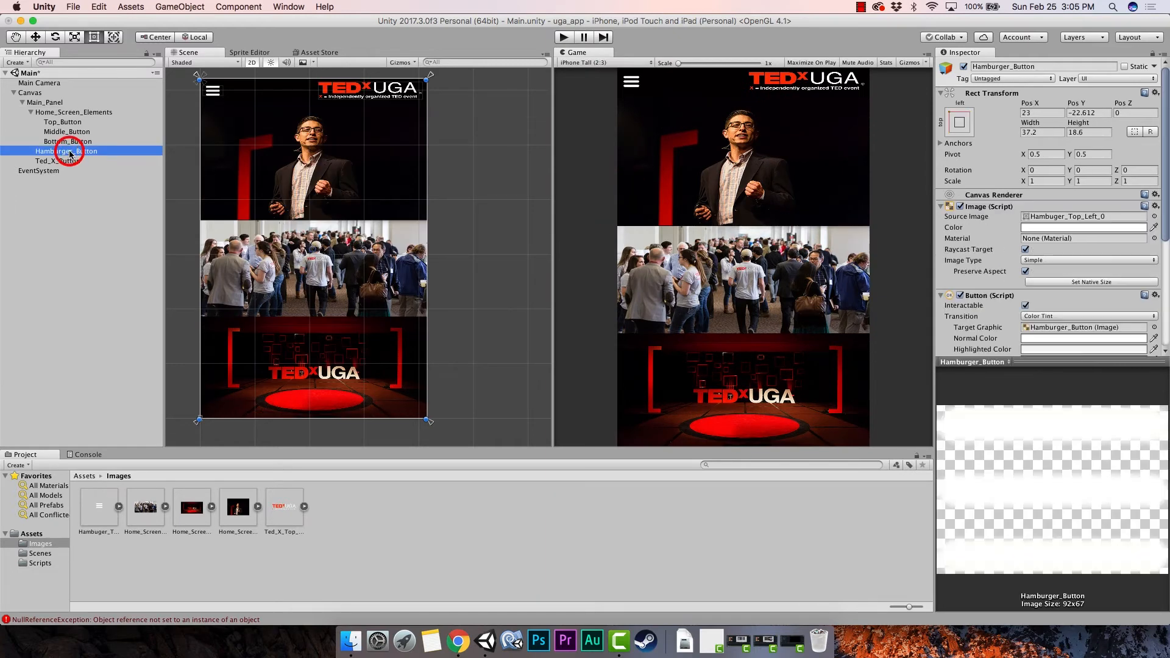
click(983, 117)
click(963, 122)
click(987, 114)
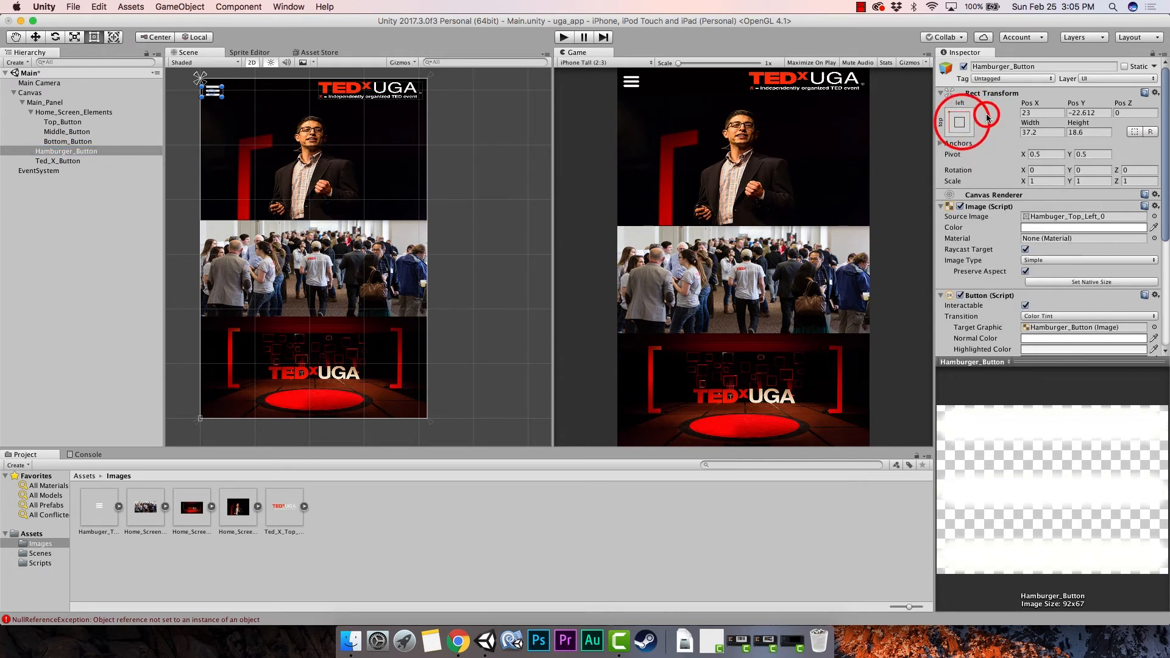
Step: Anchor Ted_X_Button to the top-right corner of its parent with the top-right anchor preset
click(56, 161)
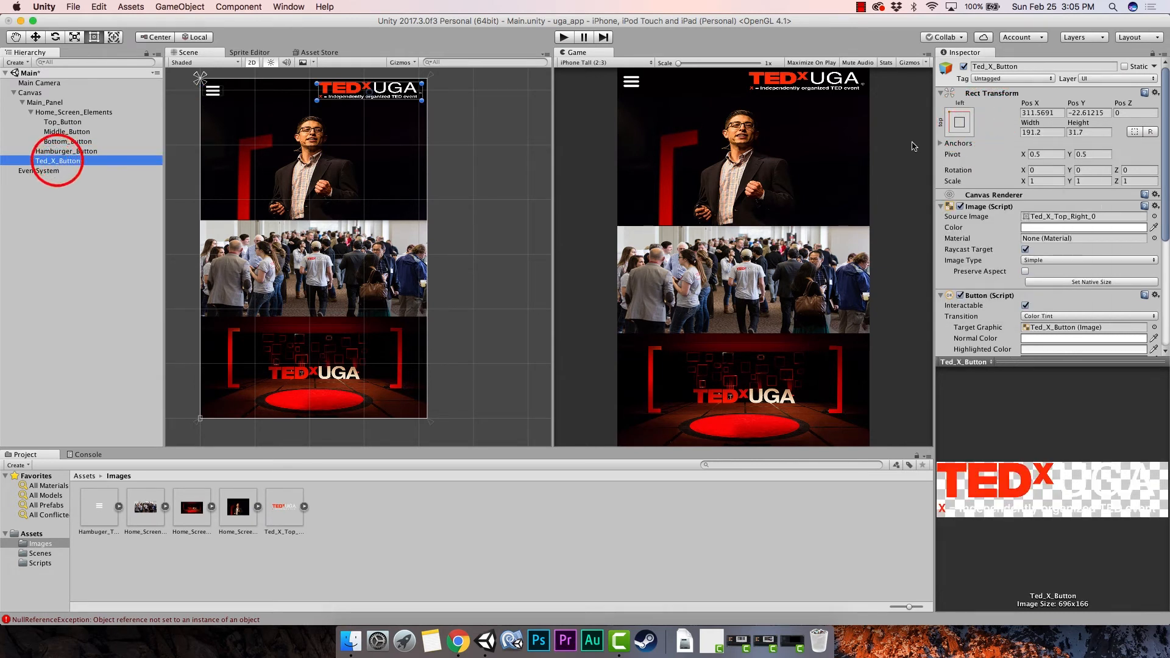
click(983, 129)
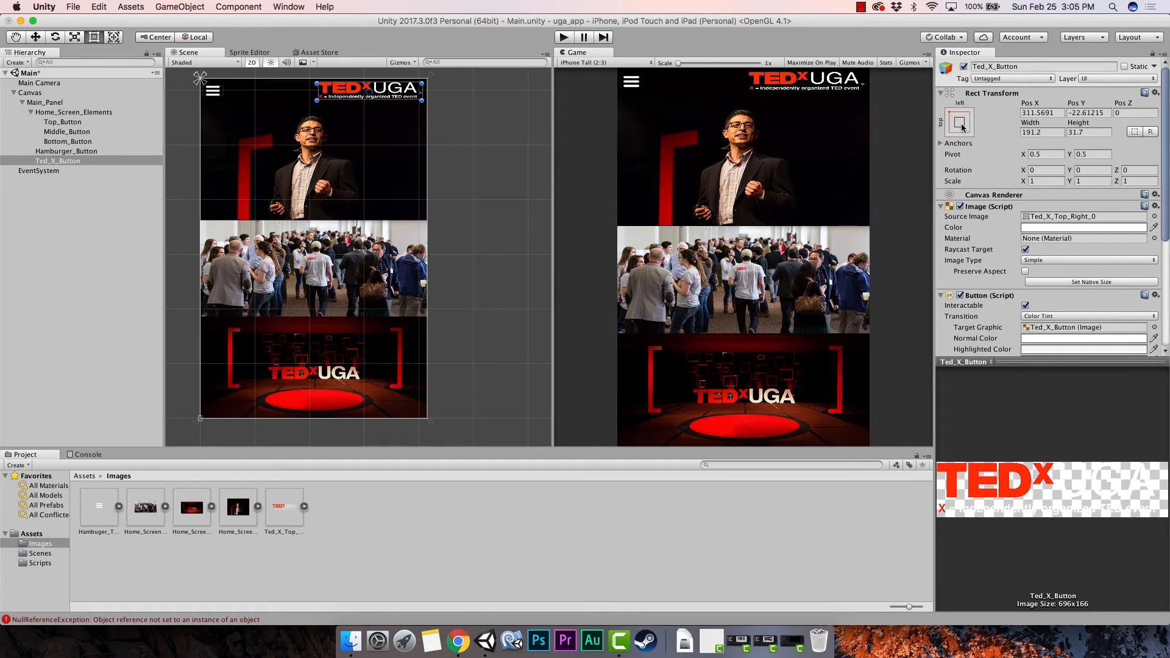
click(961, 123)
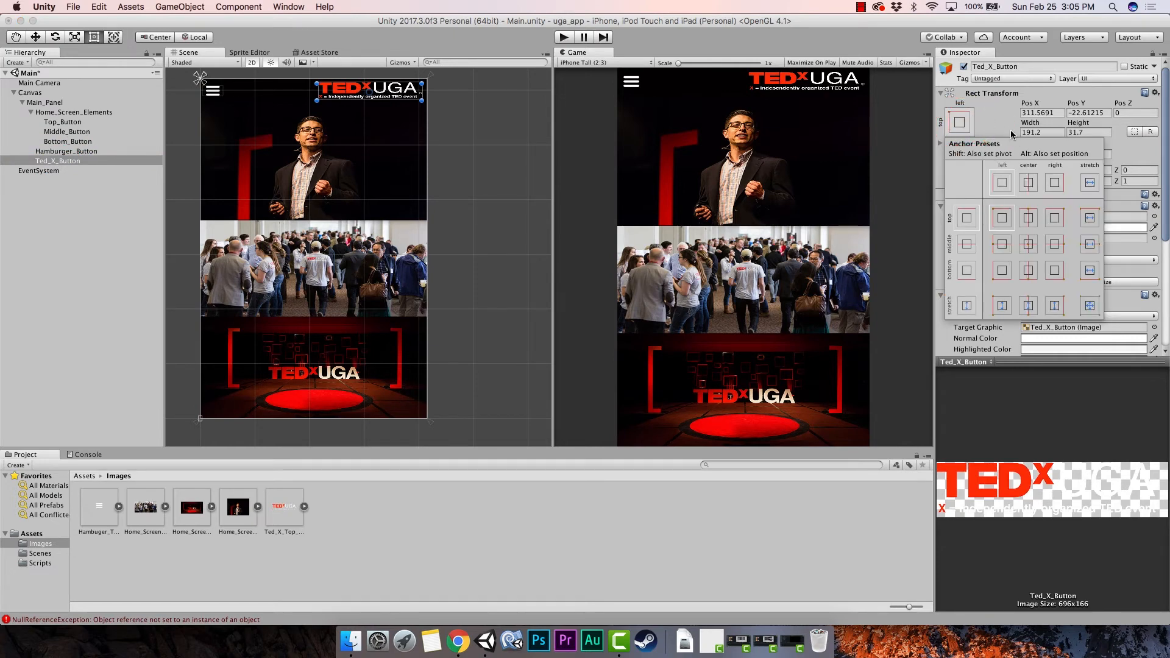
click(1006, 125)
click(961, 122)
click(1058, 218)
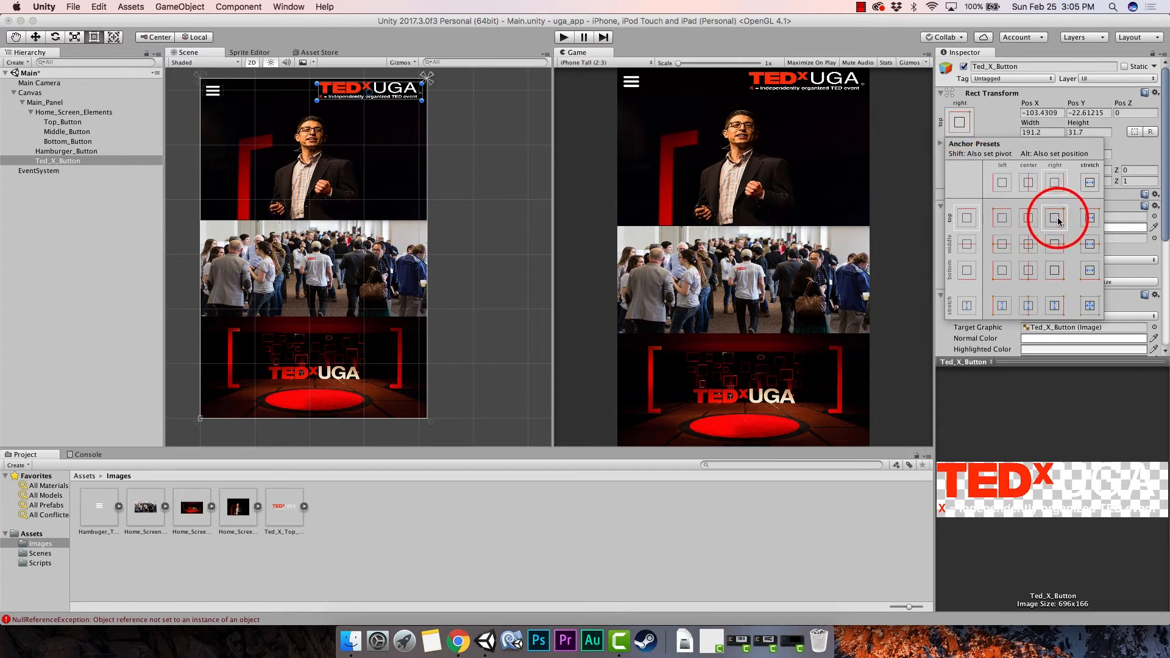
click(994, 131)
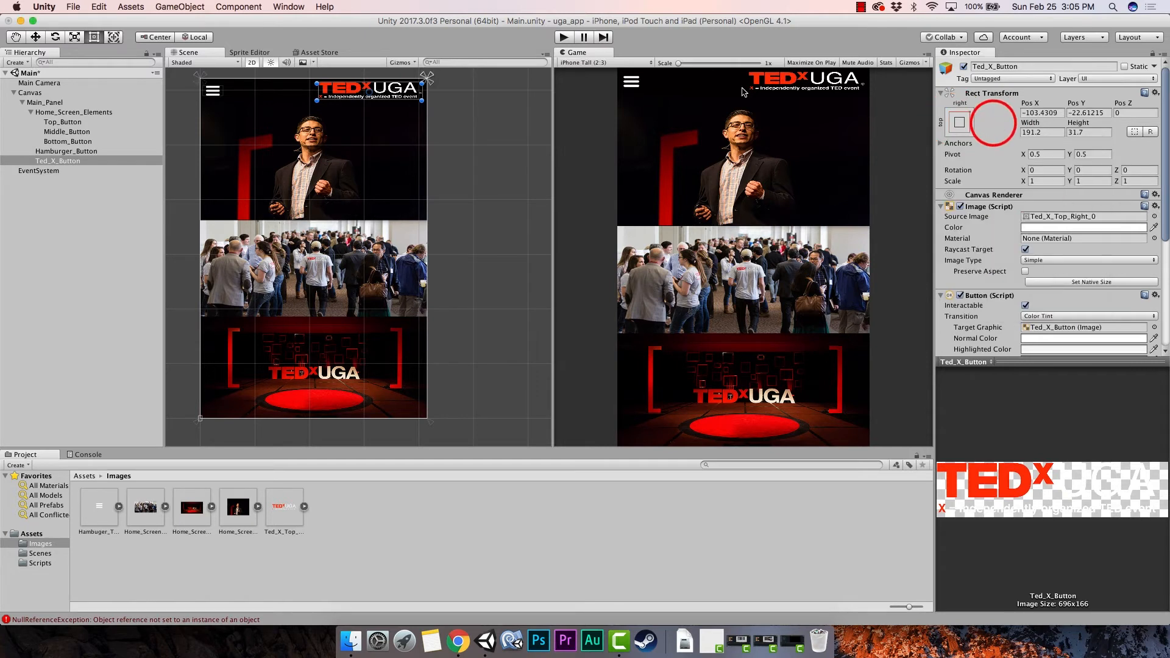
Step: Check the logo's anchoring at iPad Tall (3:4 and 768x1024), iPhone 5 Tall (9:16), iPhone 4 Tall (640x960) and iPhone Tall (320x480), ending on iPhone Tall (2:3)
click(622, 63)
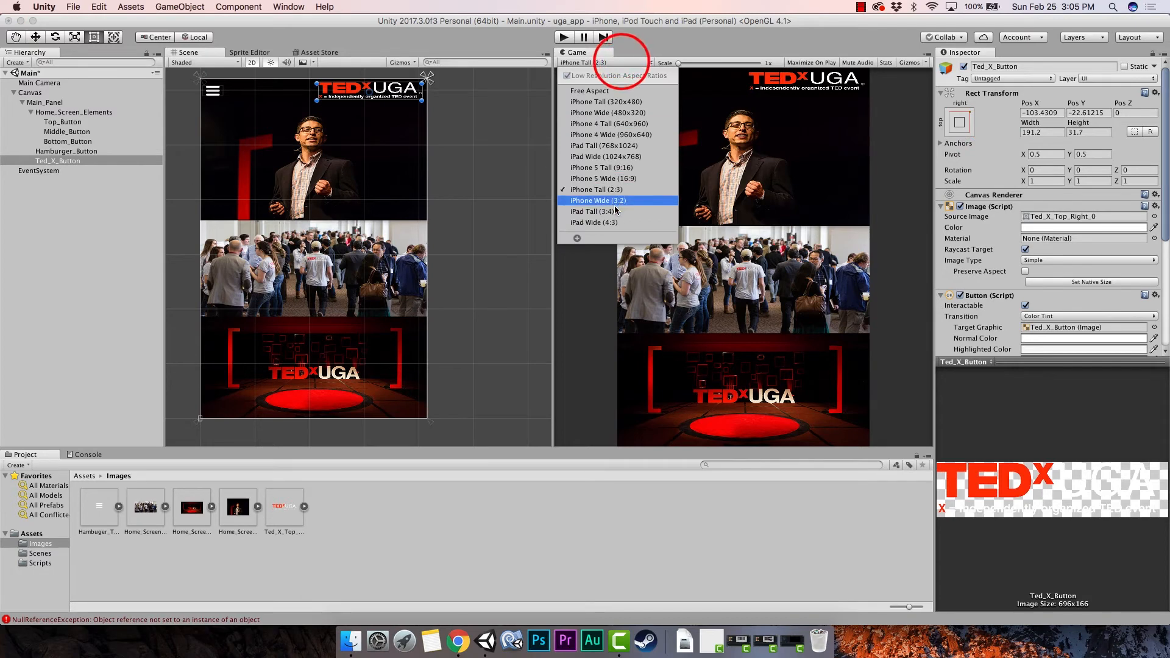
click(615, 208)
click(631, 63)
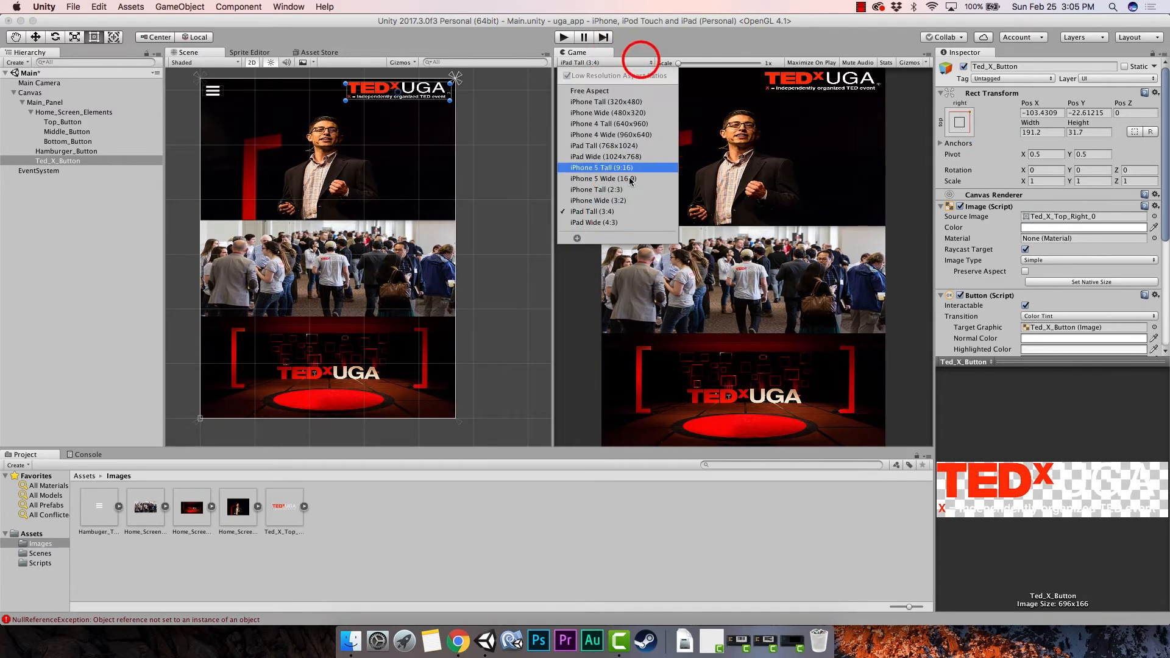
click(617, 168)
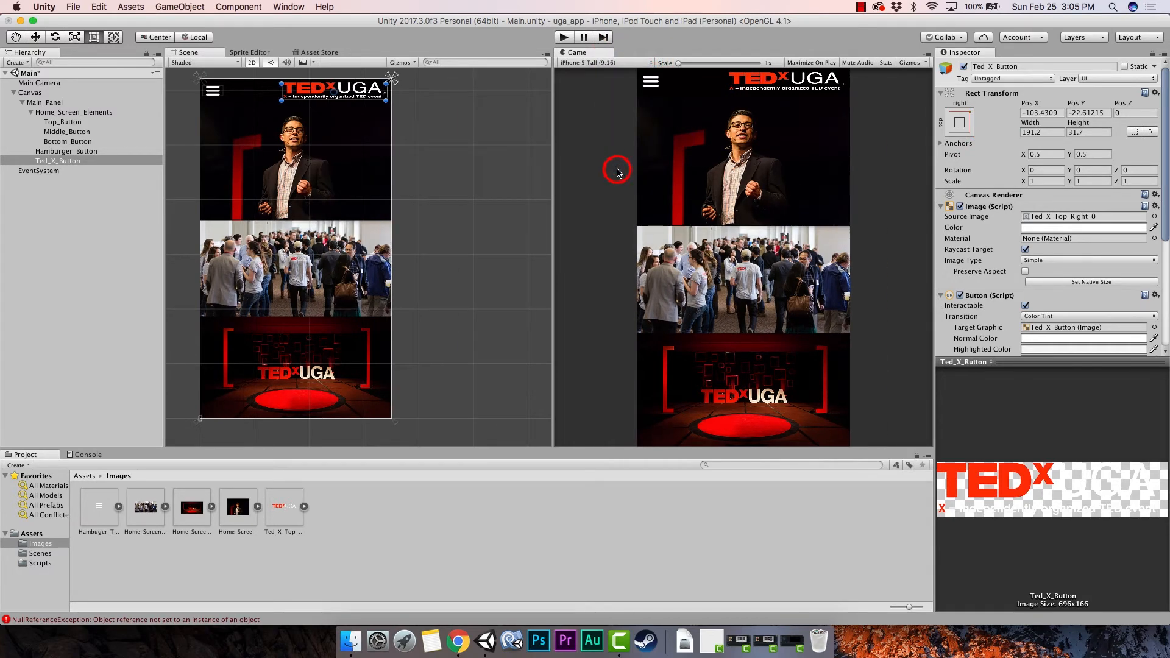
click(646, 61)
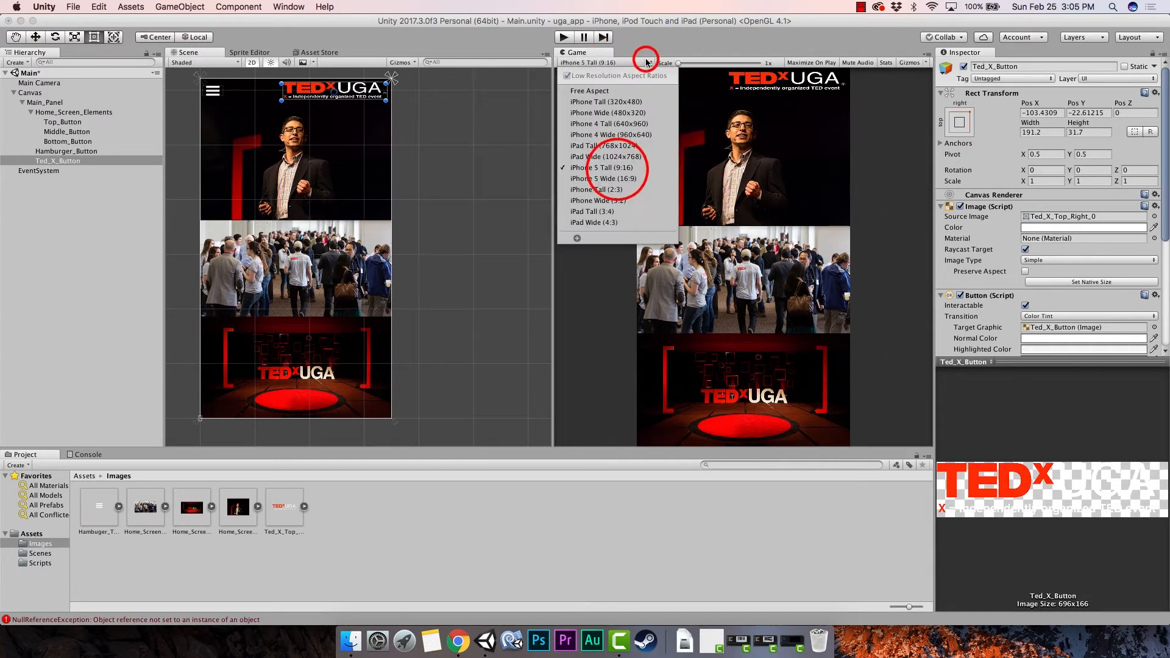
click(603, 146)
click(646, 62)
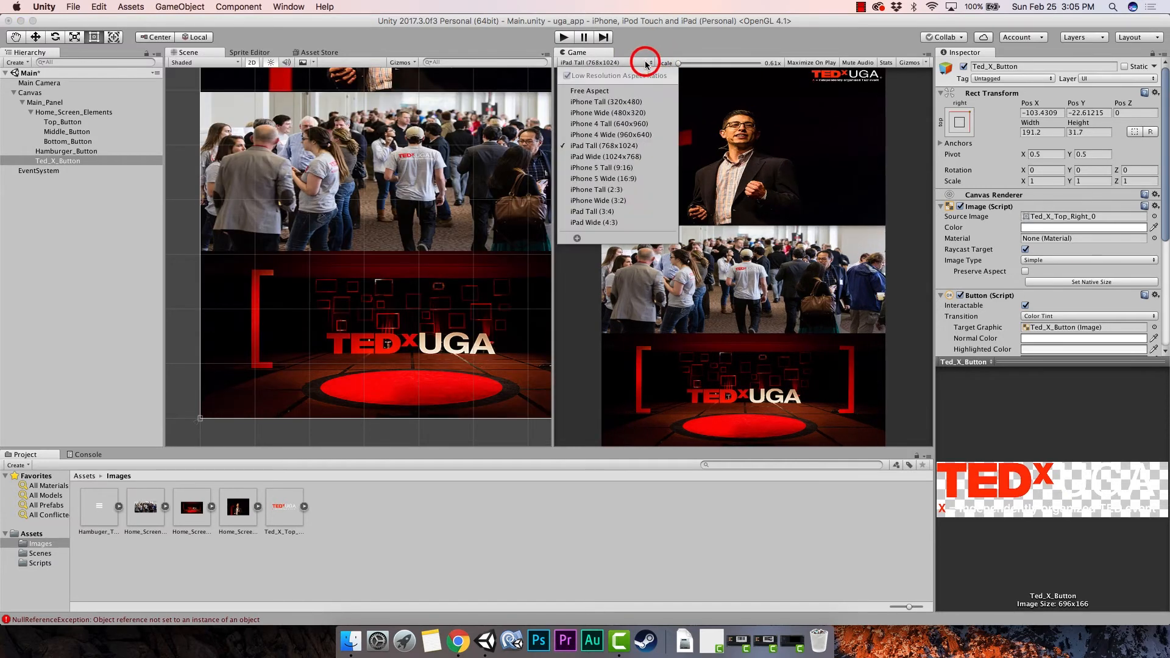
click(613, 123)
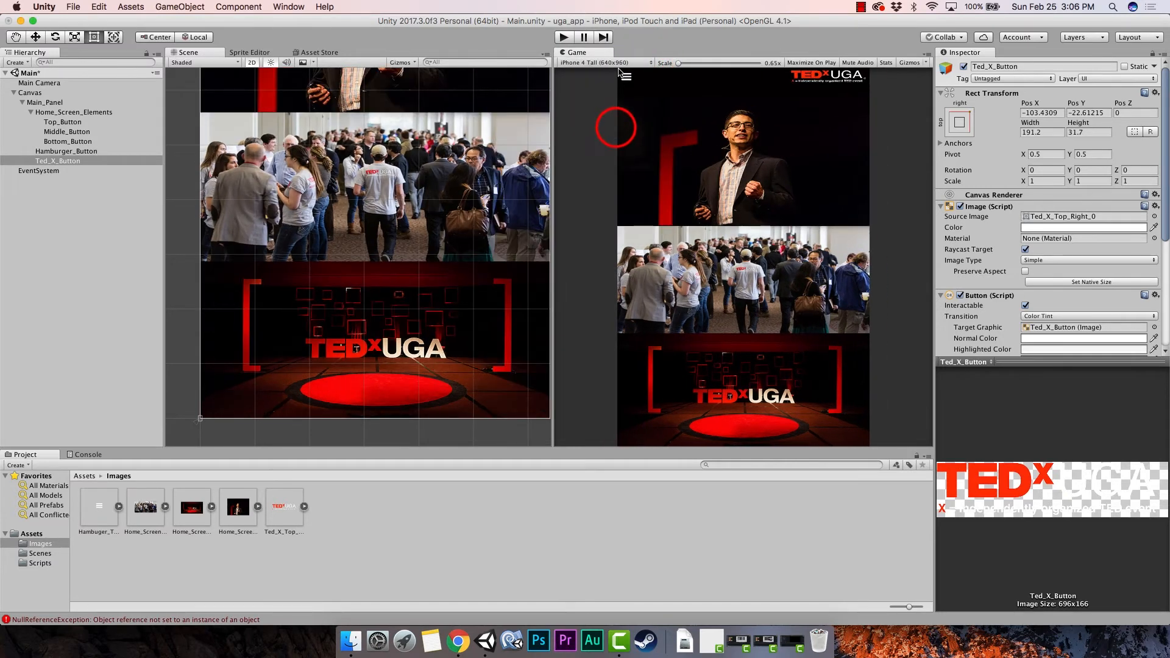
click(625, 61)
click(611, 102)
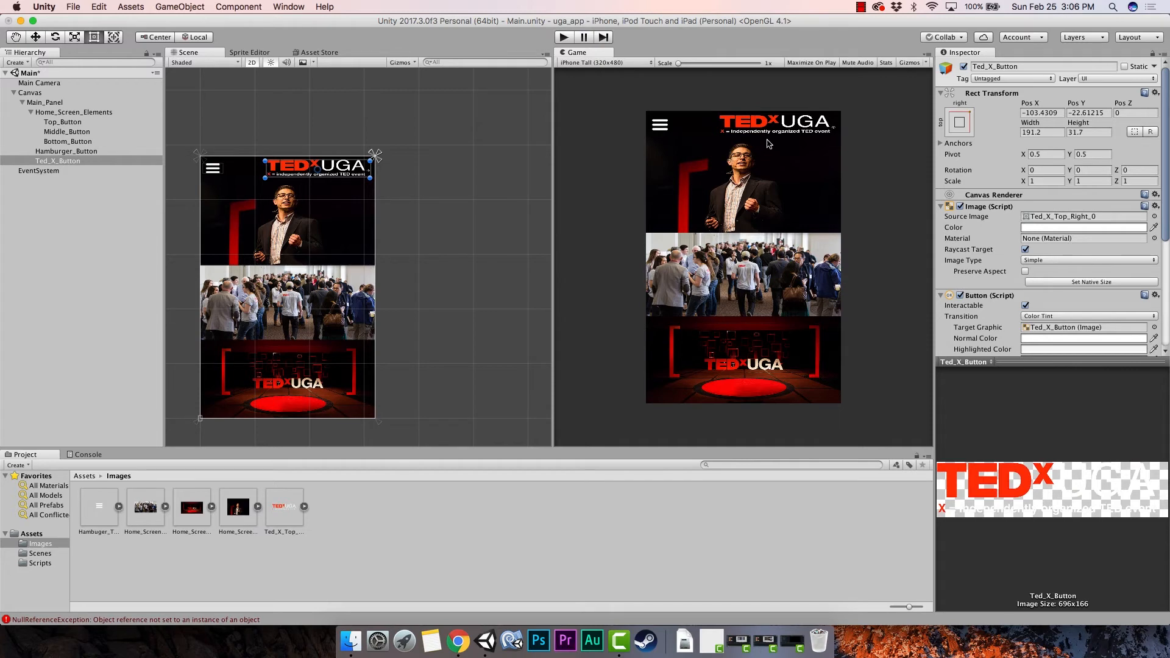
click(647, 62)
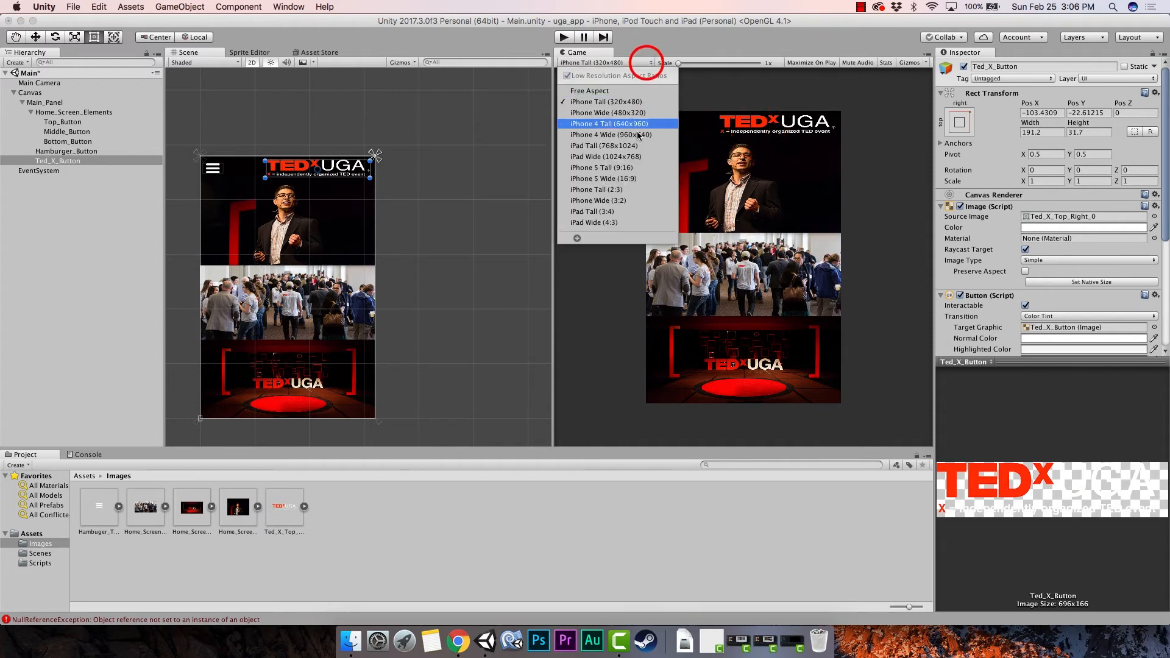
click(623, 189)
Step: Enable Preserve Aspect on Ted_X_Button's image and check the logo at iPhone Tall (320x480) and iPhone 4 Tall (640x960)
click(49, 163)
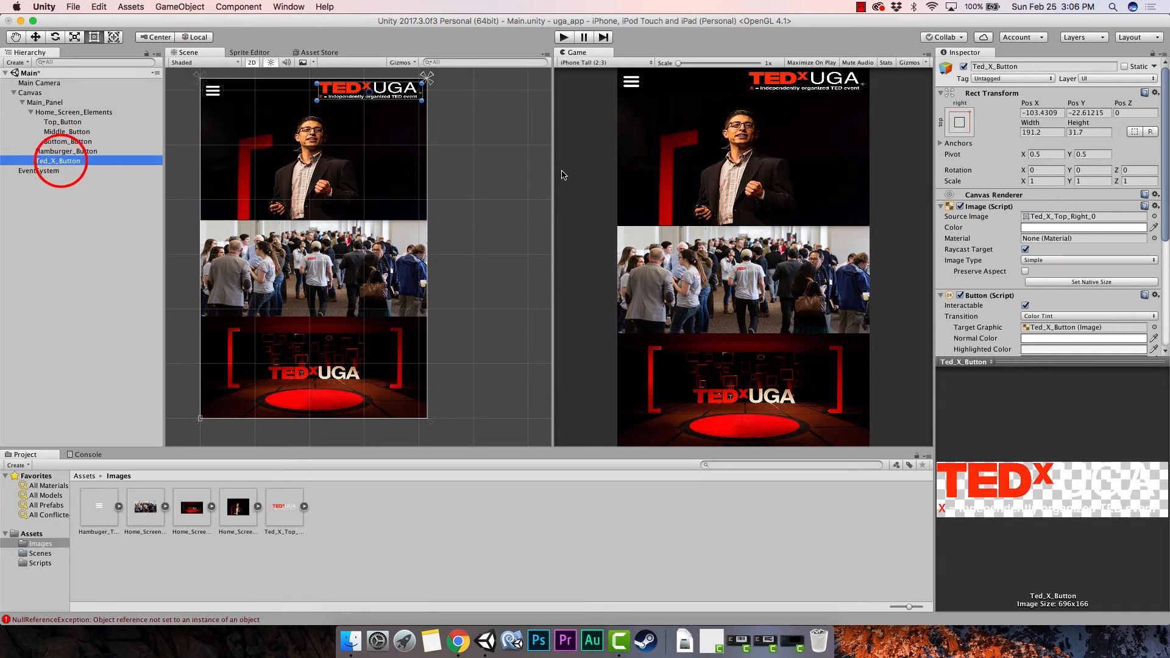
click(1026, 271)
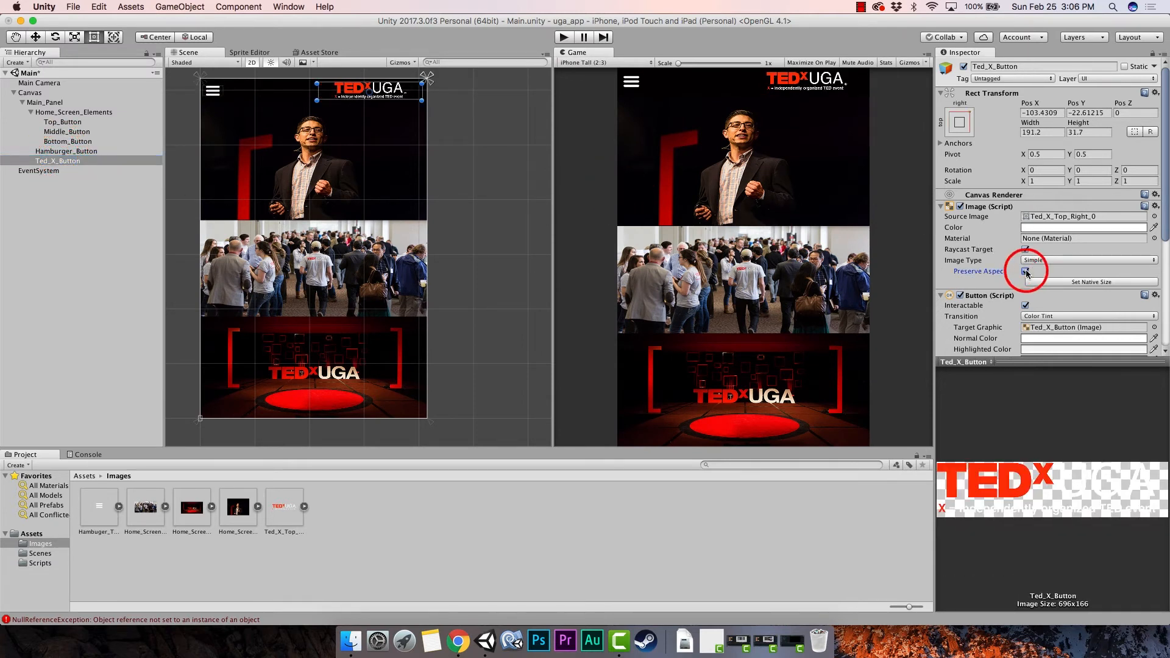
click(651, 63)
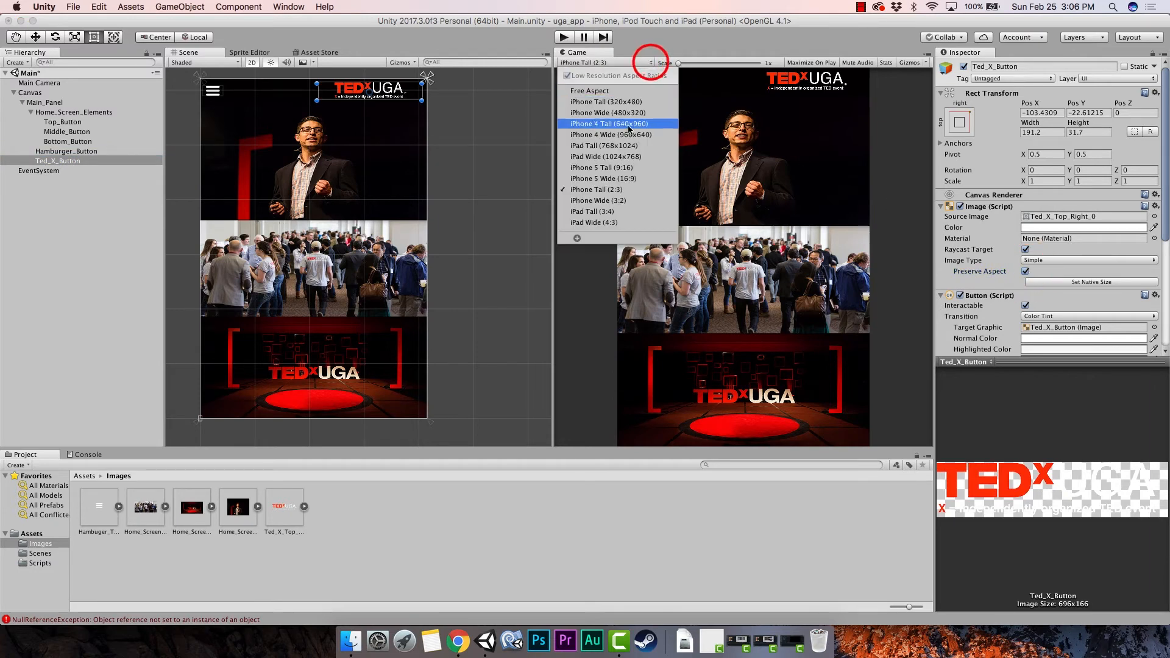
click(622, 105)
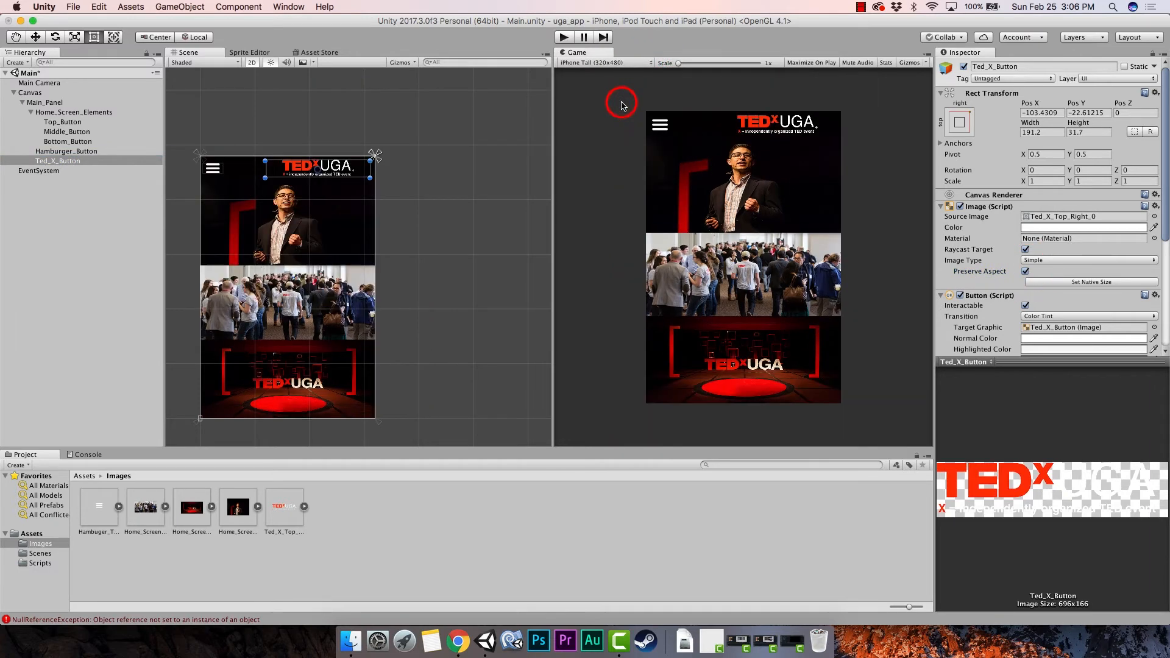
click(617, 64)
click(617, 119)
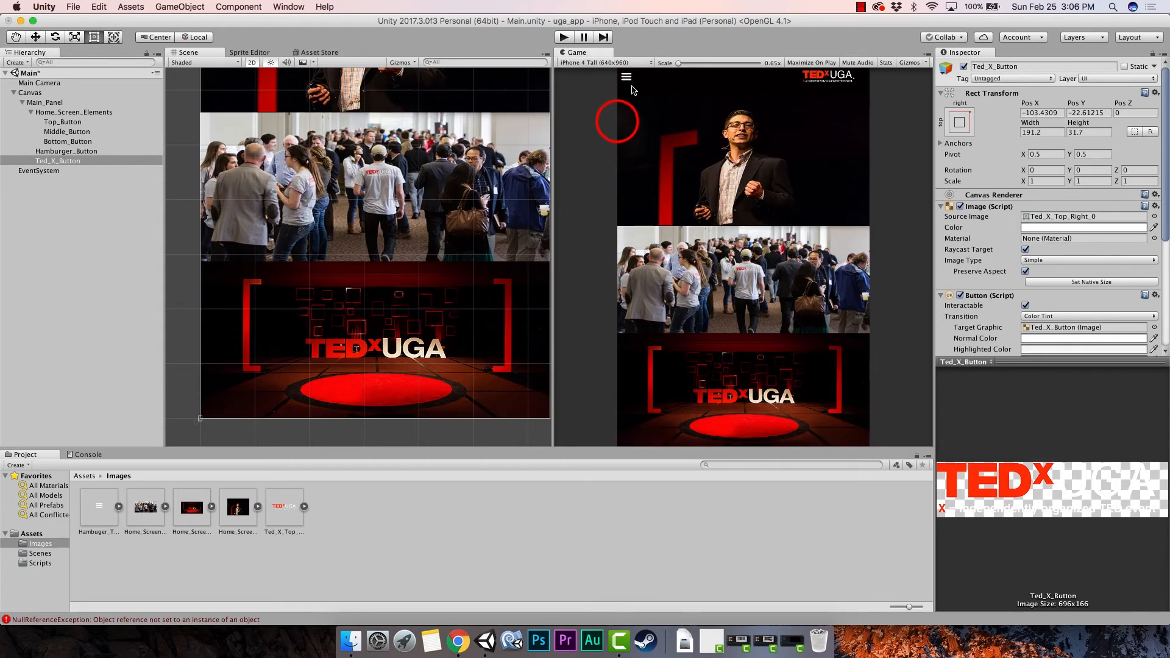
Step: Switch the game preview to iPhone Tall (2:3) and narrow Ted_X_Button from its left edge to about 143 wide
click(631, 63)
click(625, 102)
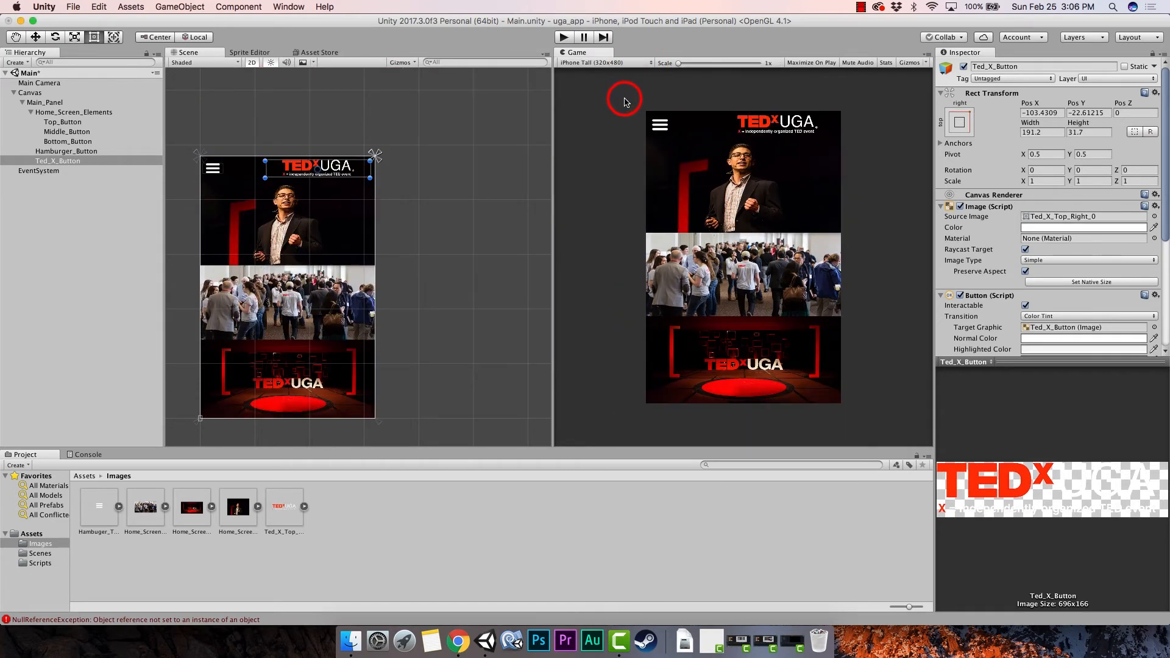
click(631, 63)
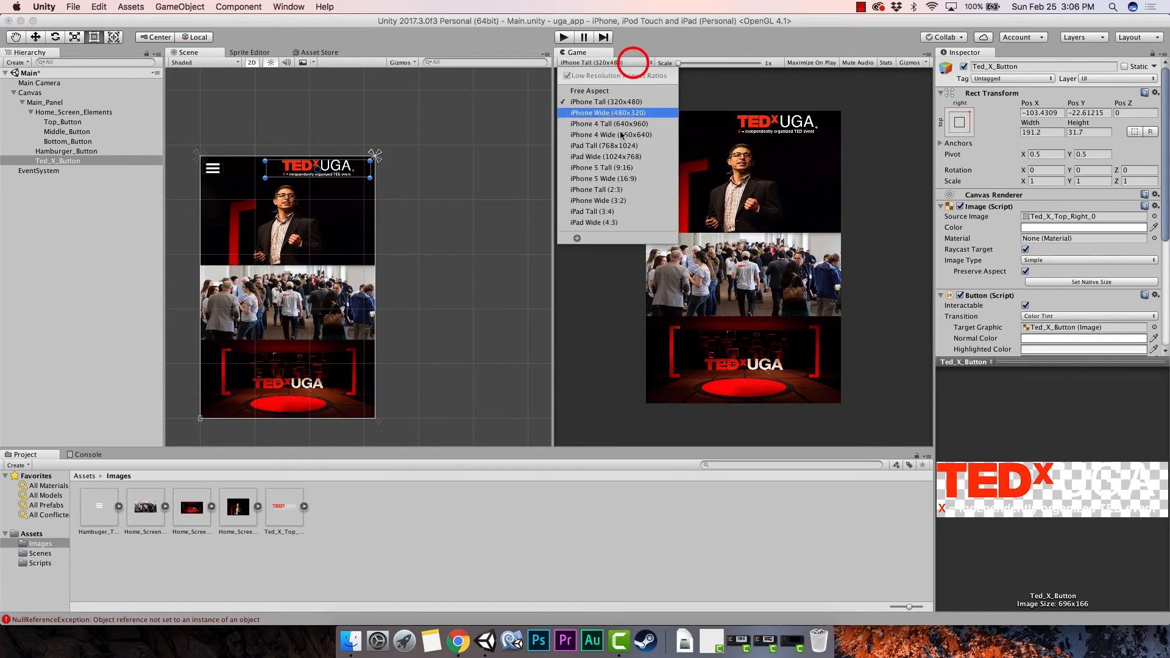
click(613, 195)
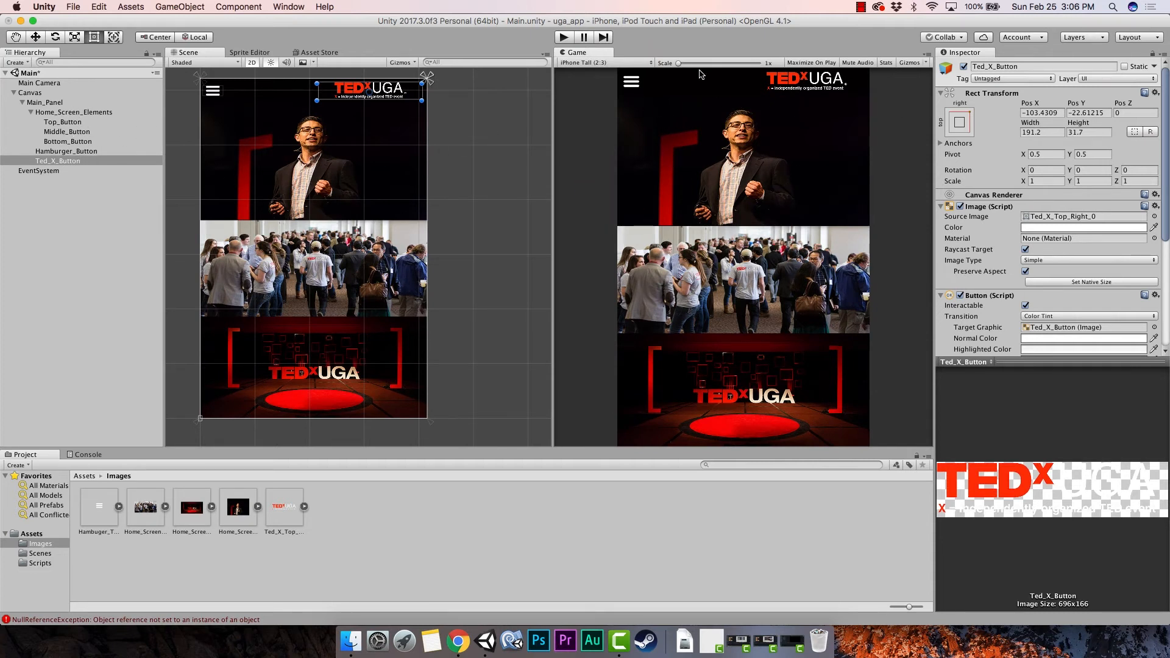
drag(318, 92, 366, 101)
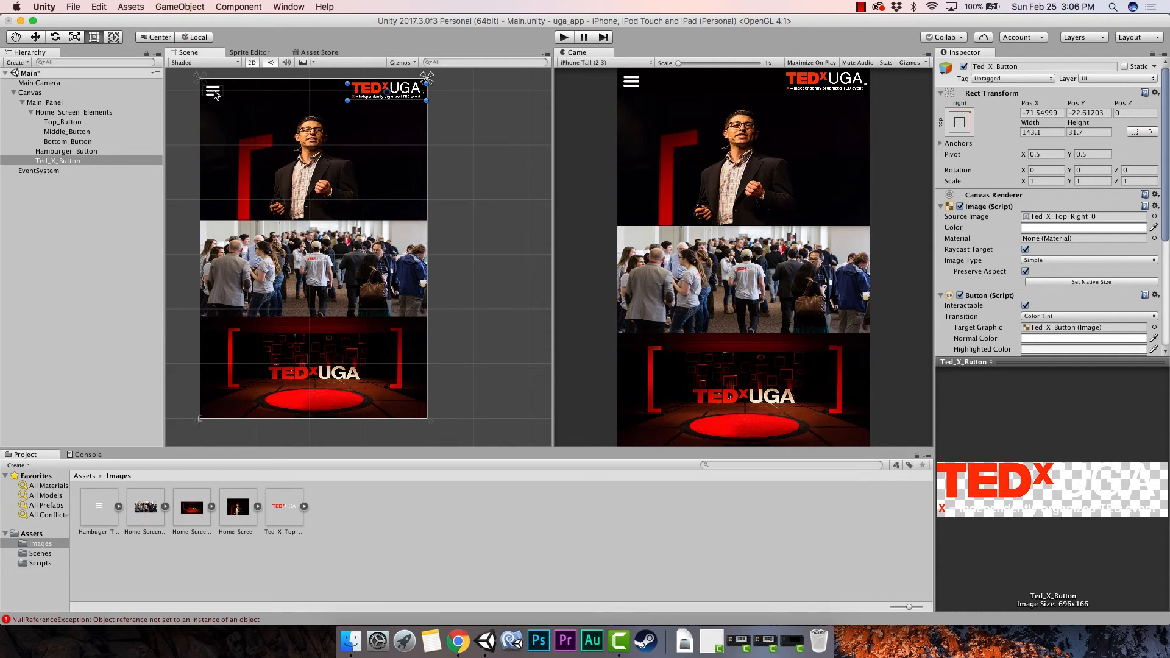
Step: Inspect the three home screen images in the scene and the settings of their parent, Home_Screen_Elements
click(270, 163)
click(278, 260)
click(289, 344)
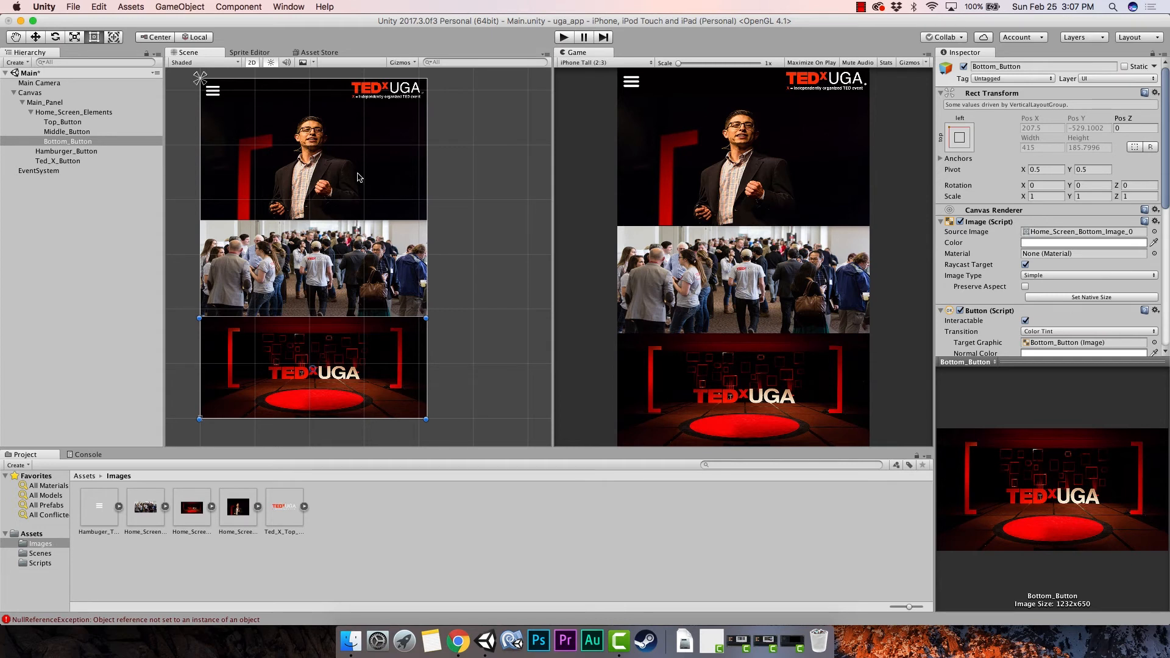
click(59, 112)
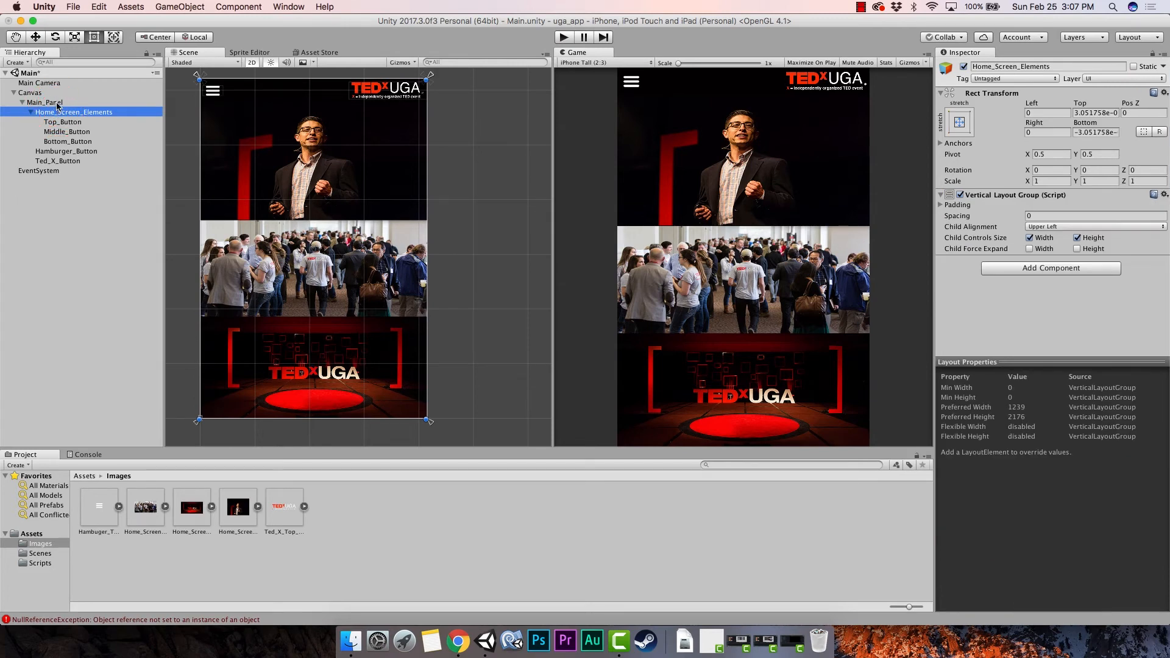
click(81, 113)
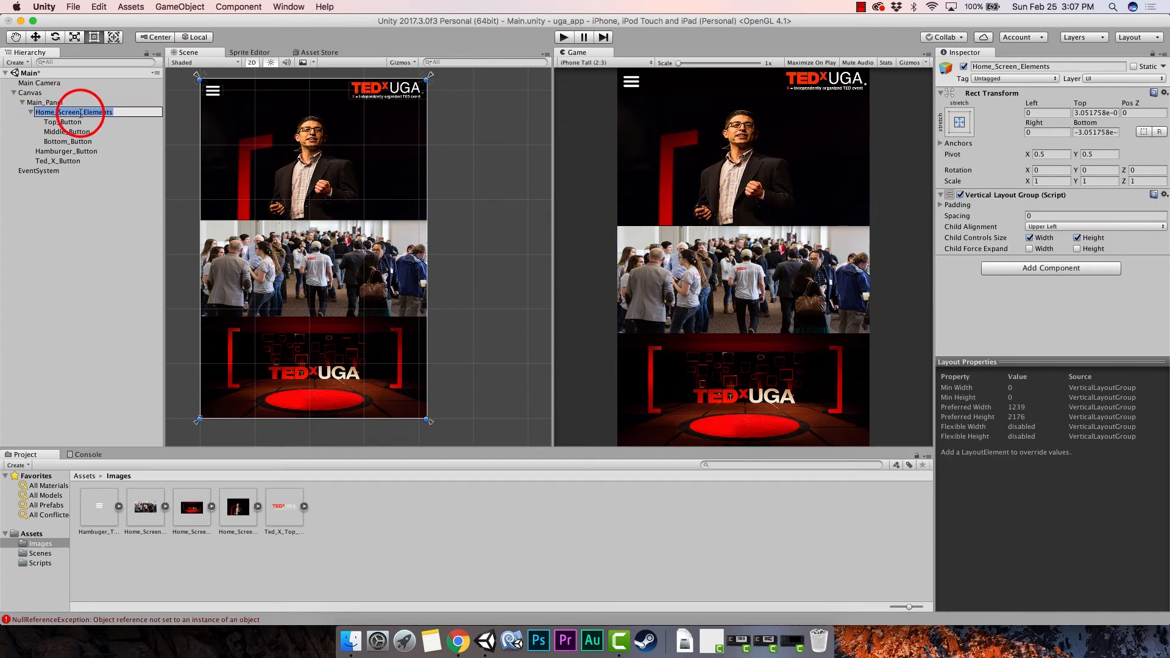
click(79, 121)
click(79, 114)
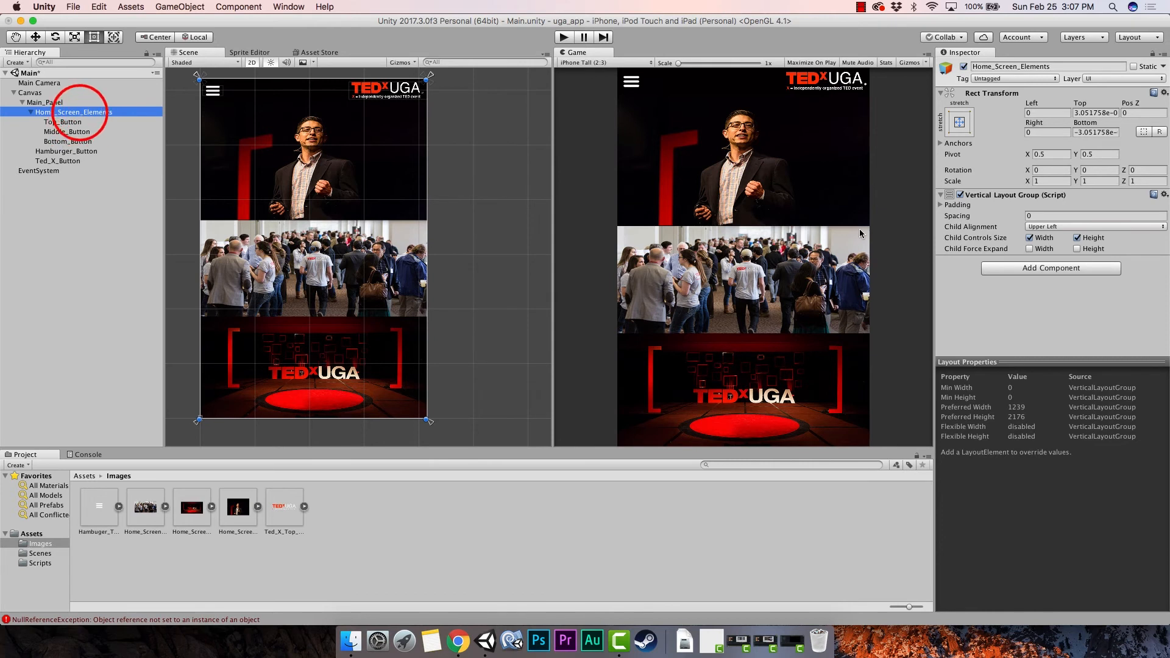
Step: Try a Vertical Layout Group spacing of about 15.65 on Home_Screen_Elements and reset the spacing to 0
click(995, 207)
click(941, 205)
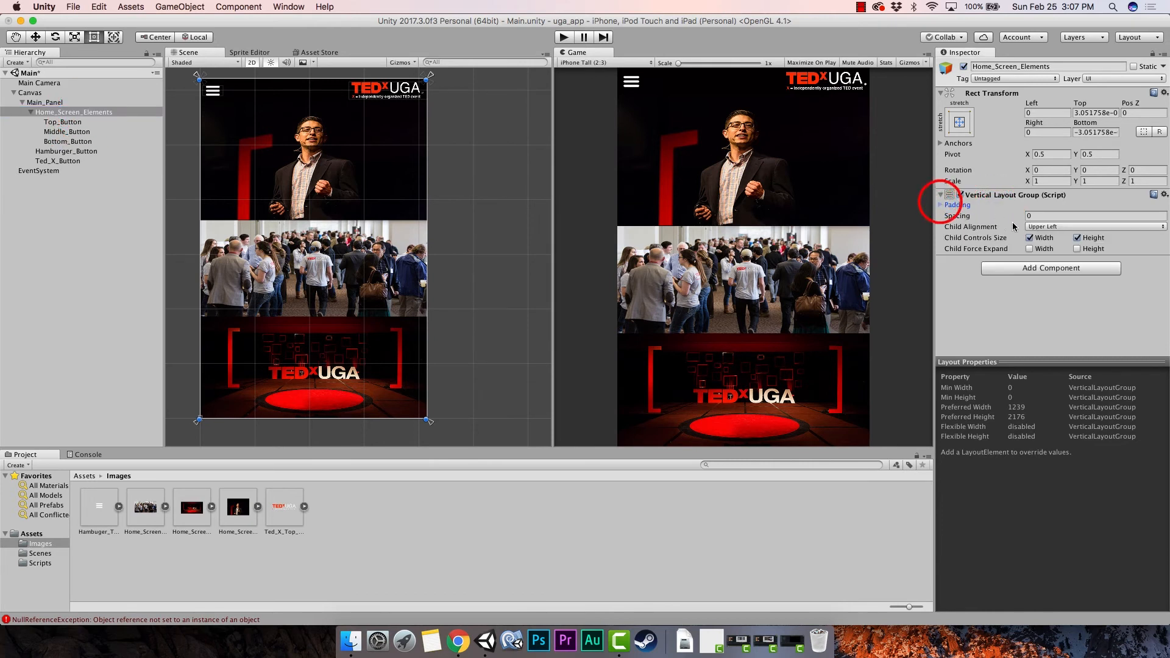
mouse_move(1021, 214)
mouse_down()
mouse_move(1160, 213)
mouse_move(714, 47)
mouse_move(2, 150)
mouse_move(1158, 146)
mouse_move(1120, 134)
mouse_move(894, 157)
mouse_move(1000, 210)
mouse_up()
click(1040, 217)
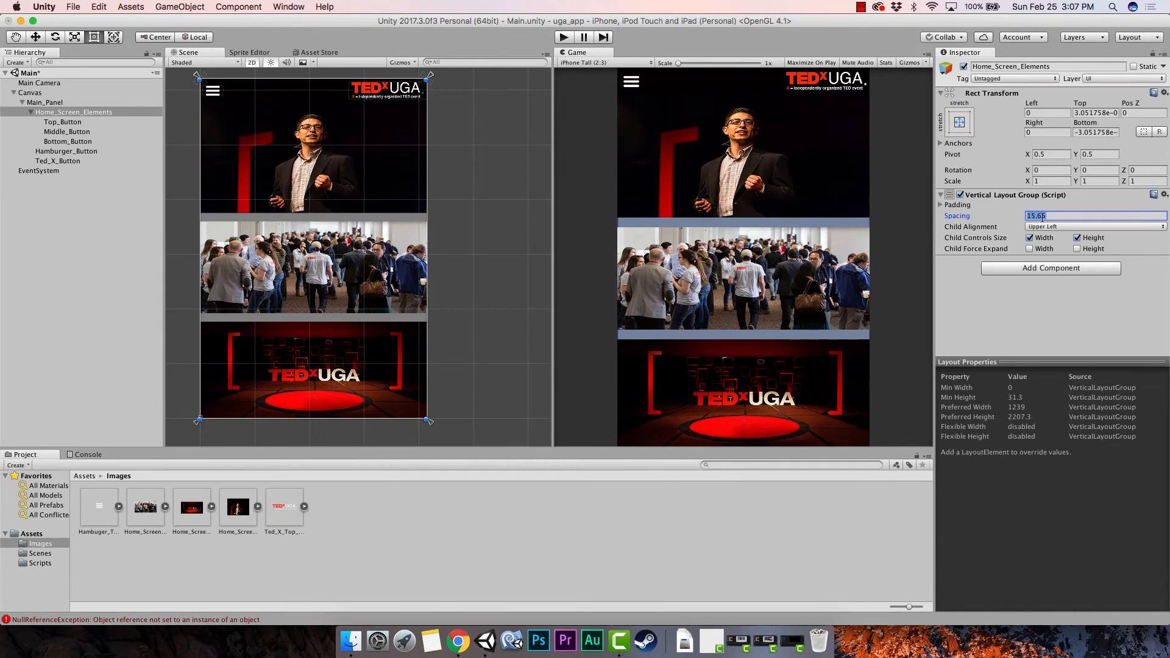
text(0)
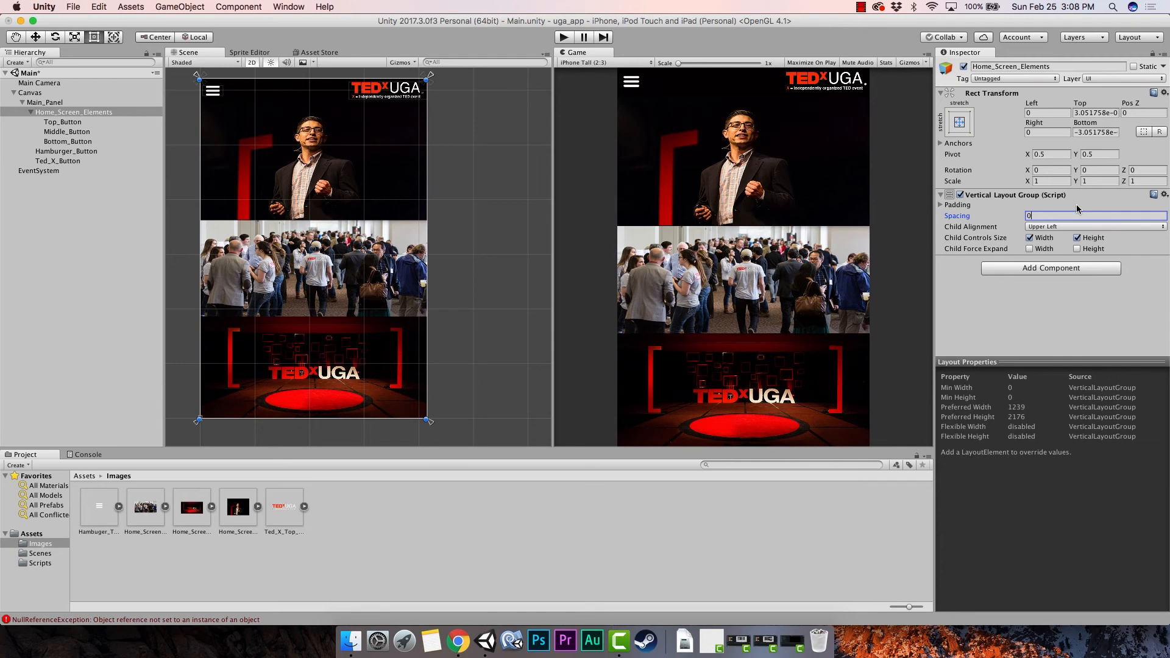
Step: Review how Top_Button, Middle_Button and Bottom_Button are nested under Home_Screen_Elements and driven by its layout group
click(50, 113)
click(57, 122)
click(57, 115)
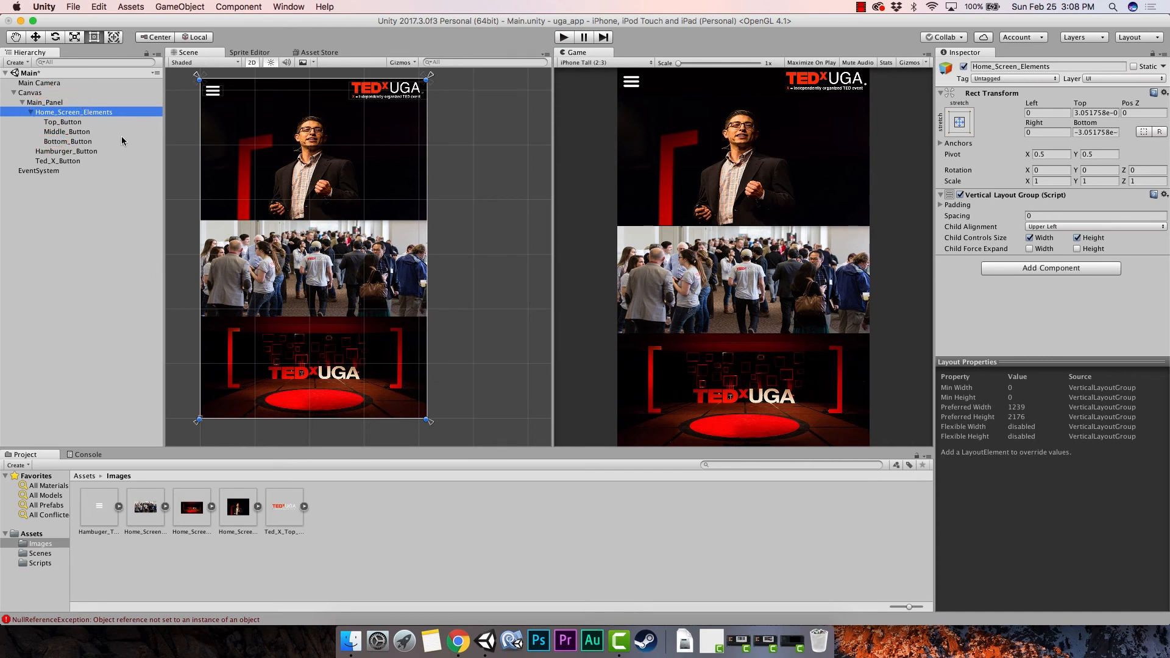
click(62, 112)
click(61, 122)
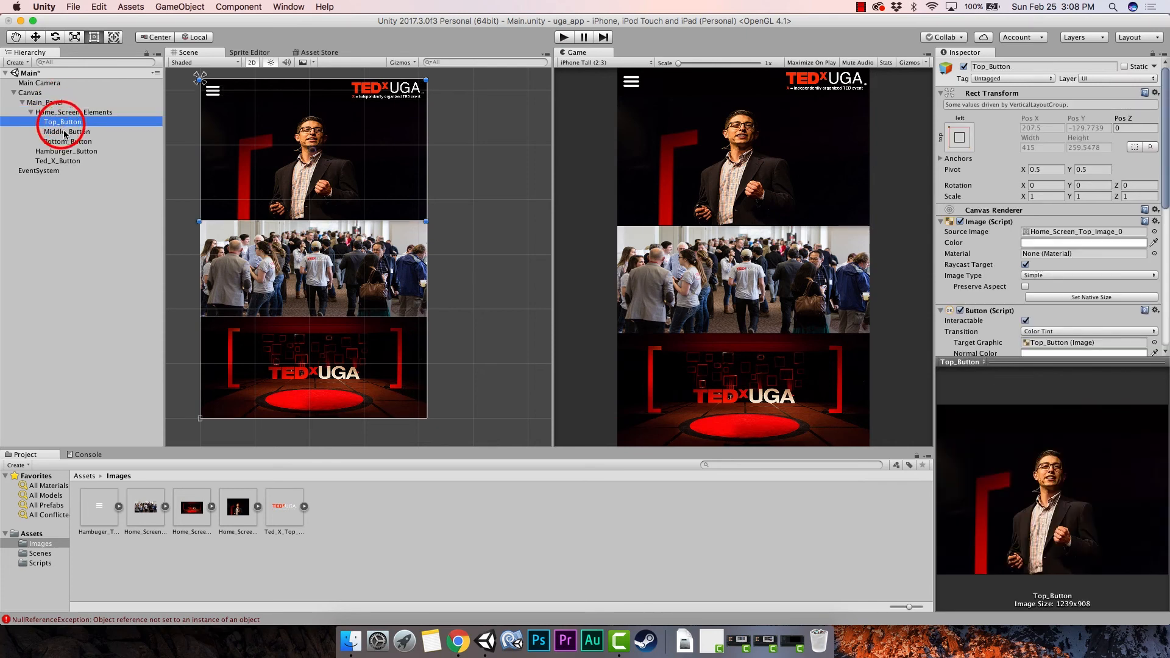
click(66, 132)
click(67, 140)
click(65, 132)
click(64, 122)
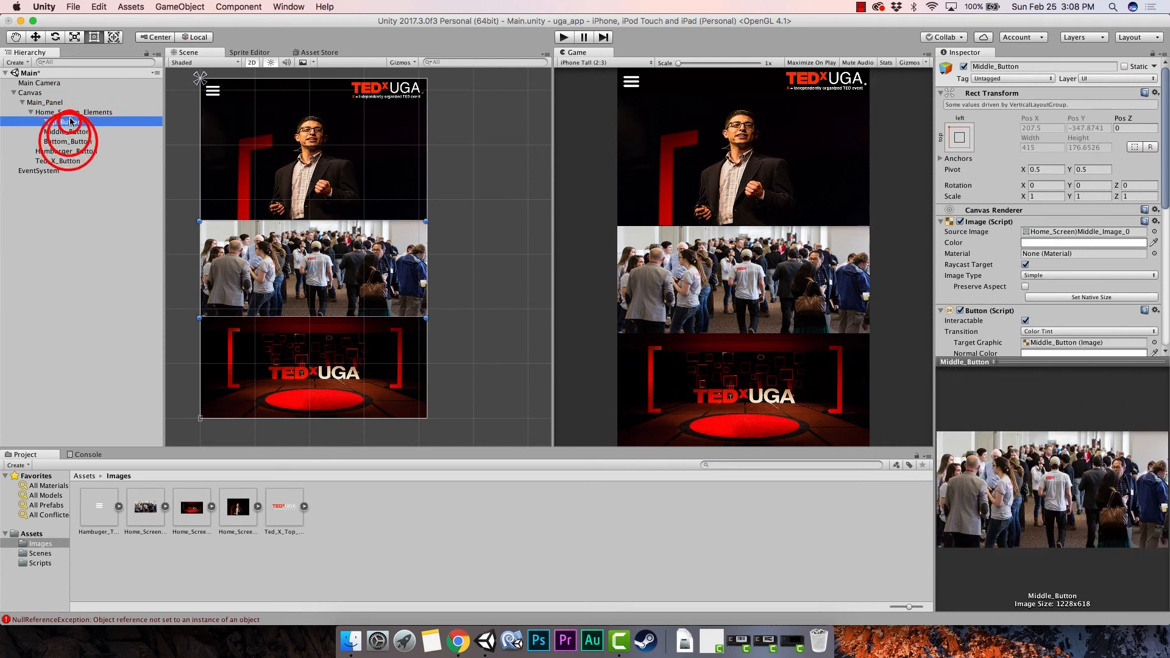
Step: Try anchoring Home_Screen_Elements to its parent's center with the middle-center anchor preset
click(72, 113)
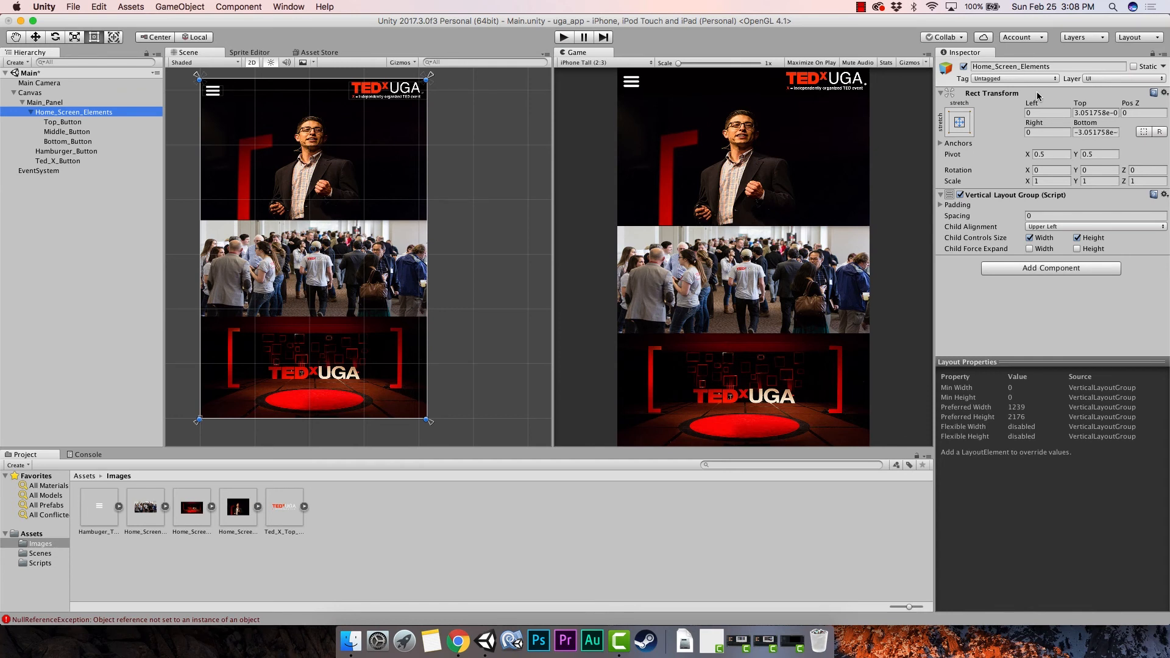
click(965, 123)
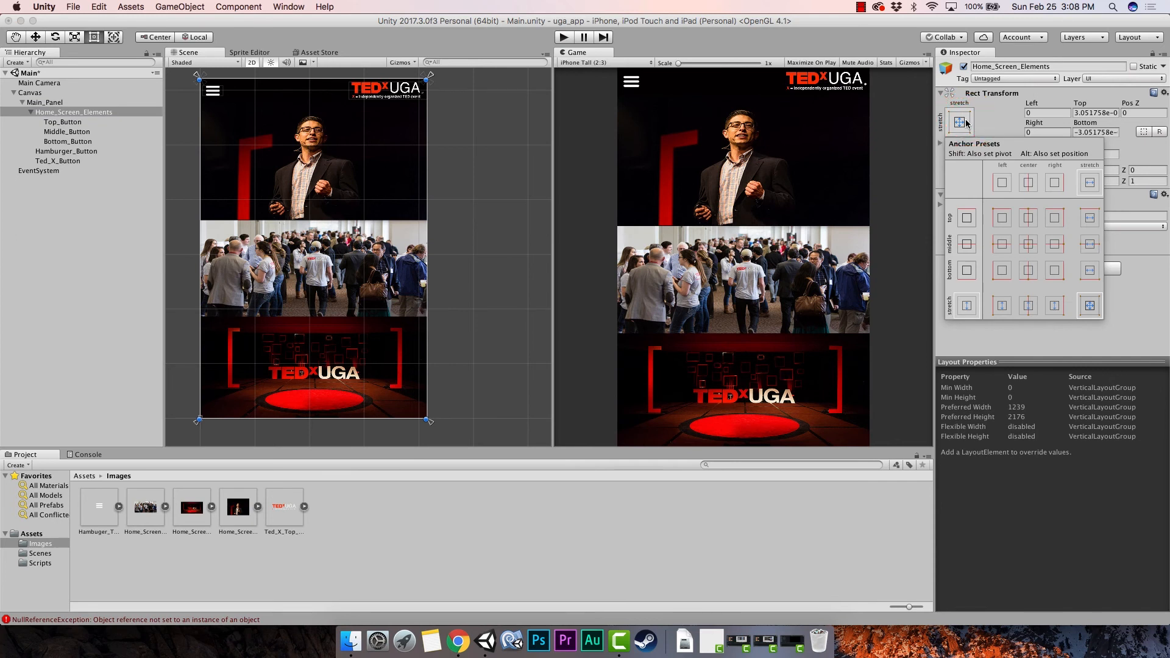
click(1028, 244)
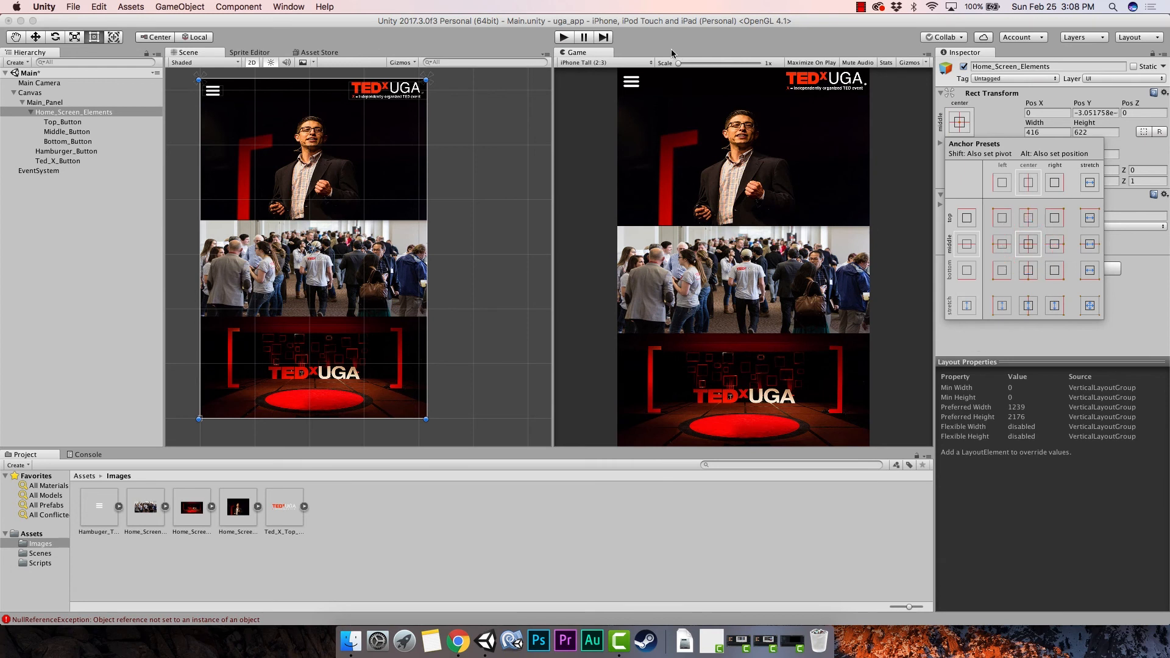
Step: Check the center-anchored layout at iPhone 5 Tall (9:16) and iPad Tall (768x1024), ending on iPhone Tall (2:3)
click(650, 62)
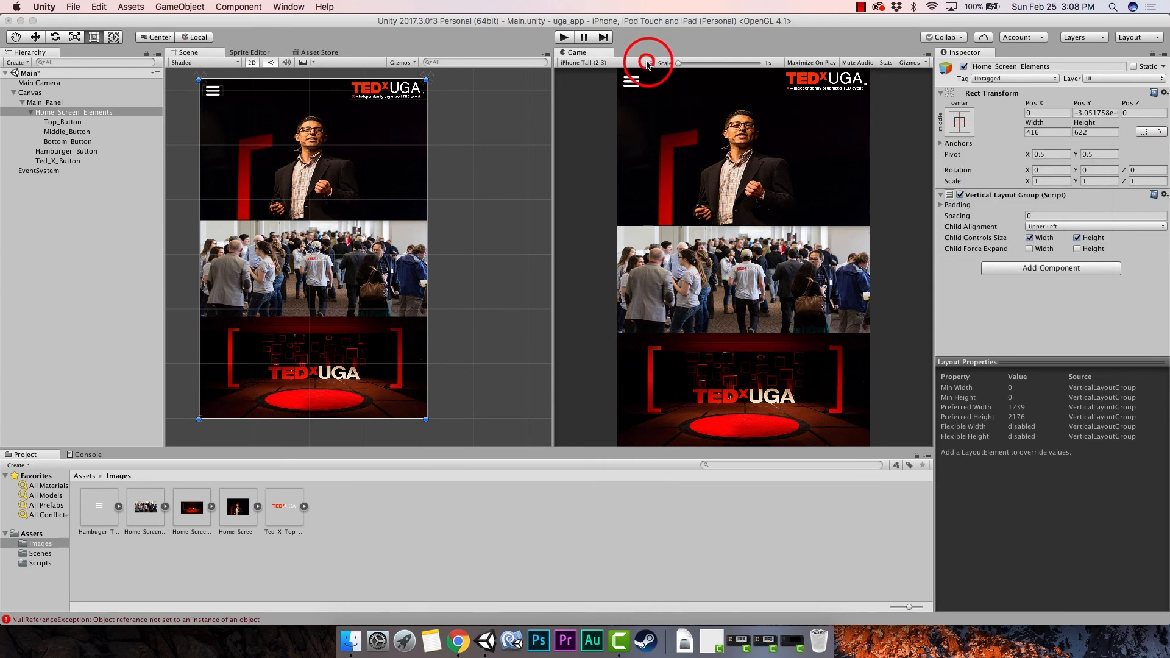
click(649, 62)
click(624, 168)
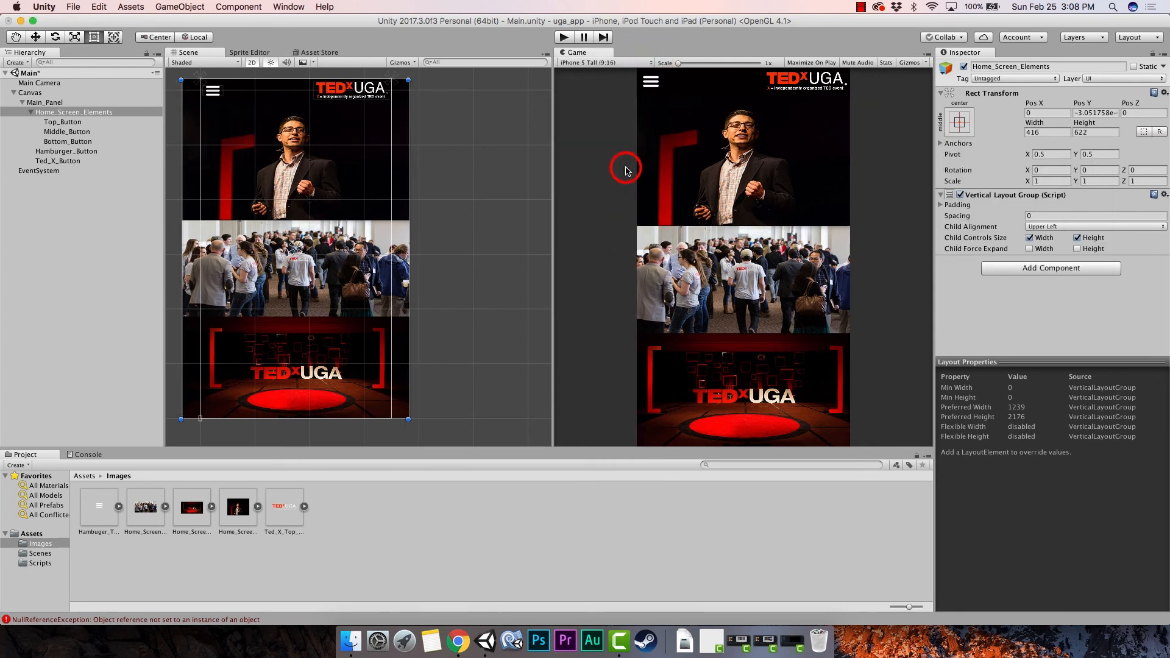
click(628, 62)
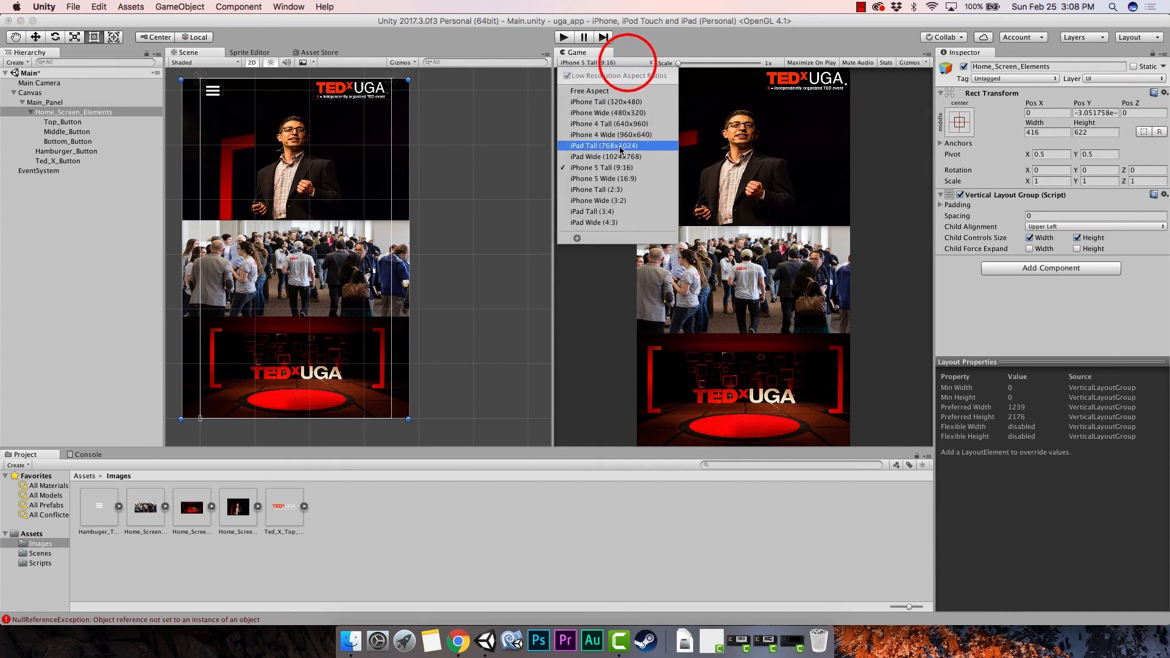
click(620, 146)
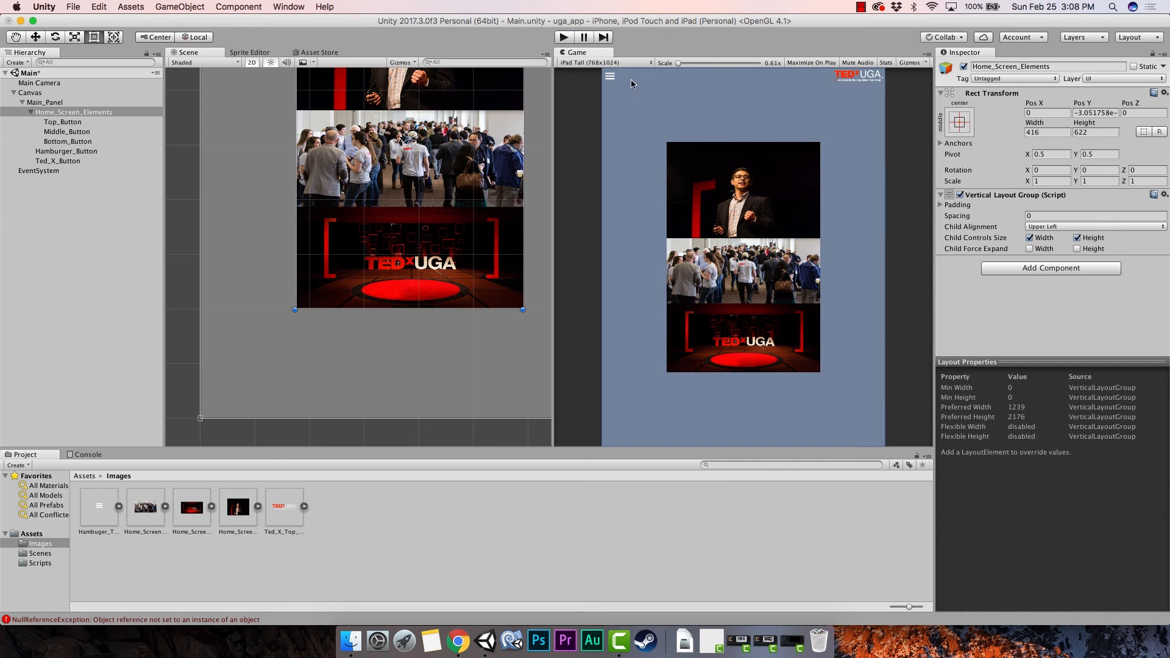
click(634, 63)
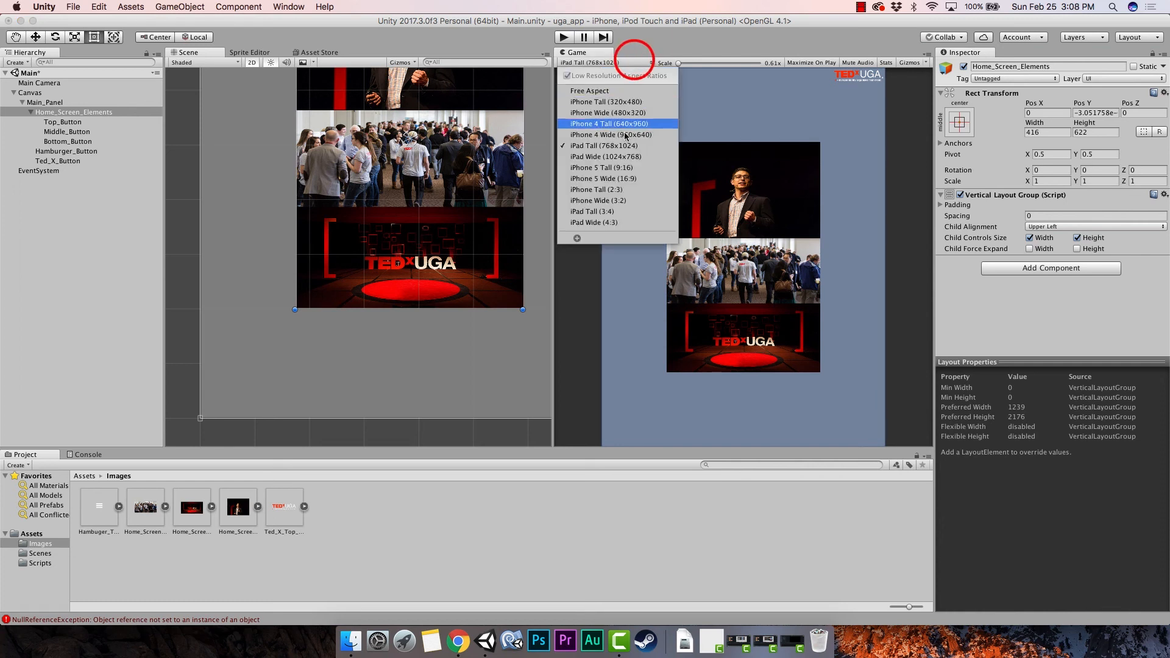
click(610, 190)
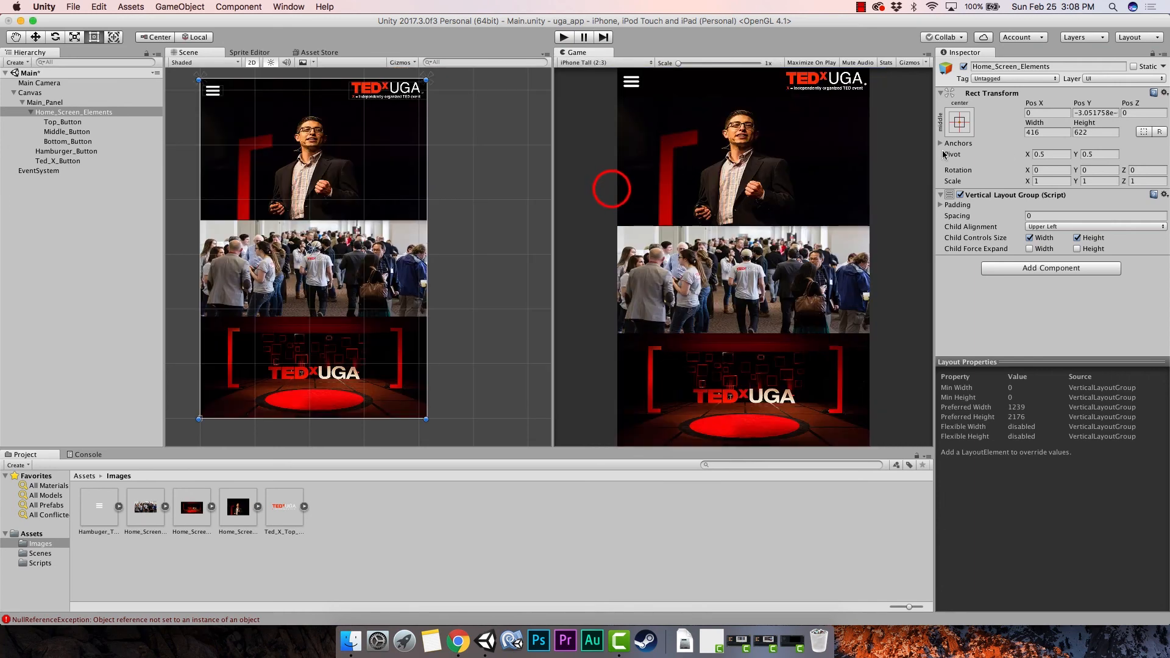
Step: Return Home_Screen_Elements to the anchor preset that stretches both horizontally and vertically
click(963, 127)
click(1090, 305)
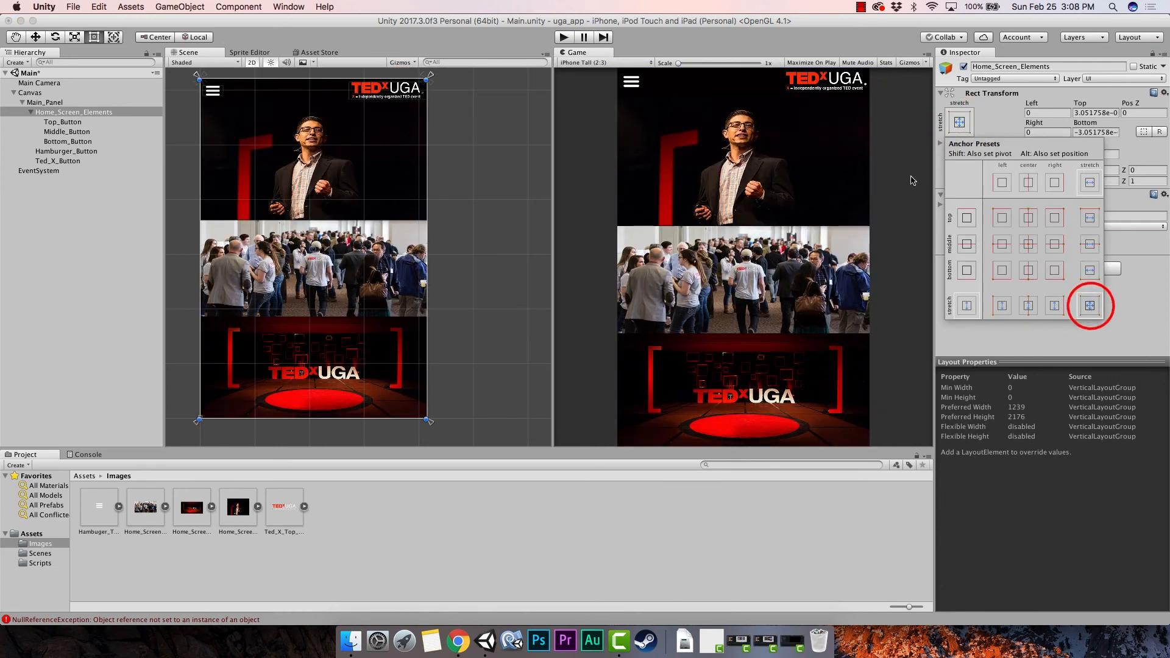
click(731, 48)
Step: Check the stretched layout at iPhone Tall (320x480), iPhone 4 Tall (640x960) and iPad Tall (768x1024), ending on iPhone Tall (2:3)
click(637, 63)
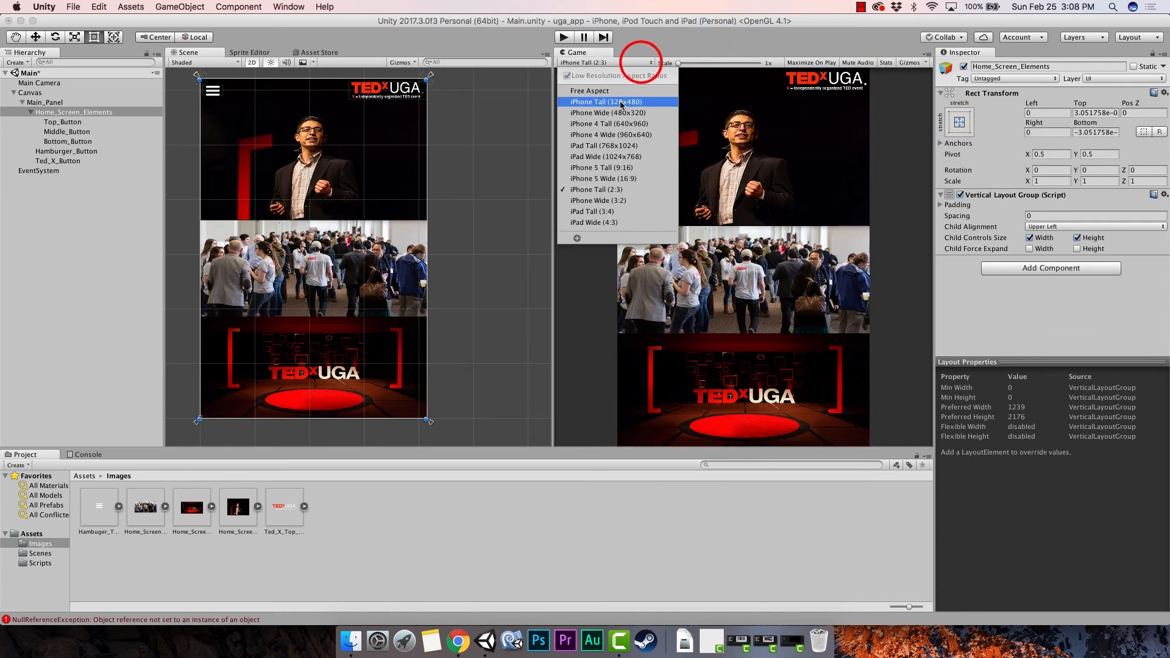
click(620, 104)
click(634, 63)
click(623, 120)
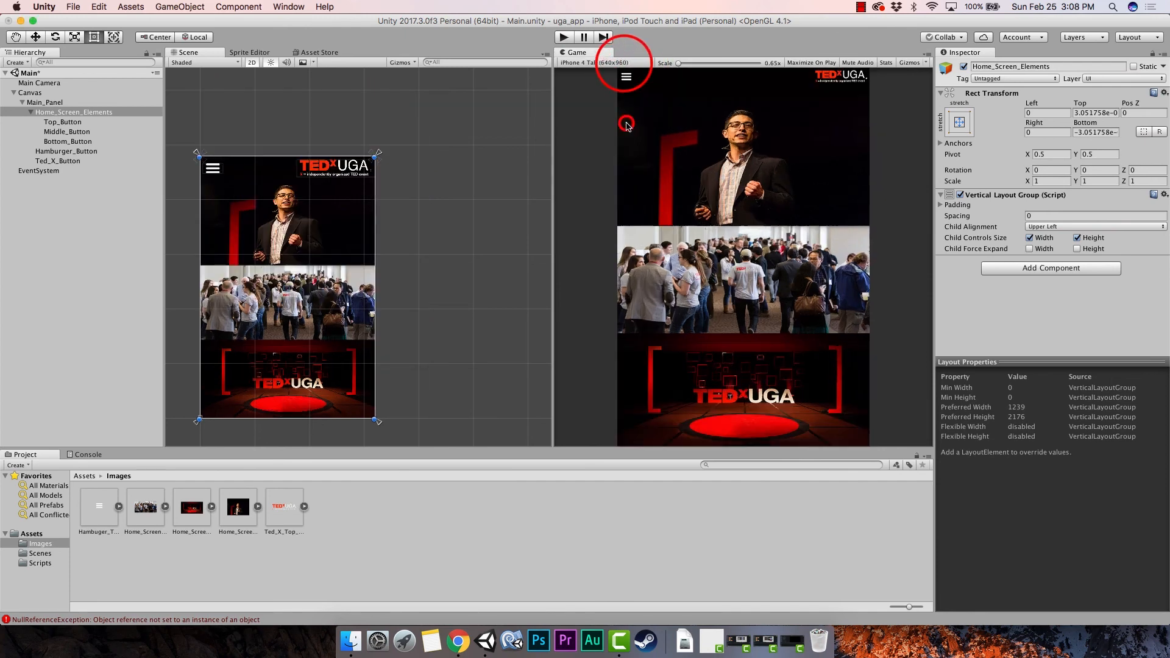
click(634, 63)
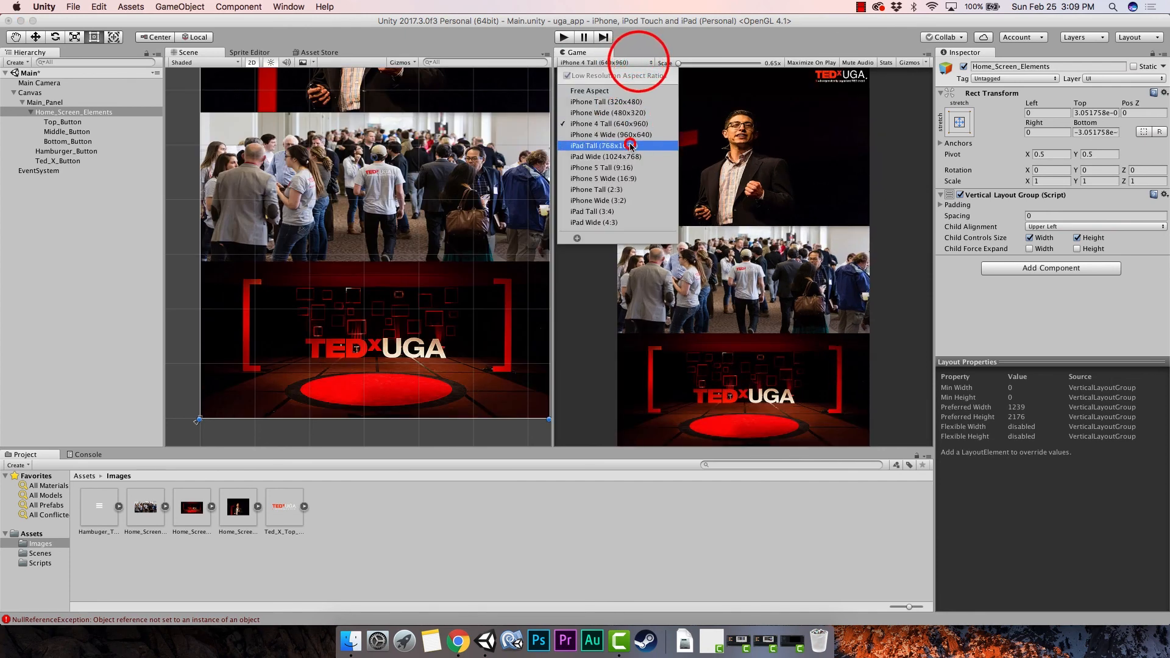
click(628, 145)
click(646, 63)
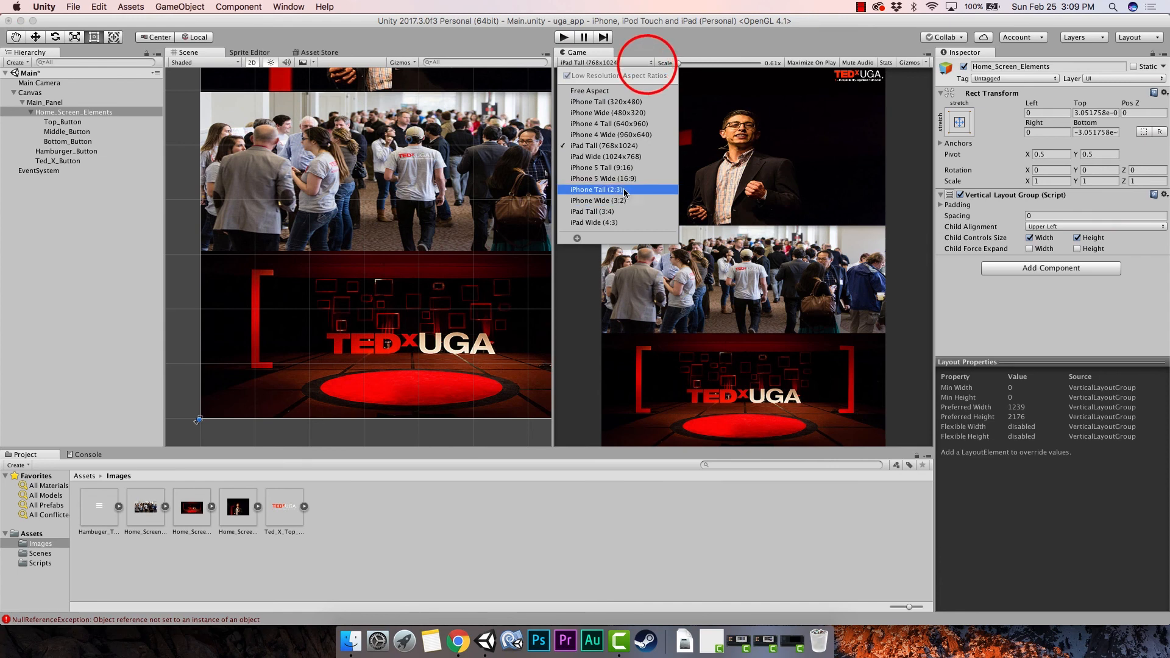
click(624, 191)
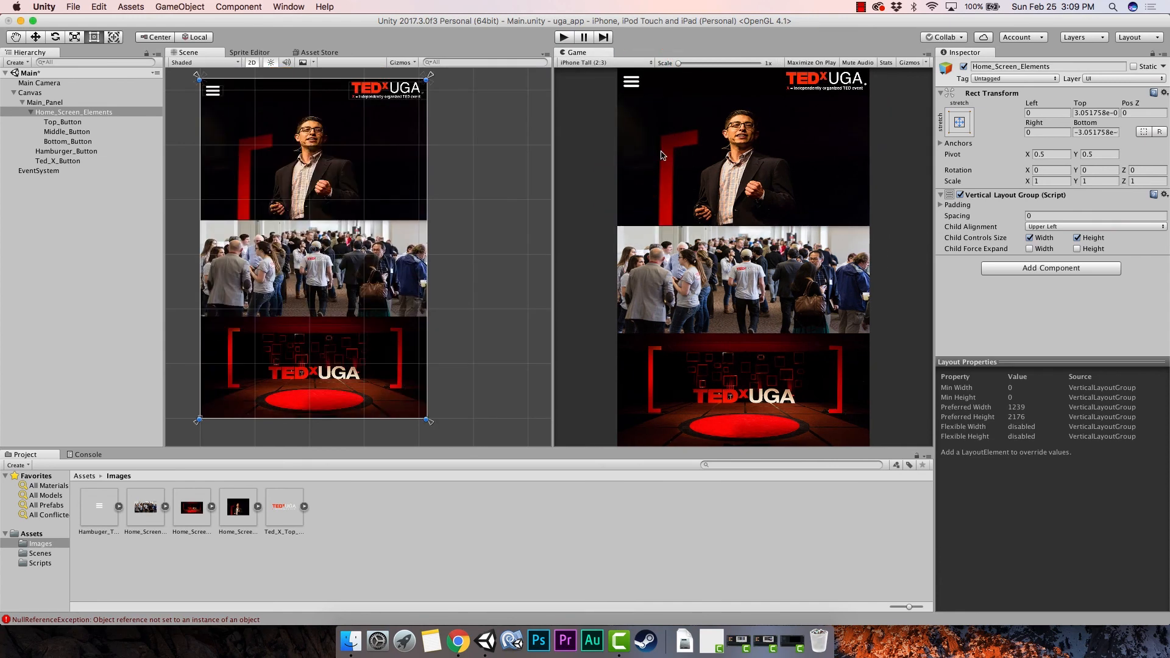